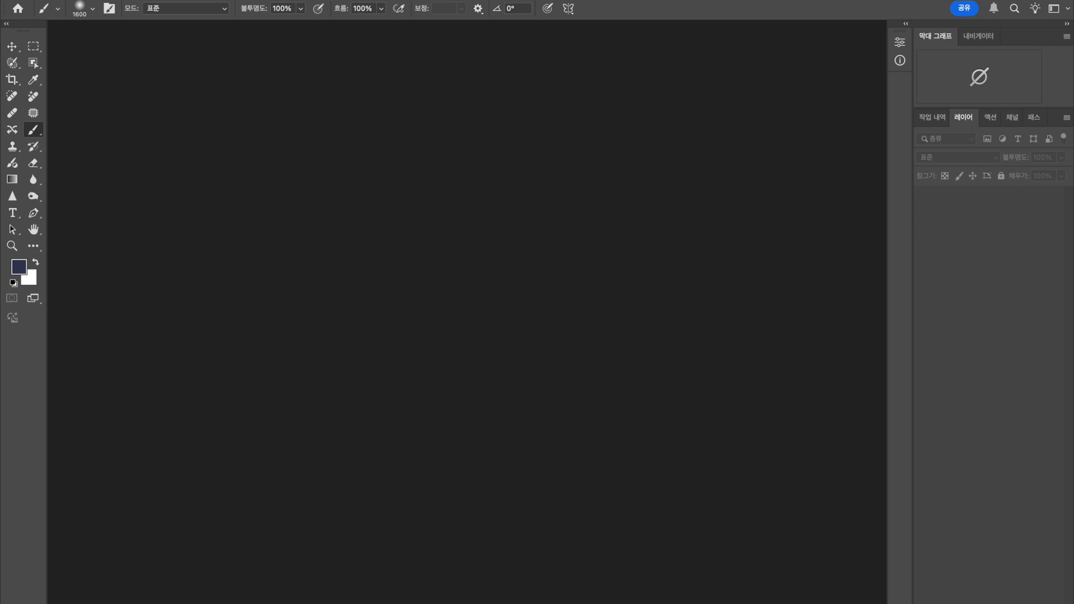
Open the four photos _16A2474.JPG, _16A2475.JPG, _16A2476.JPG and _16A2477.JPG from the 파노라마 folder together.
left_click(132, 11)
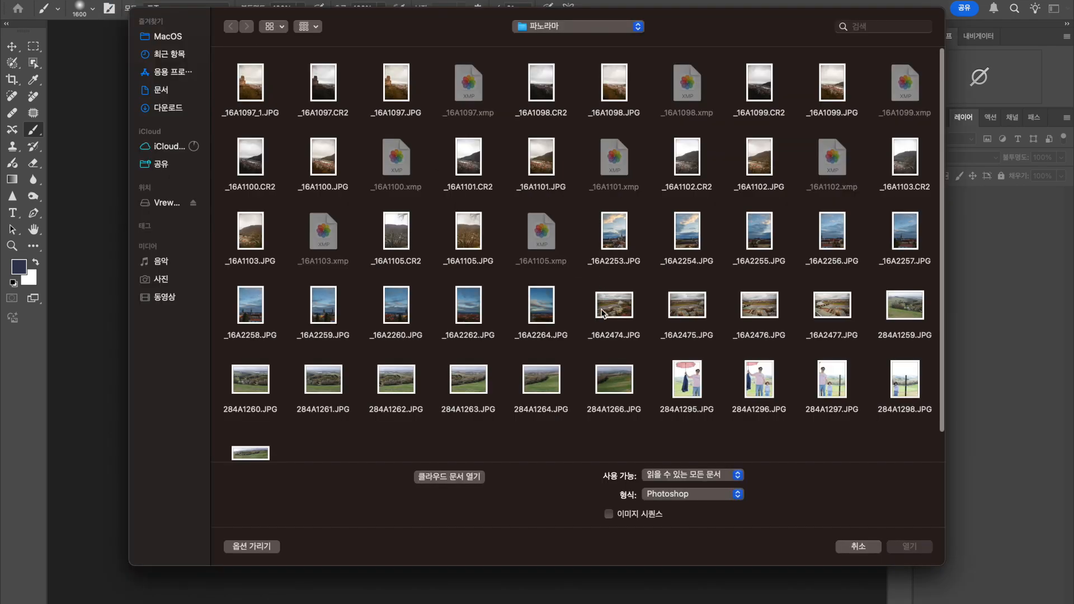
left_click_drag(590, 286, 842, 299)
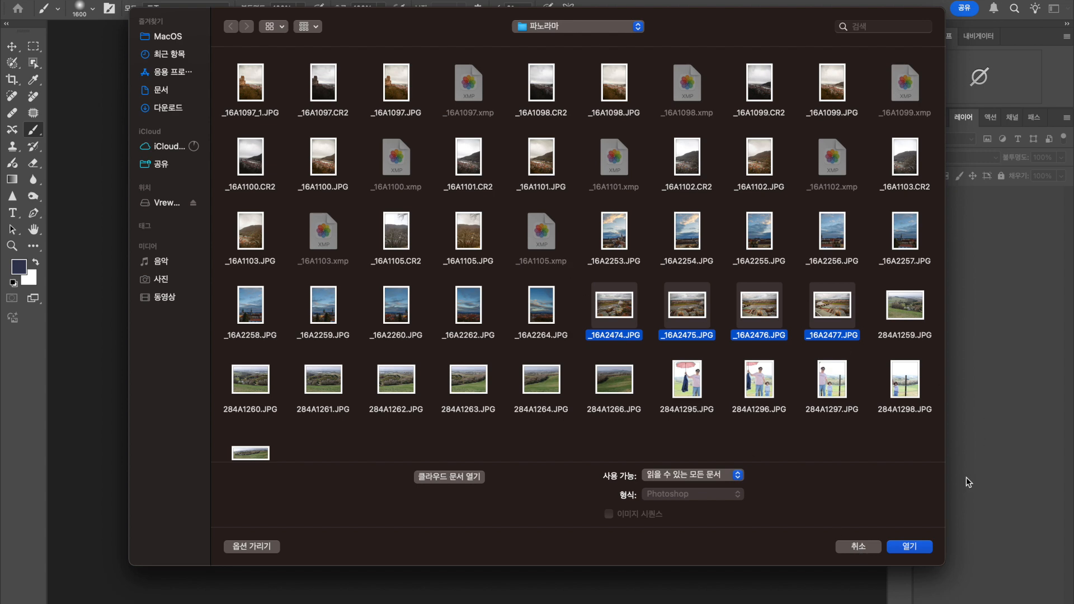
left_click(923, 546)
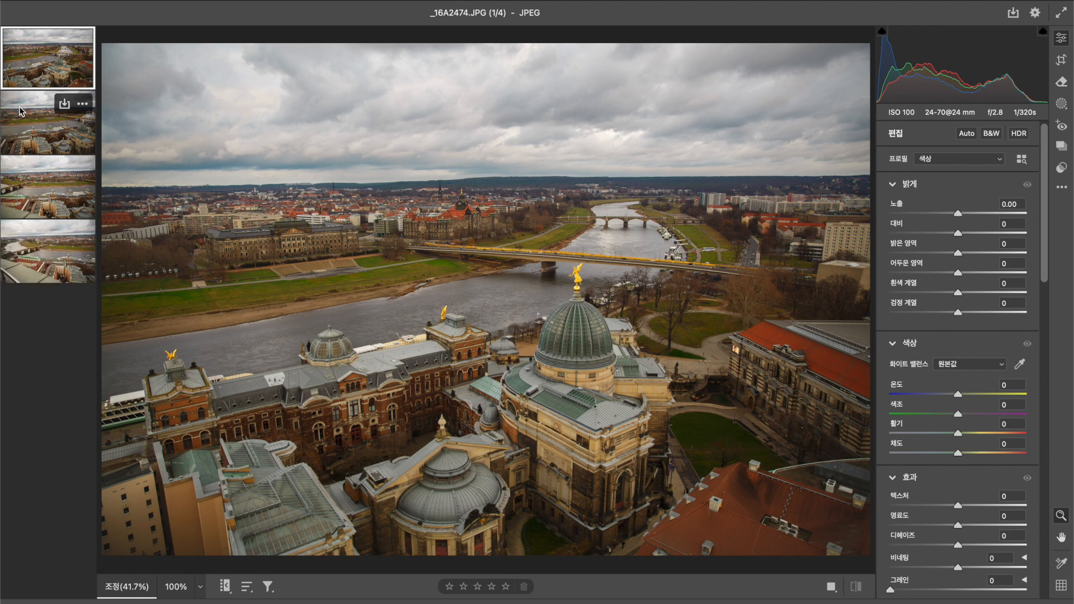
Compare the brightness of the four photos by viewing them one after another.
left_click(24, 116)
left_click(32, 63)
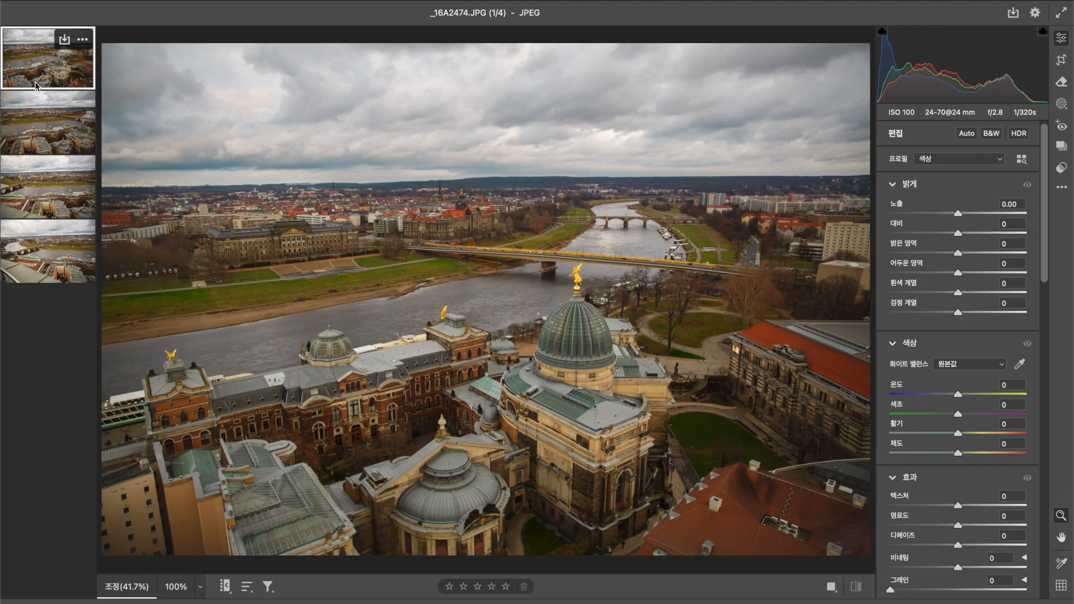
left_click(37, 105)
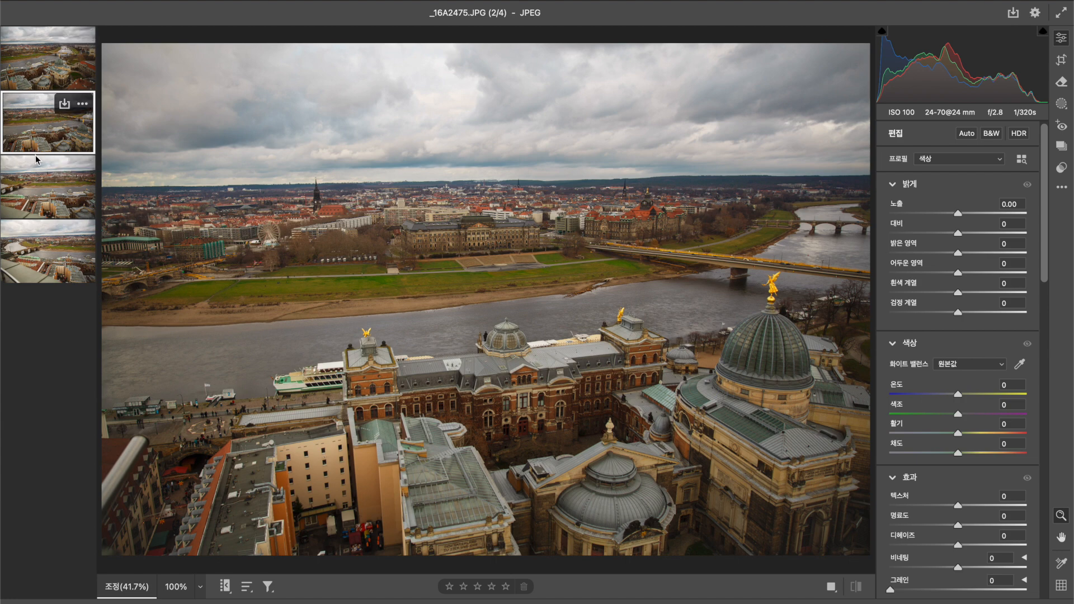
left_click(33, 67)
left_click(40, 142)
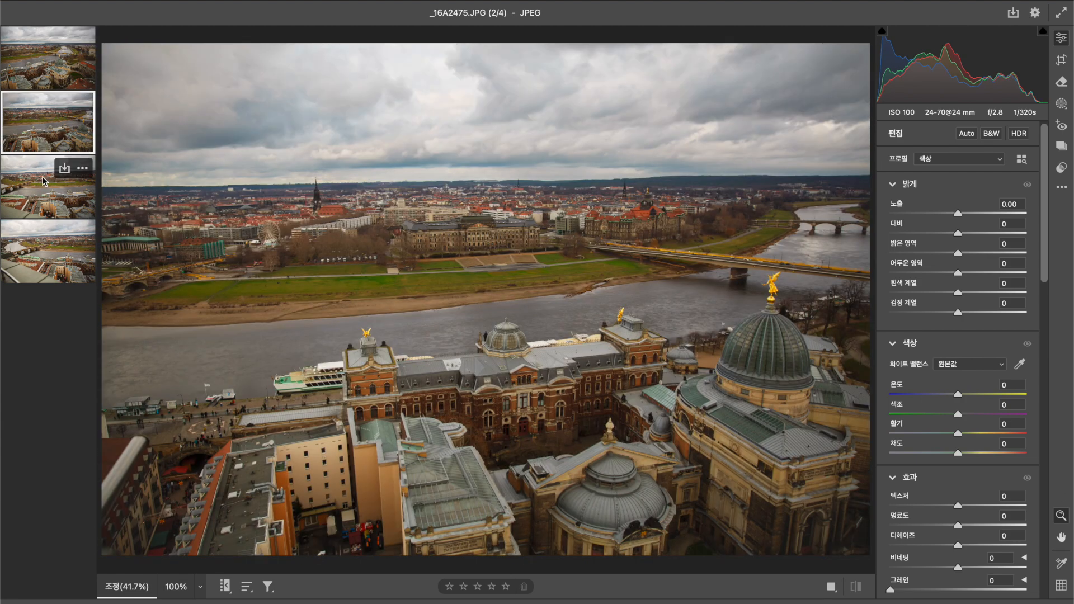
left_click(42, 197)
left_click(40, 255)
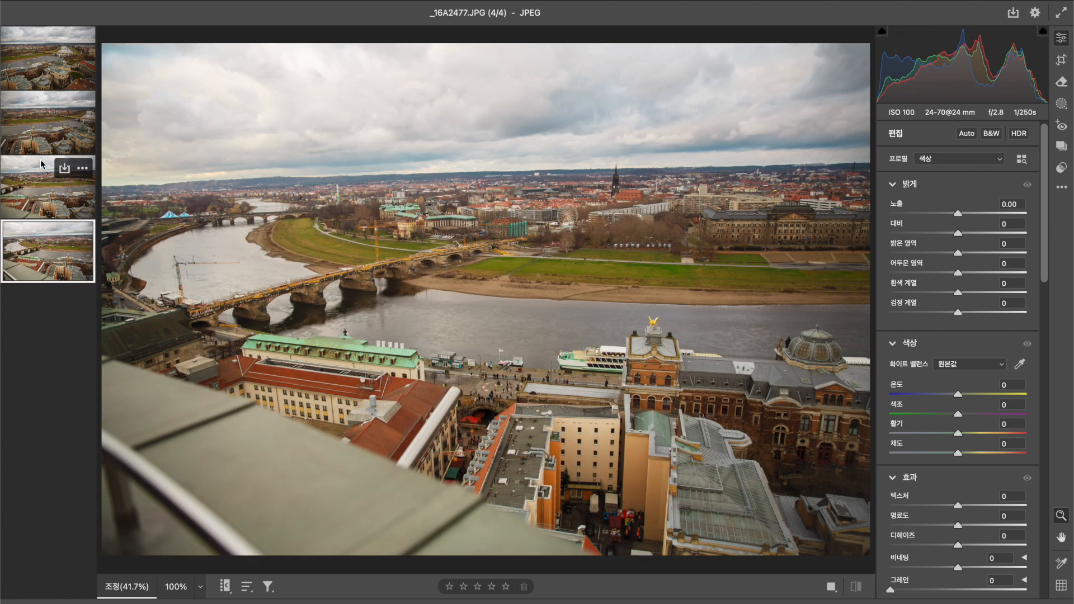
left_click(43, 196)
left_click(37, 145)
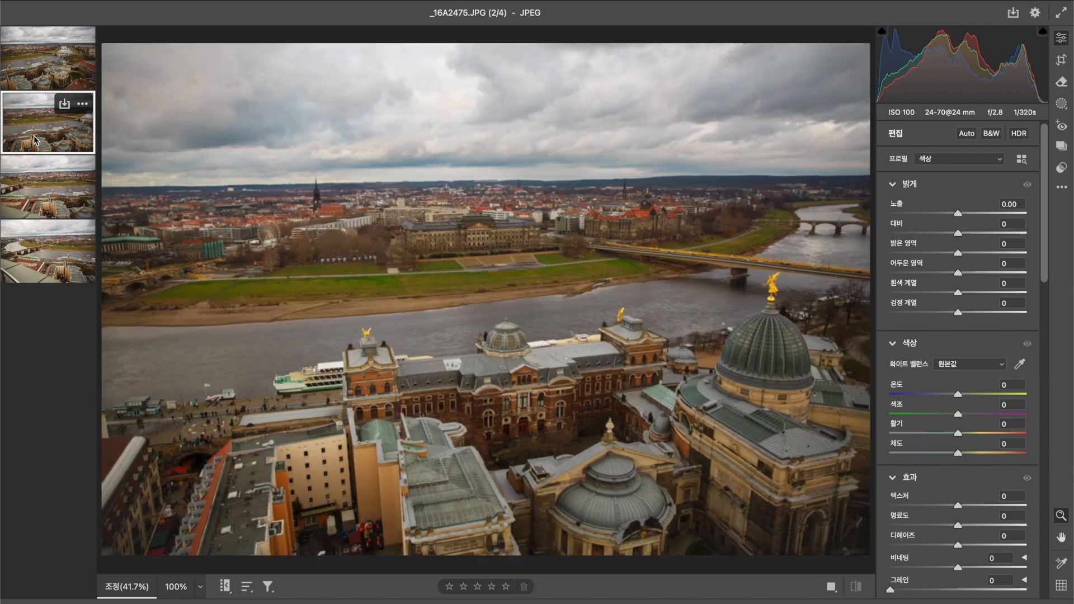
left_click(29, 72)
left_click(41, 187)
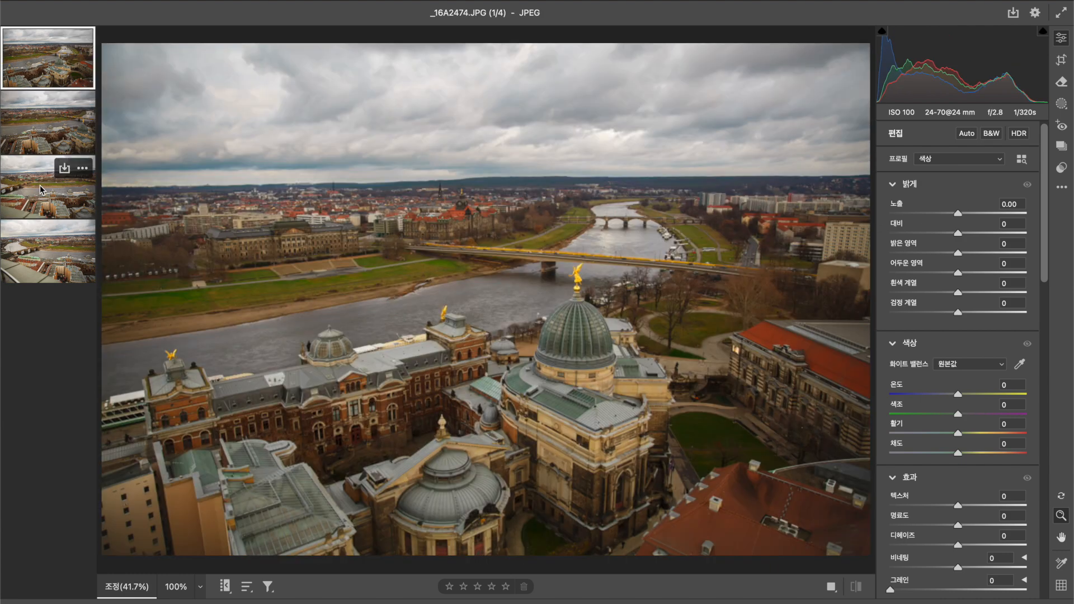
left_click(43, 259)
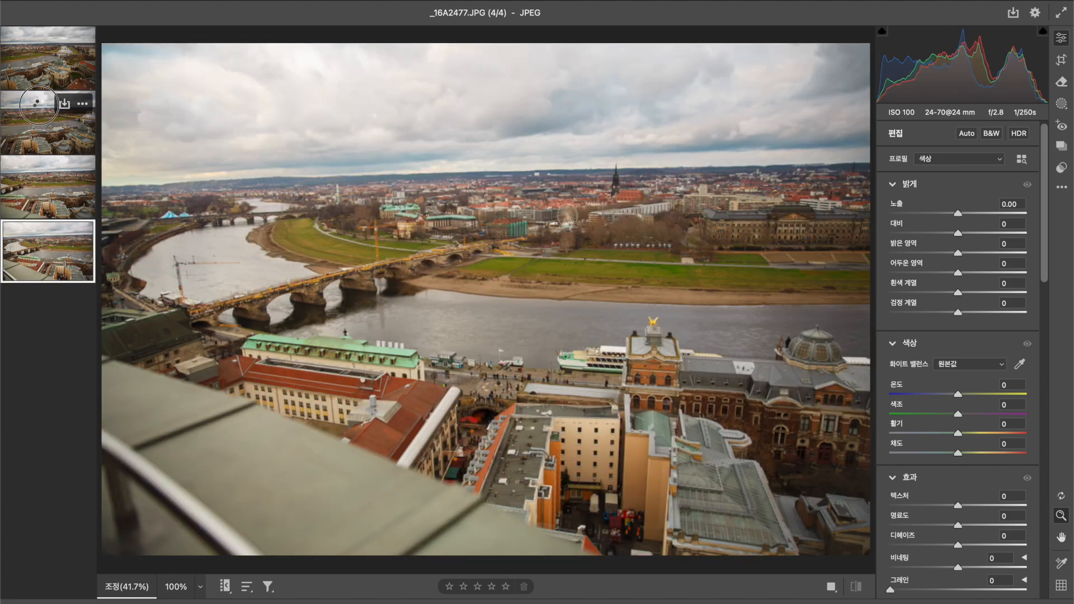
Raise the exposure of _16A2475.JPG to +0.55 and of _16A2474.JPG to +0.35, and compare them with the other photos.
left_click(43, 111)
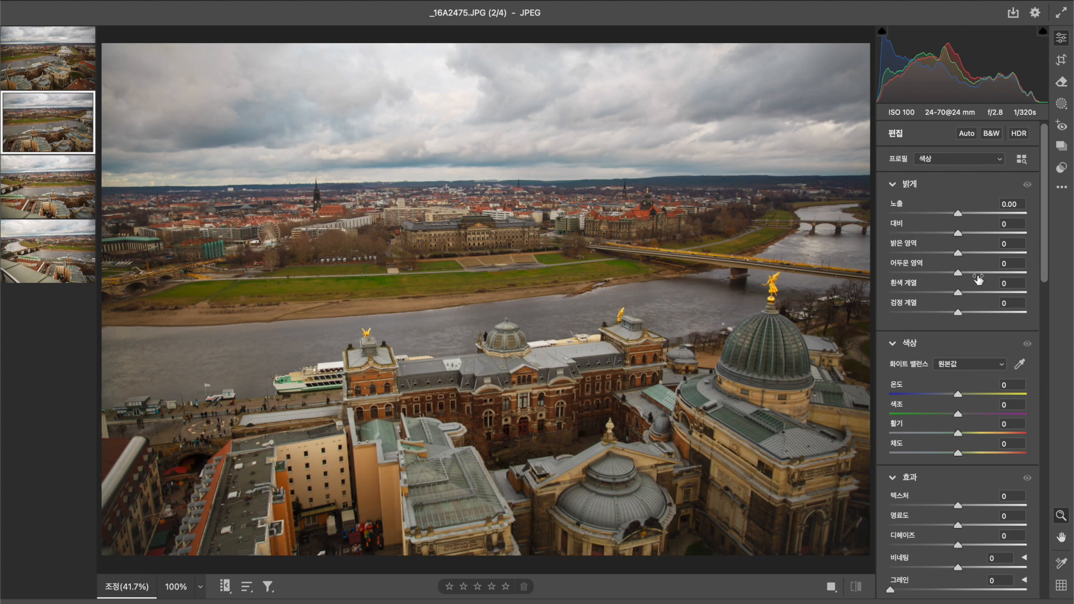
left_click_drag(958, 213, 967, 218)
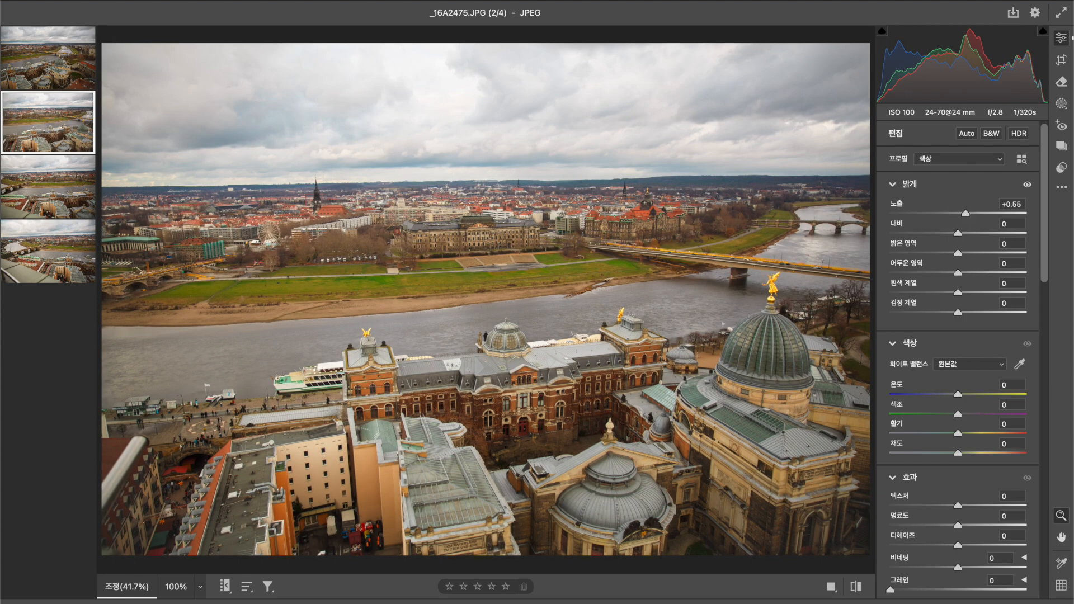
left_click(25, 53)
left_click_drag(960, 217, 964, 218)
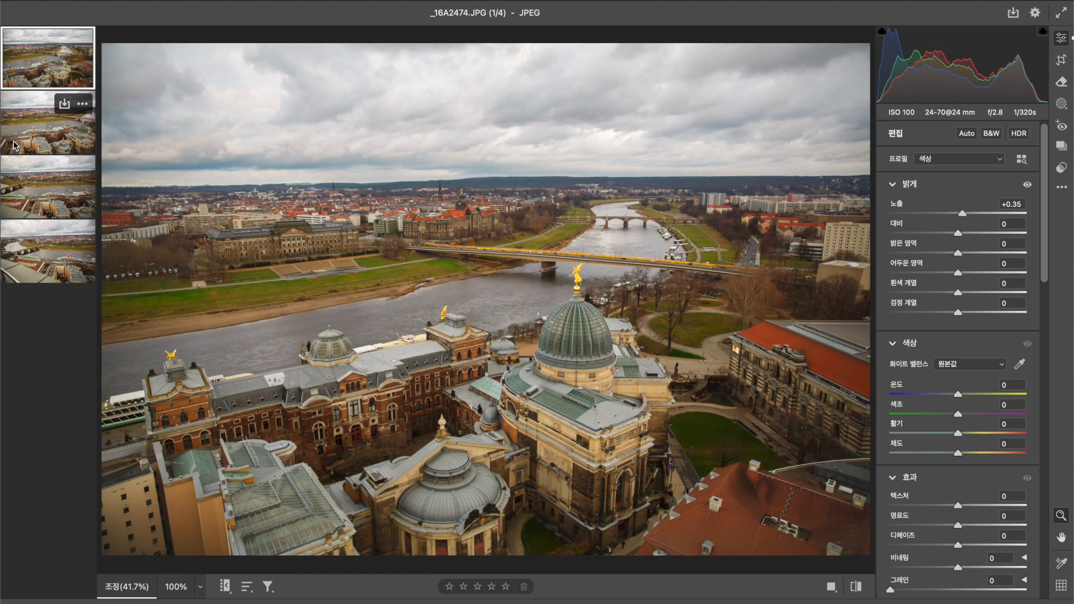
mouse_move(31, 60)
left_click(32, 107)
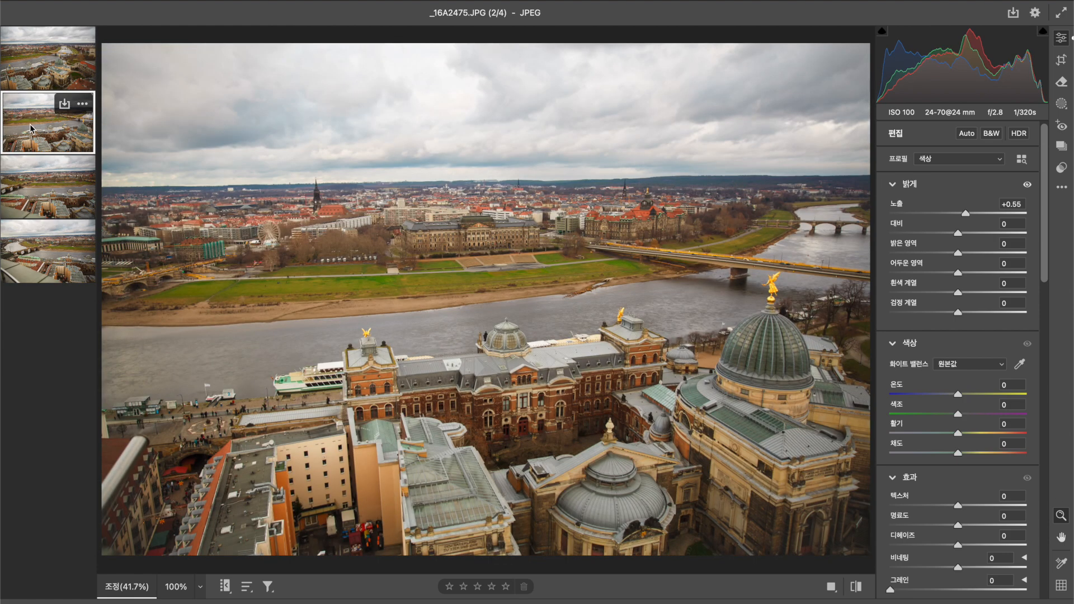
left_click(32, 61)
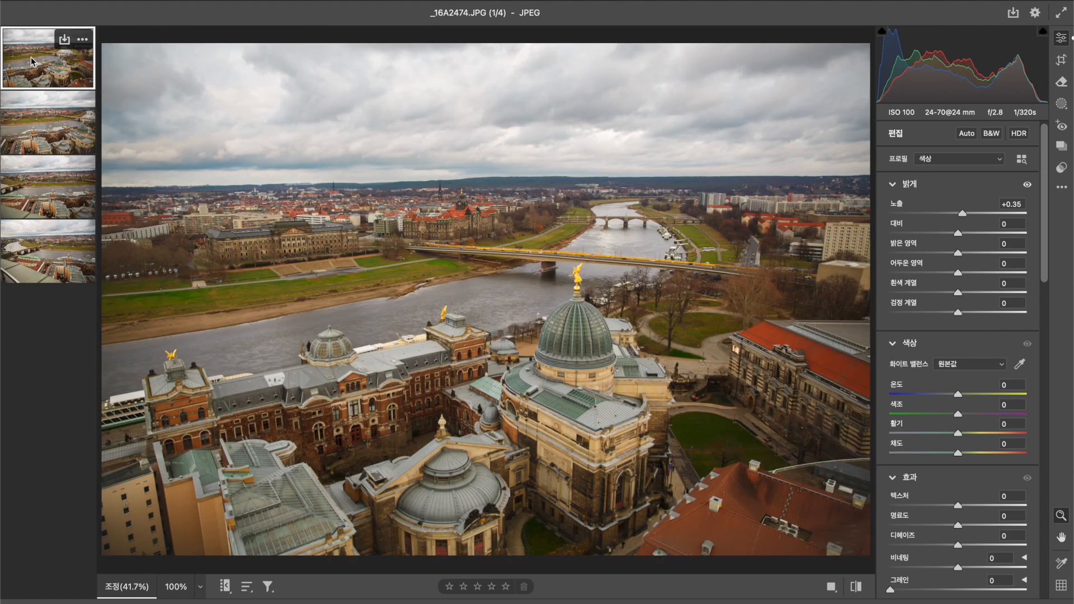
left_click(59, 134)
left_click(61, 210)
left_click(55, 247)
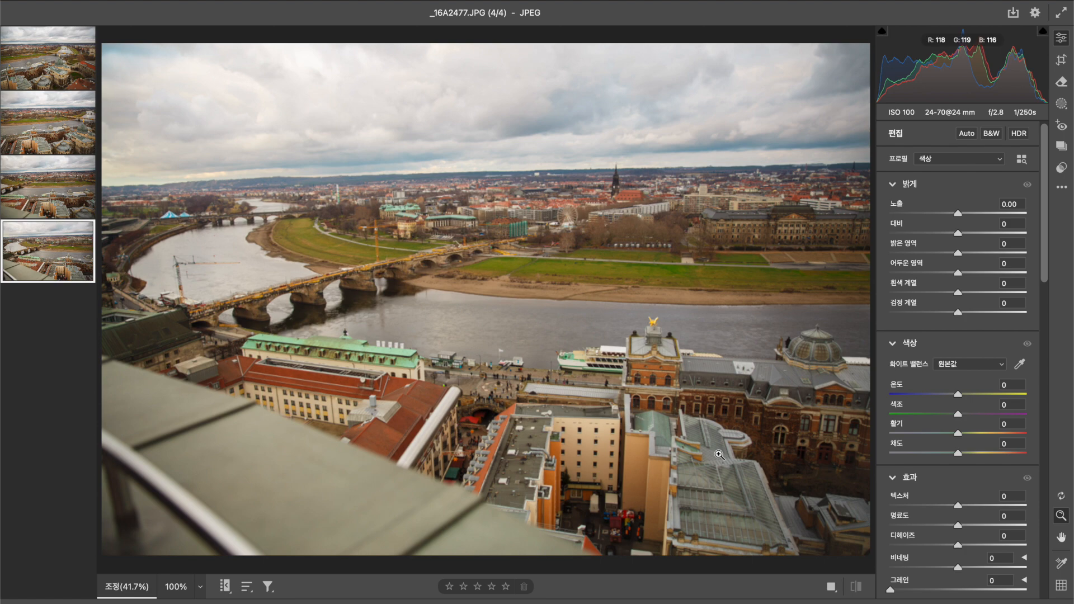
Select all four photos and save them as maximum-quality (12) JPEG copies in the 파노라마 folder.
left_click(86, 42)
left_click(115, 43)
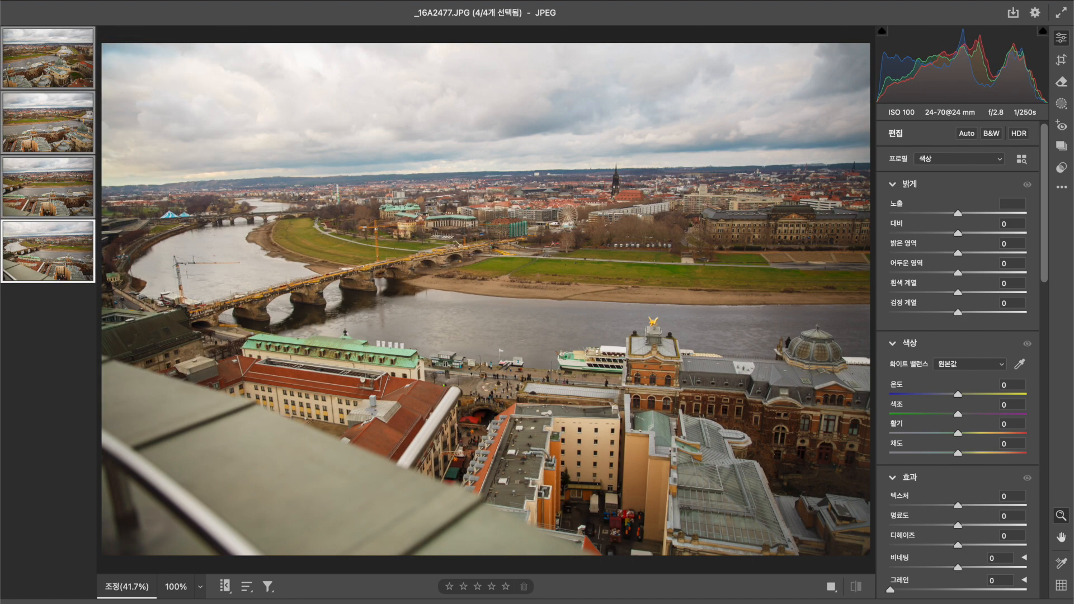
left_click(1014, 13)
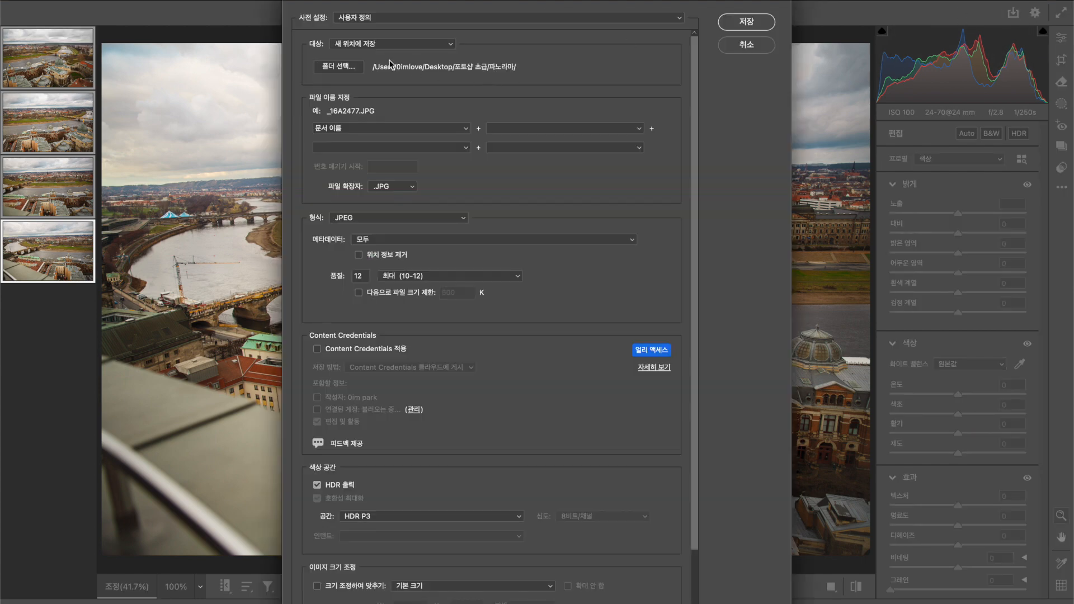
left_click(742, 46)
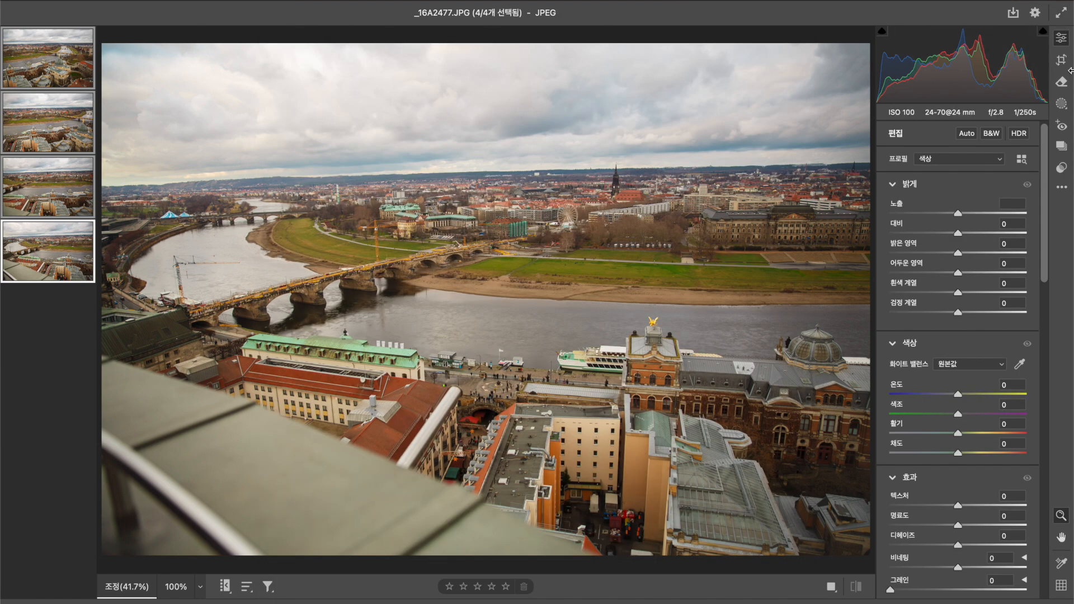
left_click(1013, 13)
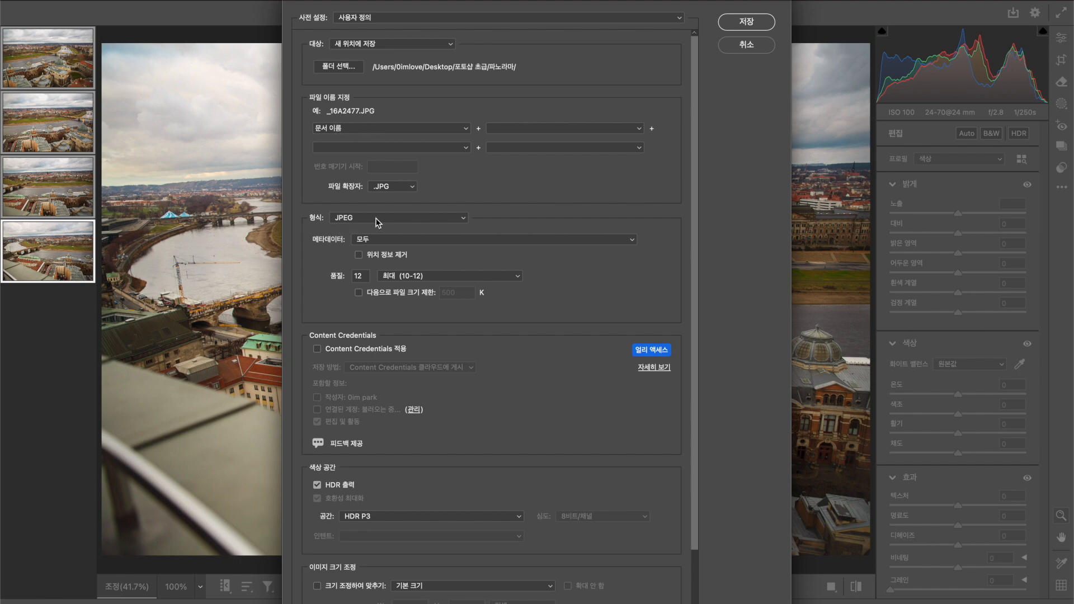
left_click(424, 279)
left_click(422, 278)
scroll(369, 532, "down", 3)
scroll(369, 532, "up", 3)
left_click(750, 25)
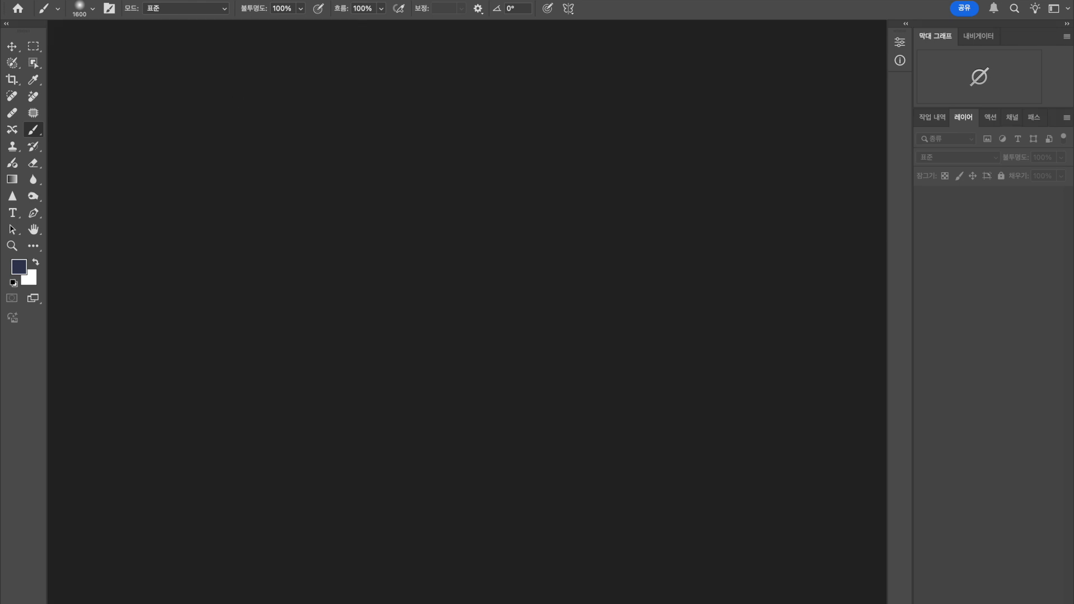
Start Photomerge and add _16A2474_1.JPG, _16A2475_1.JPG, _16A2476_1.JPG and _16A2477_1.JPG as source files.
left_click(118, 0)
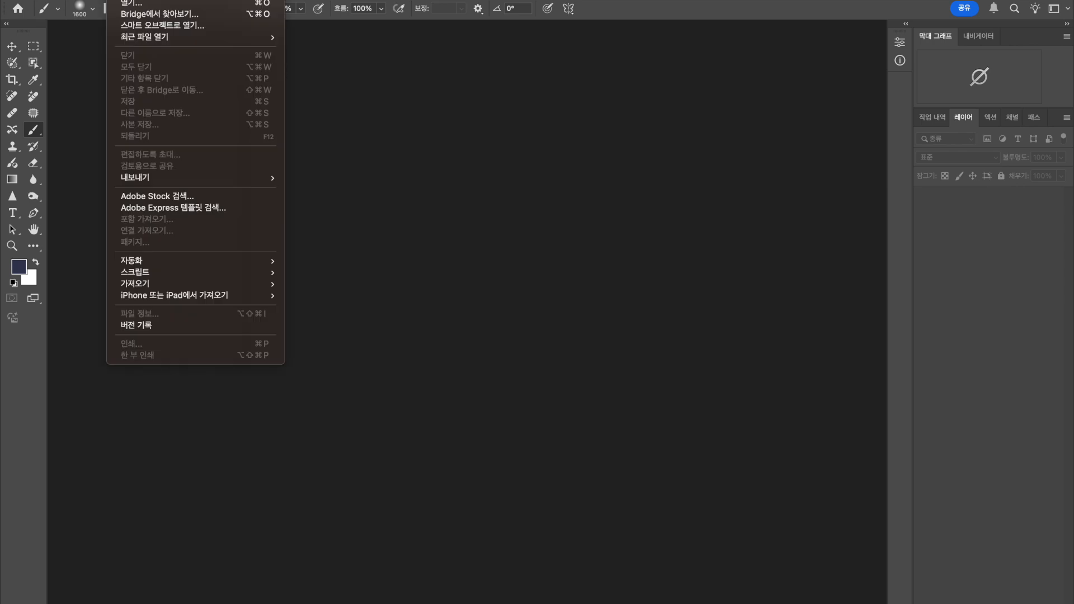
mouse_move(146, 261)
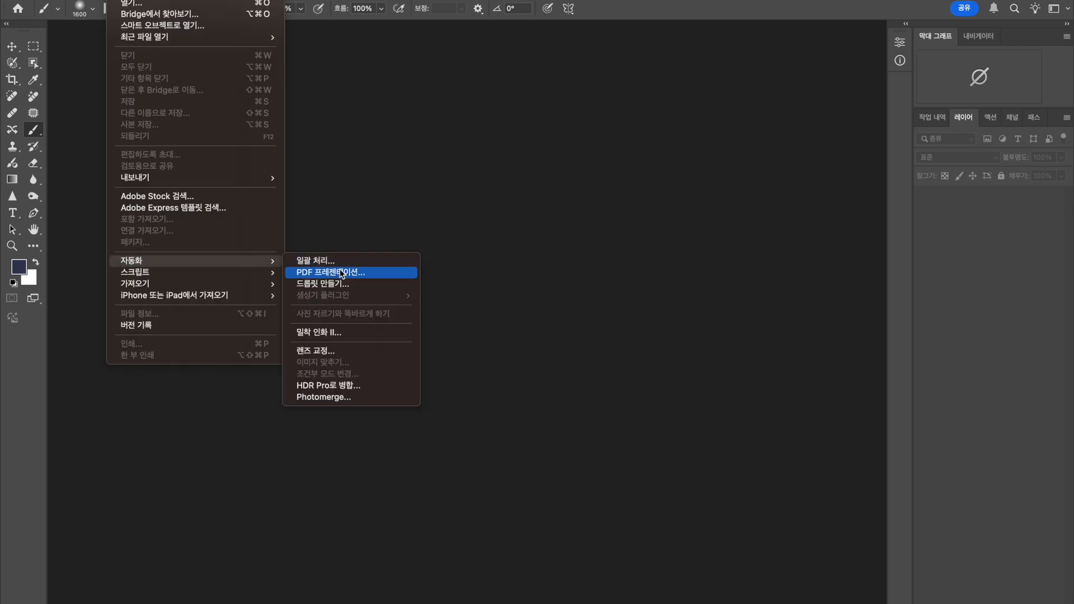
left_click(347, 400)
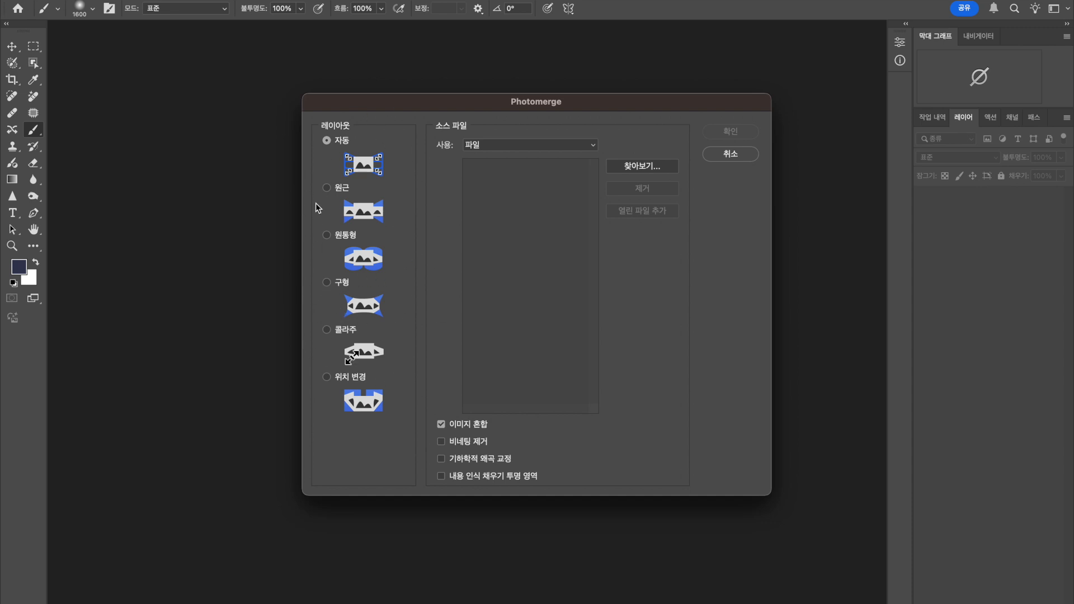
left_click(638, 170)
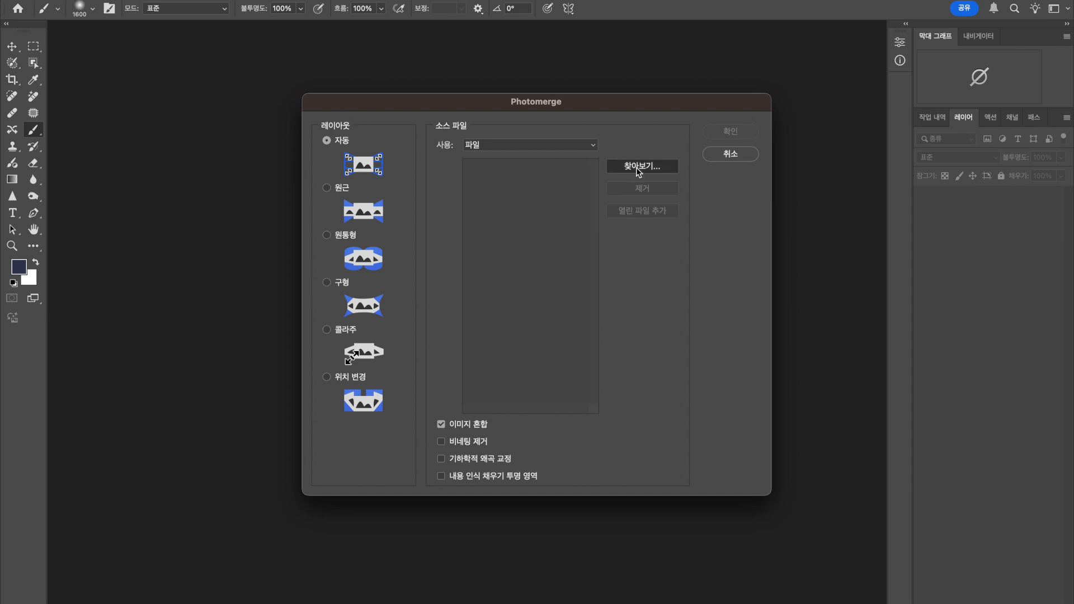
scroll(639, 172, "down", 2)
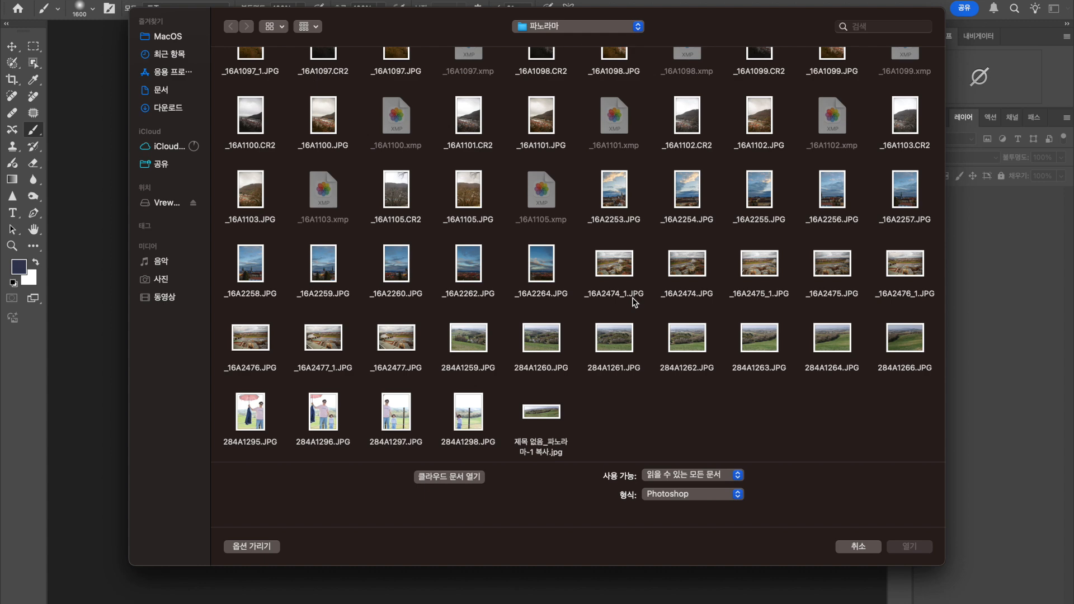
left_click(760, 272, "super")
left_click(919, 274, "super")
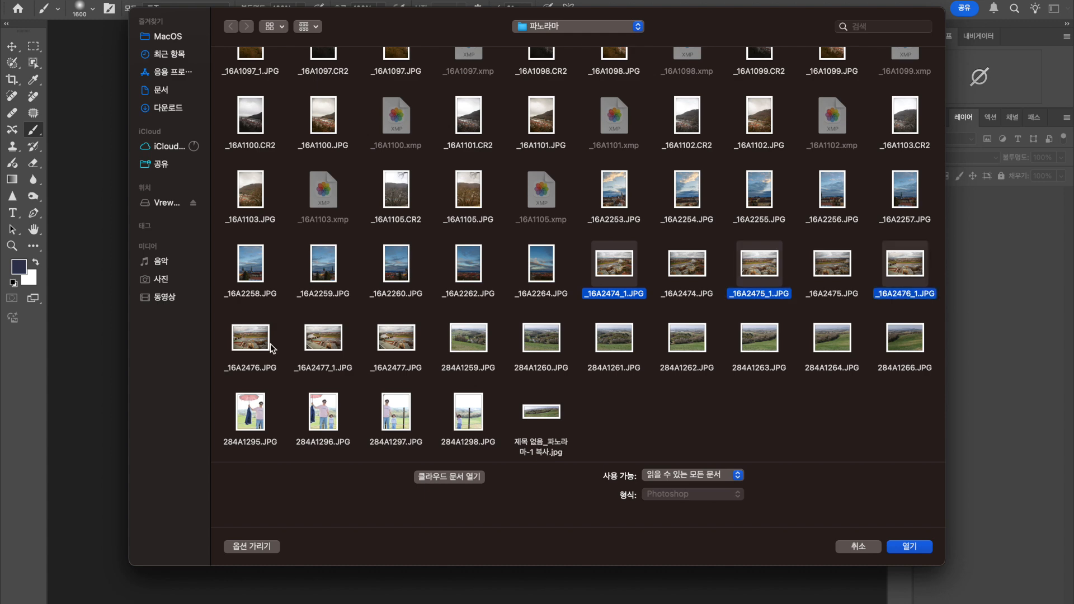
left_click(329, 348, "super")
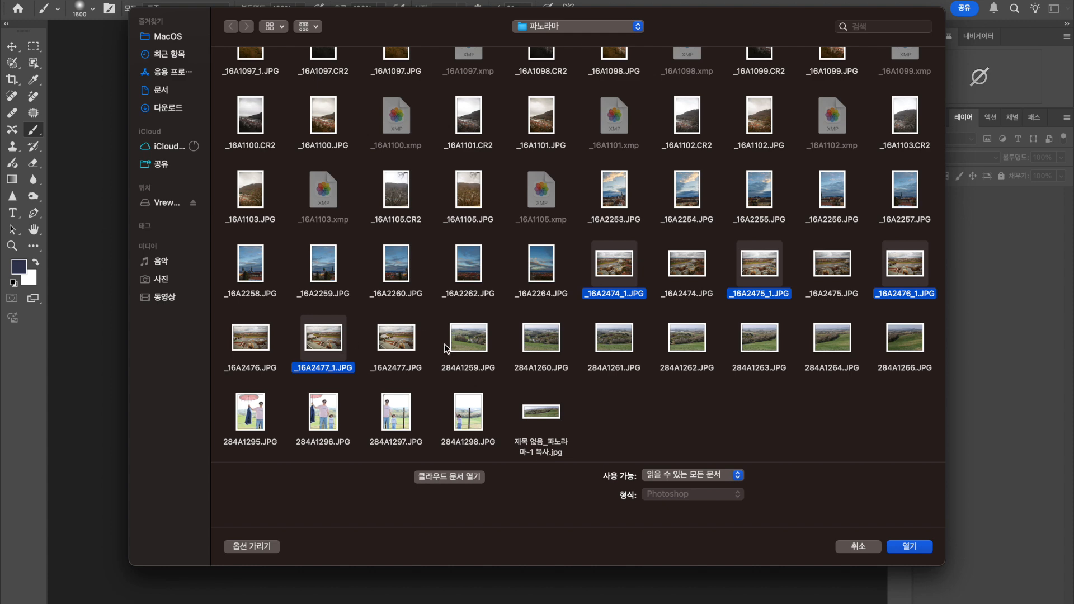
left_click(921, 552)
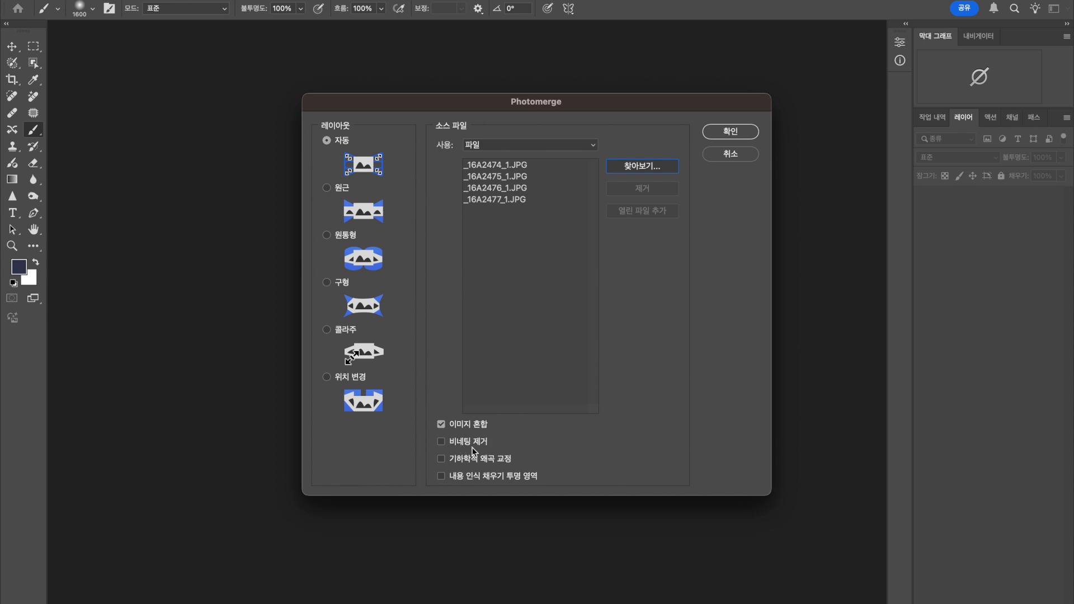
Merge the photos with automatic layout, image blending, vignette removal, geometric distortion correction and content-aware fill of transparent areas.
left_click(441, 444)
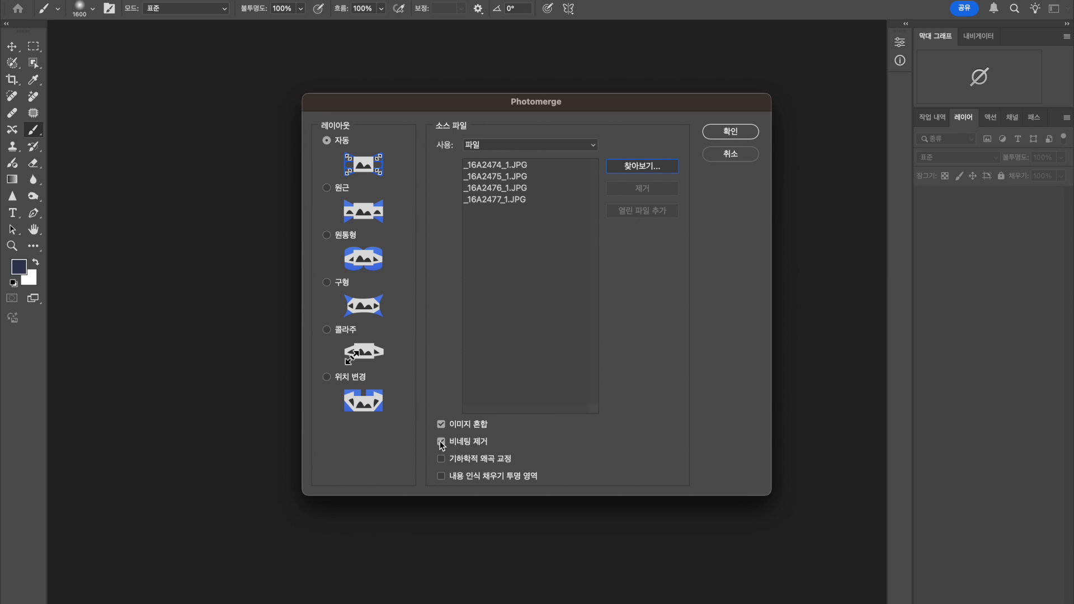
left_click(464, 459)
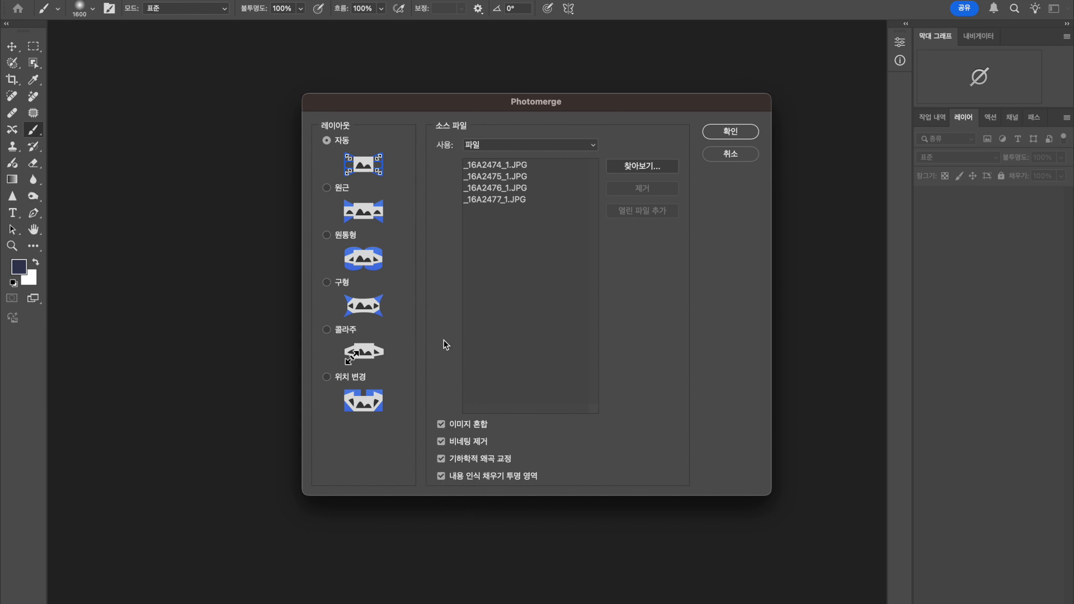
left_click(734, 134)
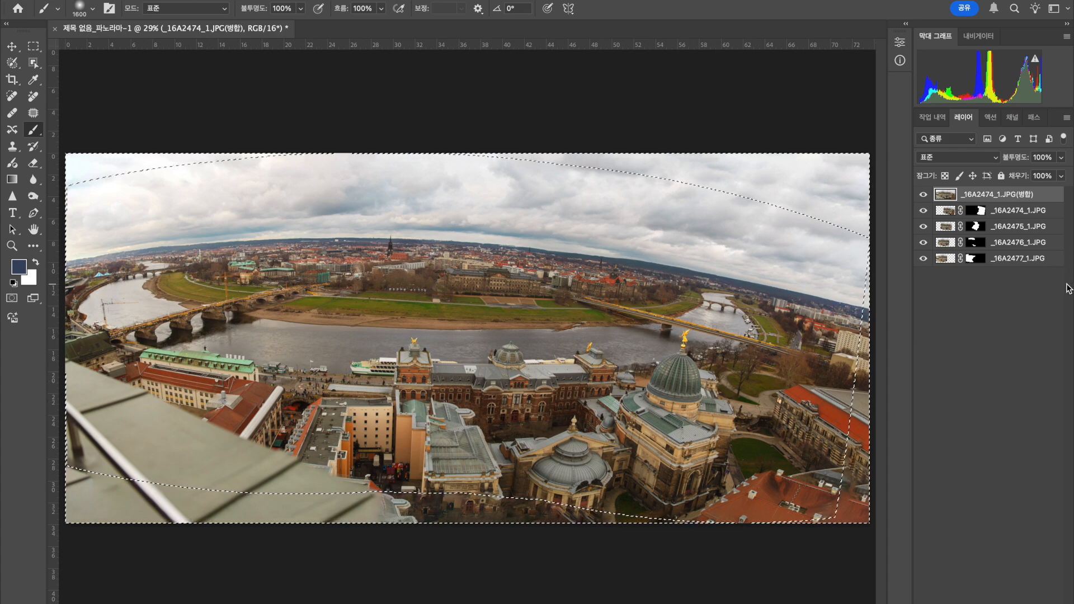
Hide and reshow the merged top layer to compare the filled edges, and close the panorama without saving.
left_click(924, 195)
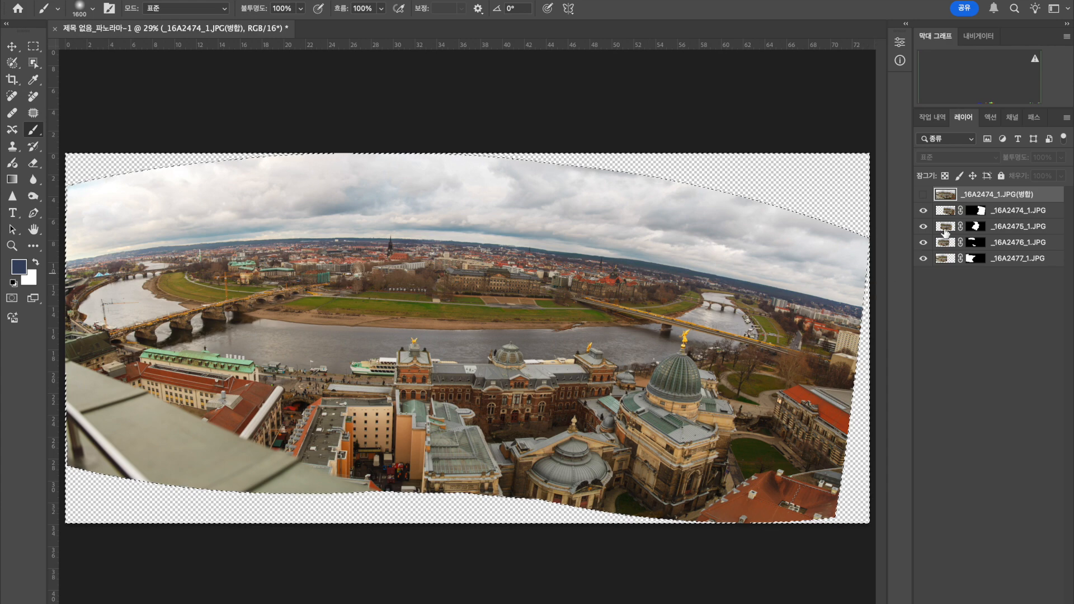
left_click(923, 194)
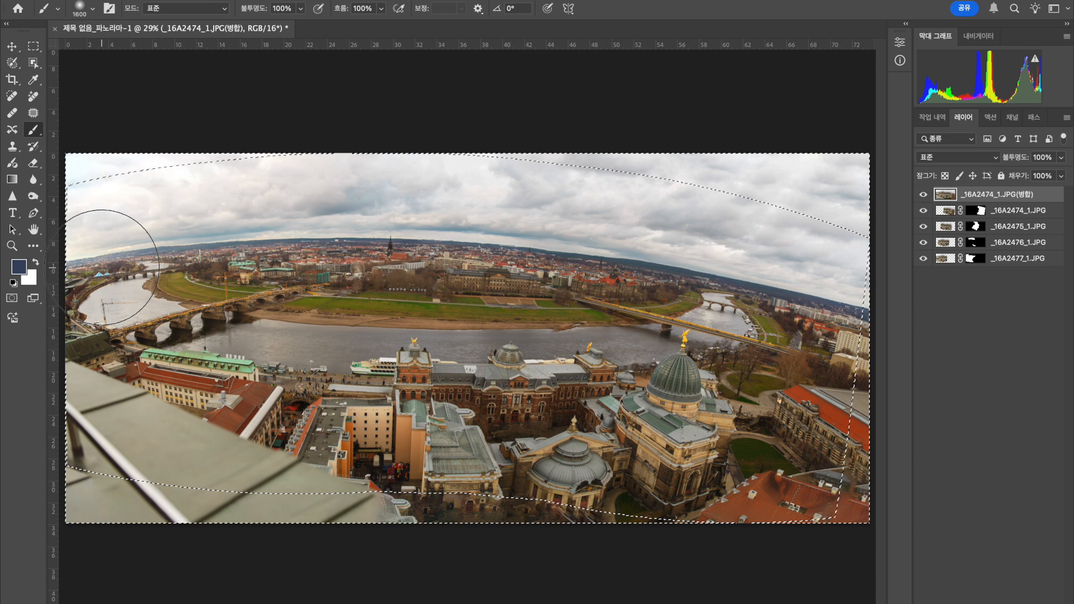
left_click(54, 29)
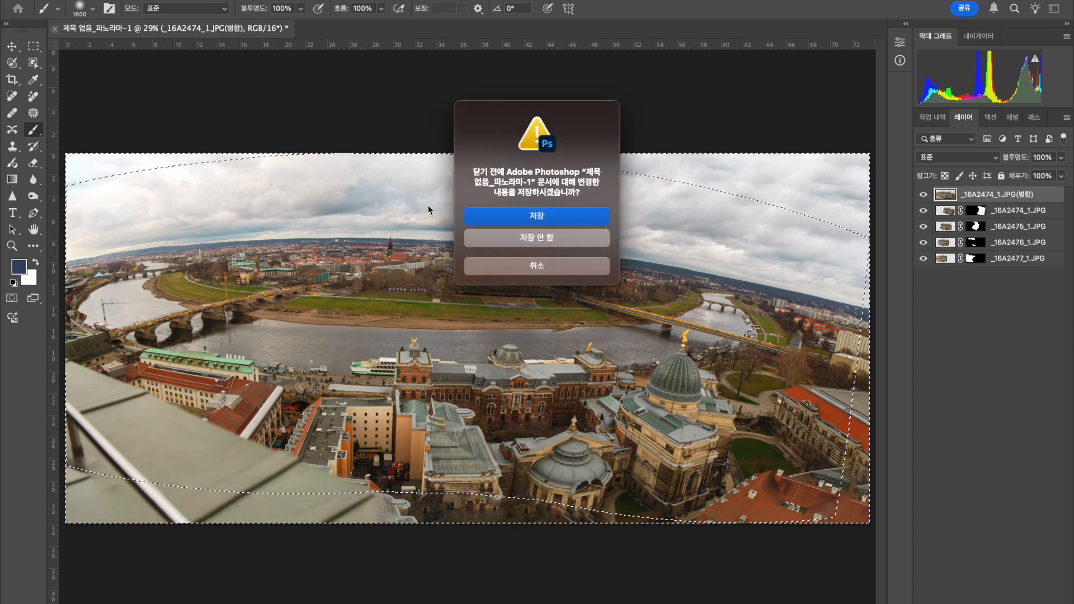
left_click(523, 238)
Start a new Photomerge and choose the cylindrical (원통형) layout.
left_click(119, 0)
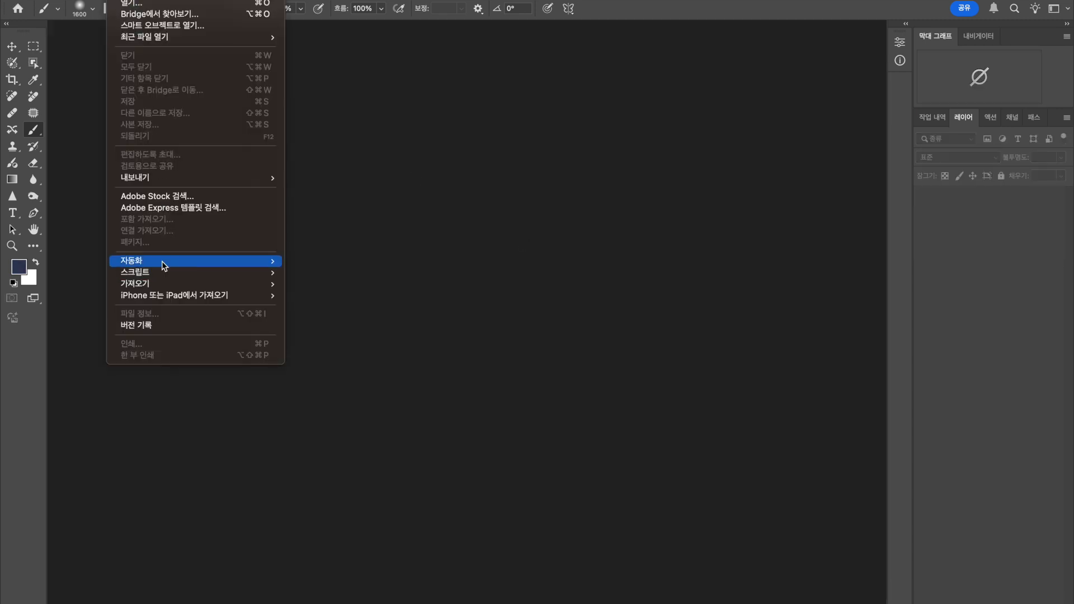
mouse_move(164, 266)
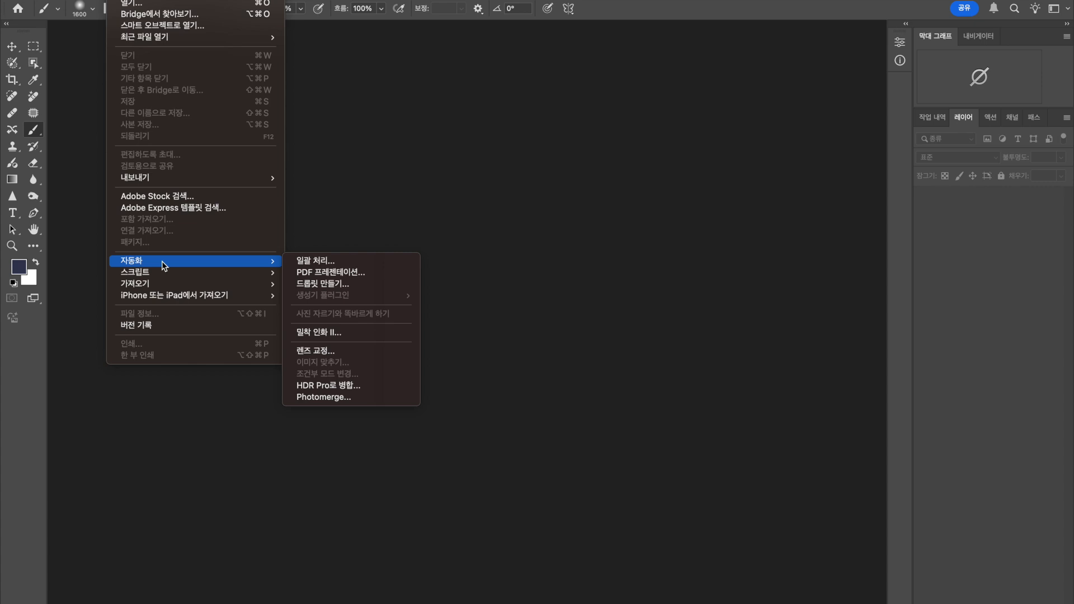
left_click(348, 400)
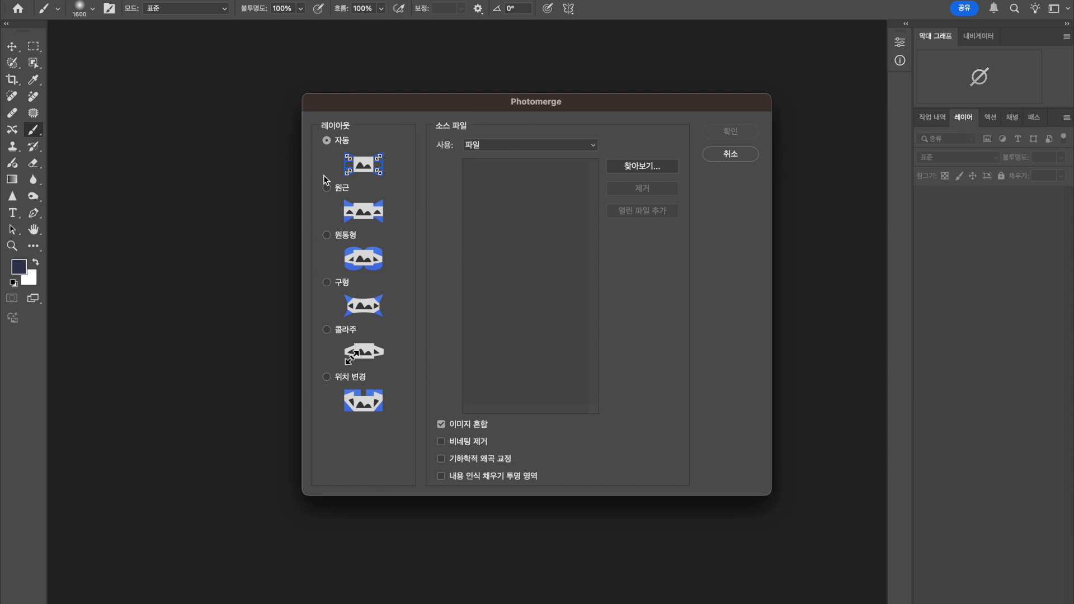
left_click(326, 235)
Add _16A2474_1.JPG, _16A2475_1.JPG, _16A2476_1.JPG and _16A2477_1.JPG from the 파노라마 folder as the source files.
left_click(643, 168)
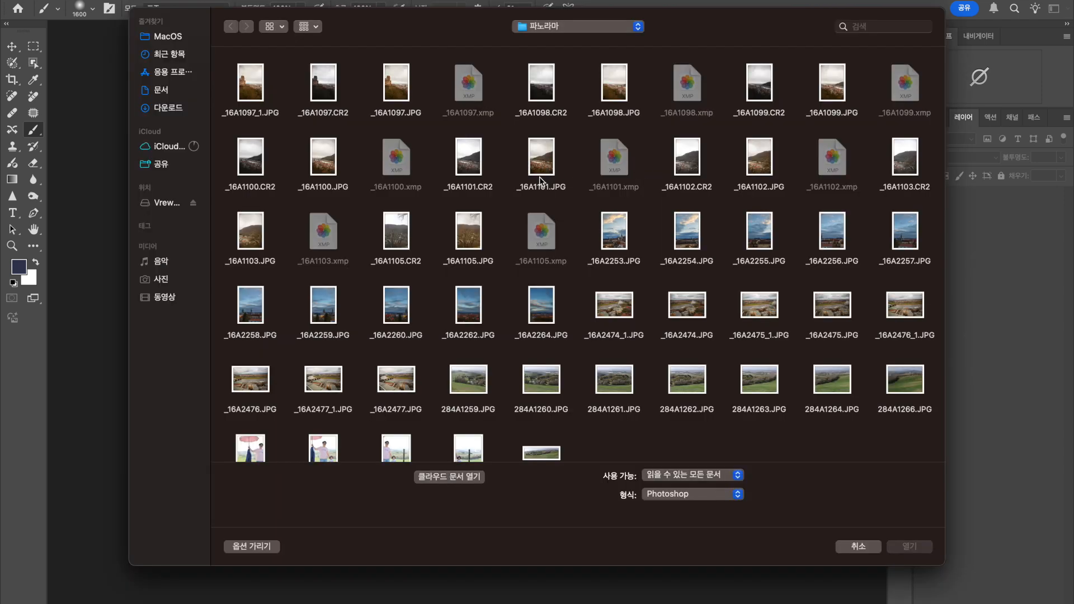
scroll(590, 370, "down", 3)
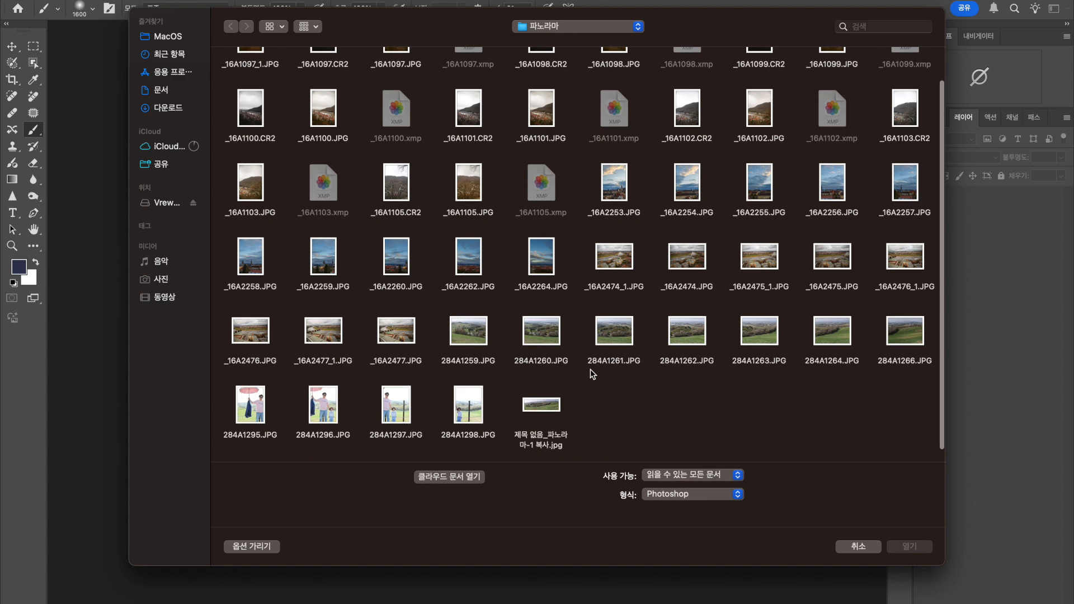
left_click(621, 265)
left_click(765, 261, "super")
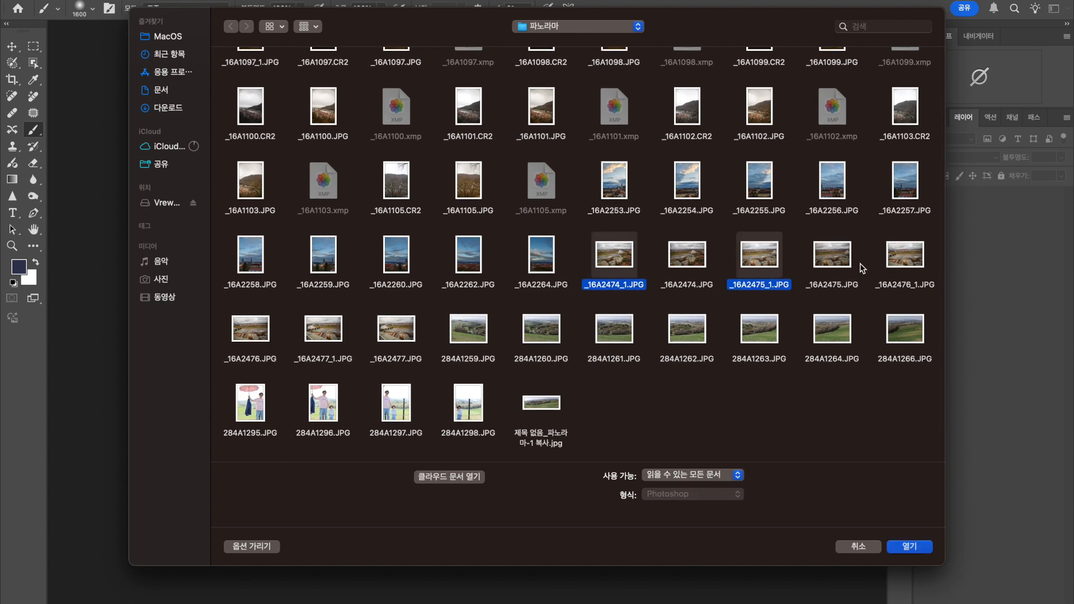
left_click(906, 268, "super")
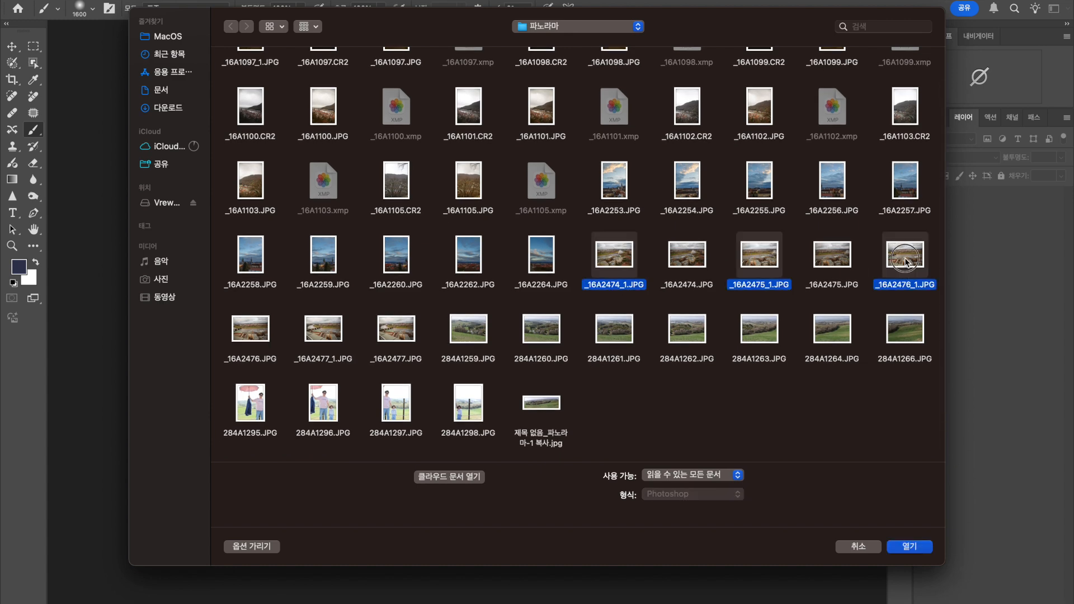
left_click(336, 334, "super")
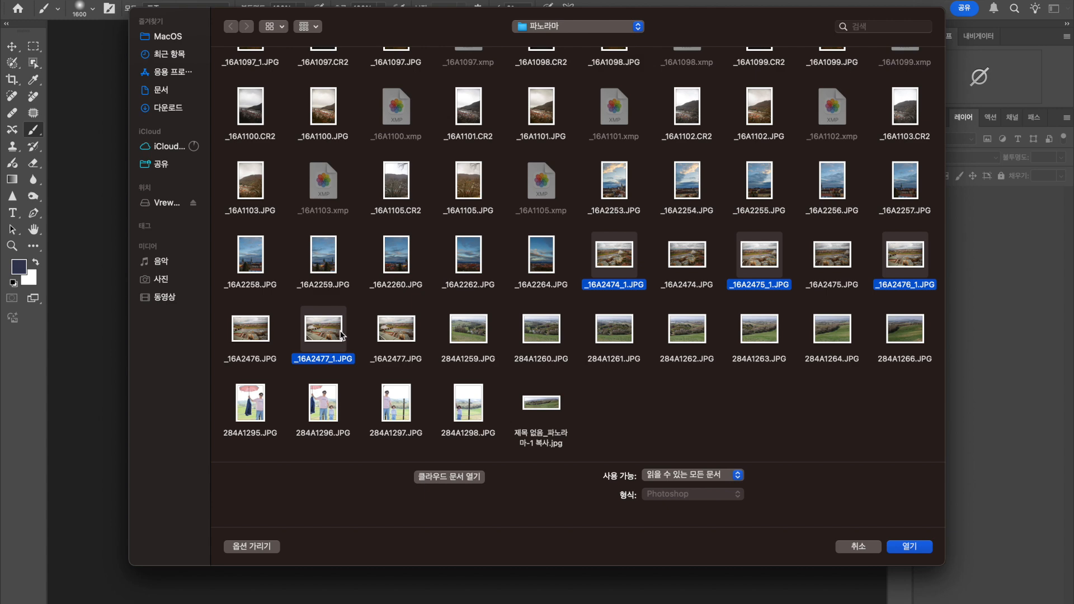
left_click(914, 549)
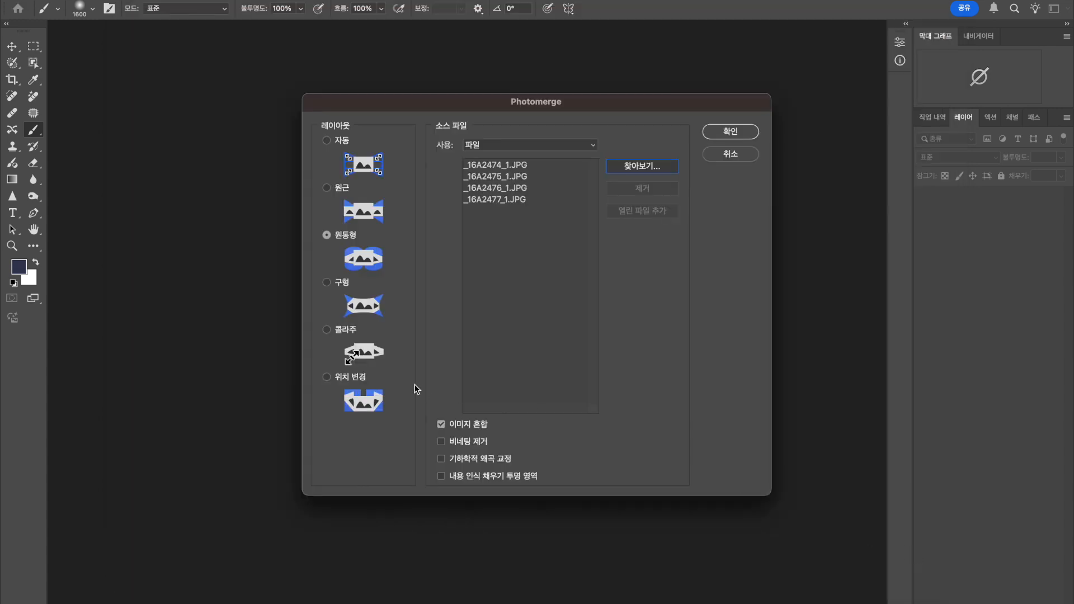
Enable vignette removal, geometric distortion correction and content-aware fill of transparent areas, and merge the four photos.
left_click(442, 460)
left_click(441, 477)
left_click(733, 136)
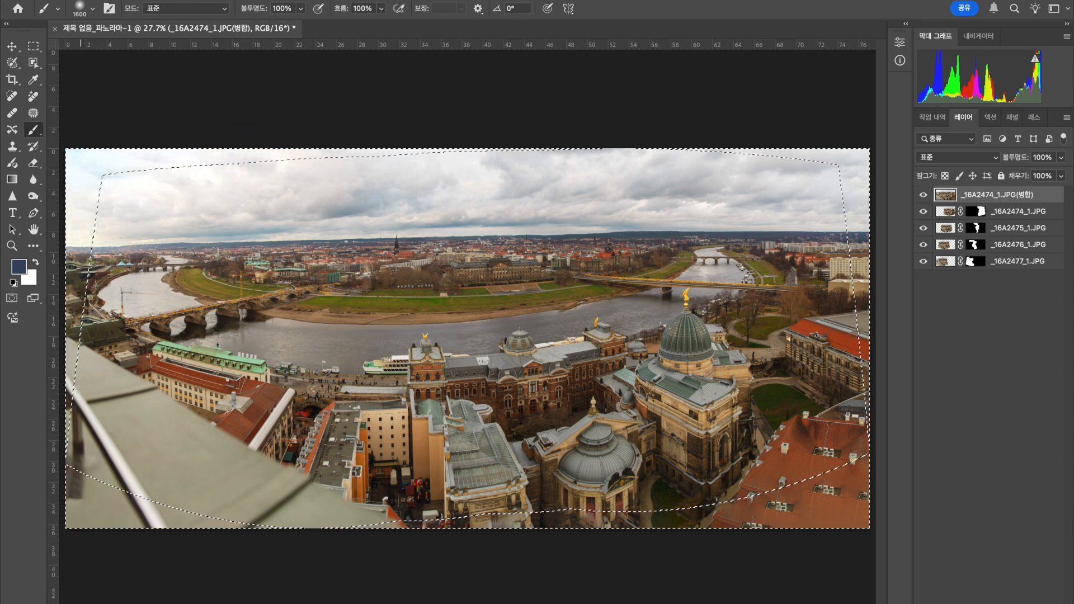
left_click(119, 0)
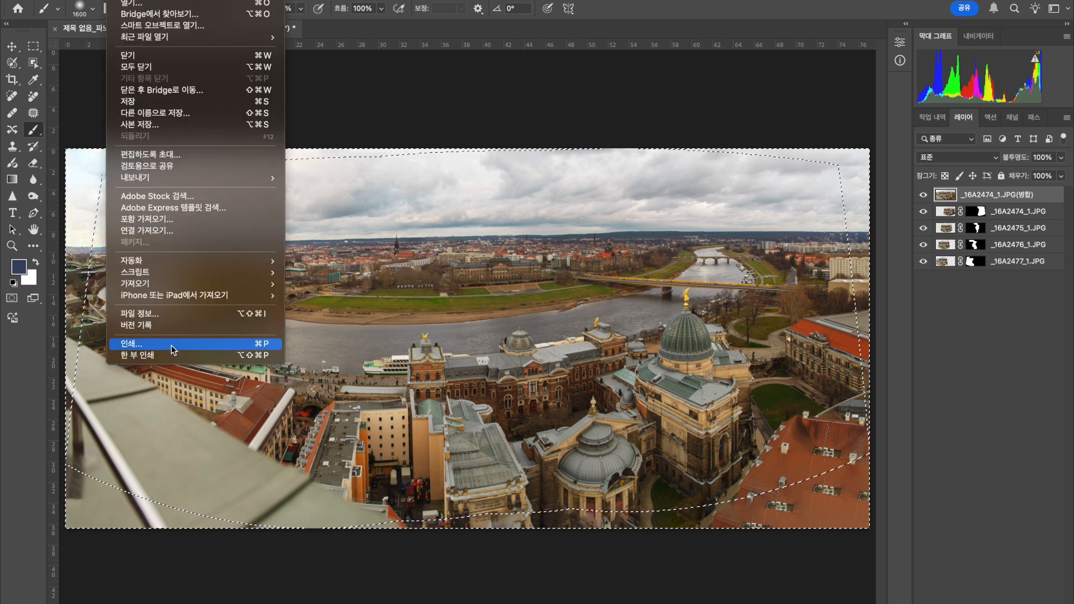
mouse_move(140, 1)
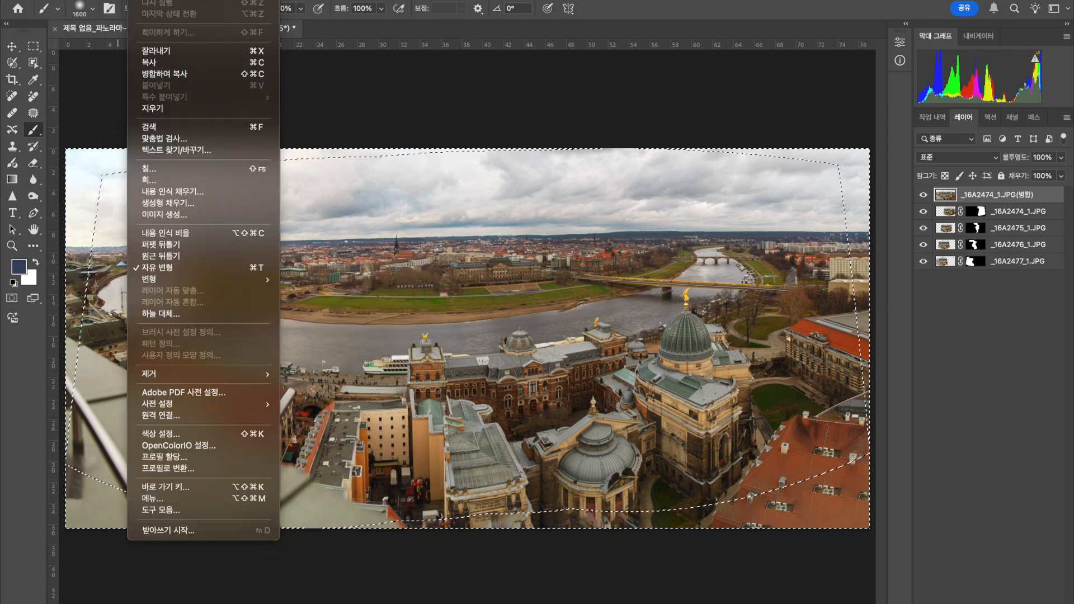
mouse_move(162, 261)
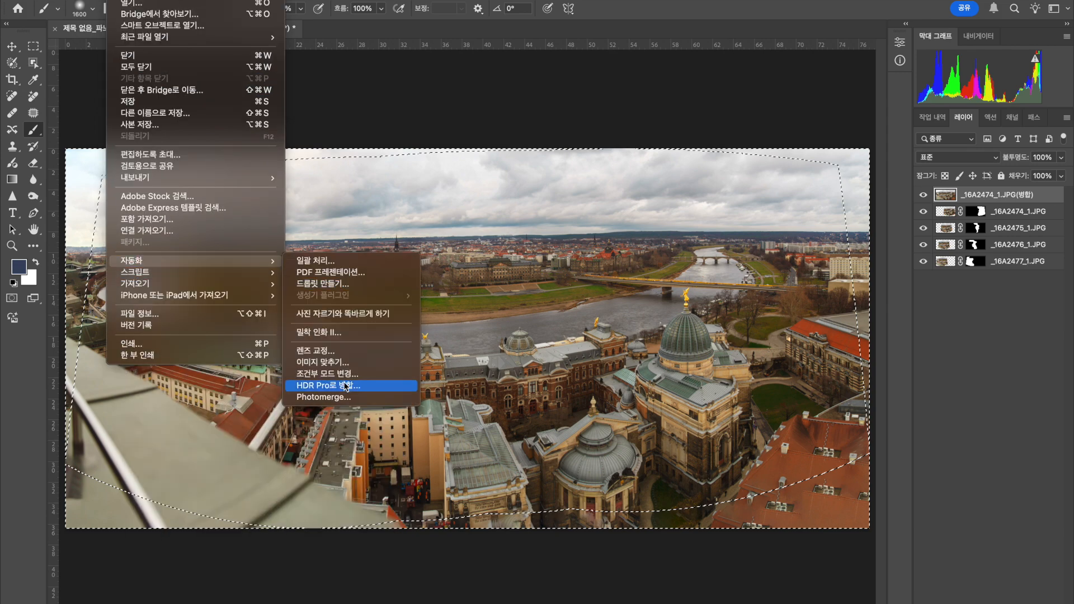
left_click(336, 398)
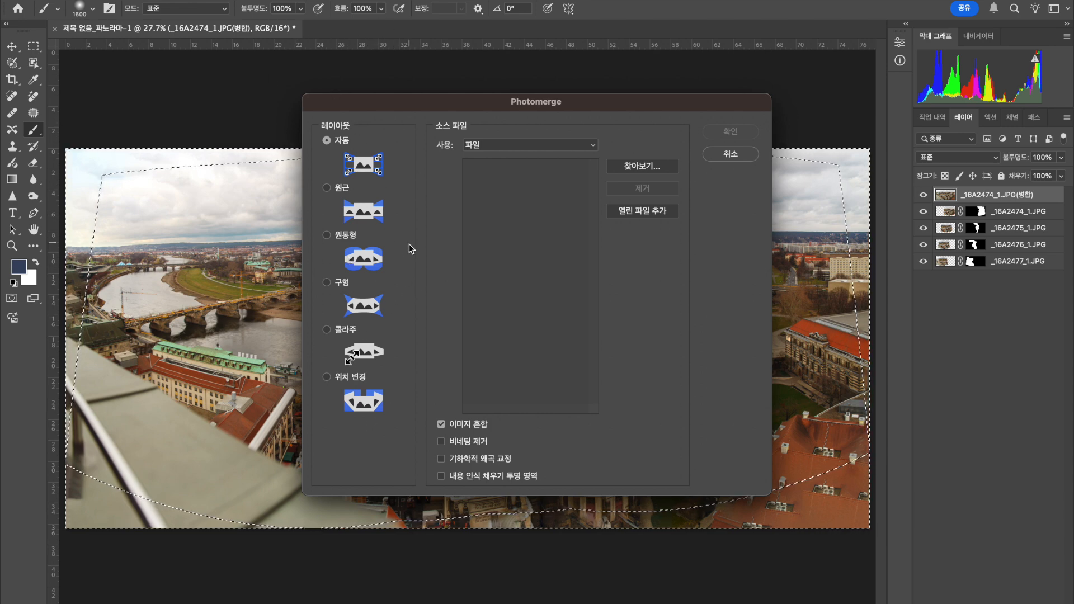
left_click(730, 157)
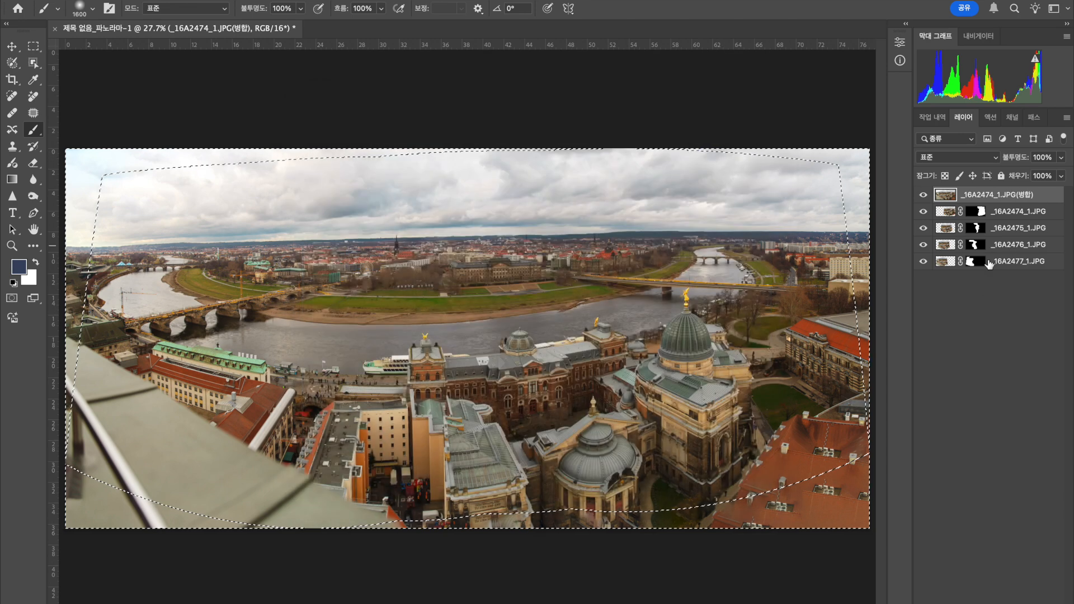
Toggle the merged top layer's visibility to compare the content-aware filled edges with the original photo area.
left_click(10, 49)
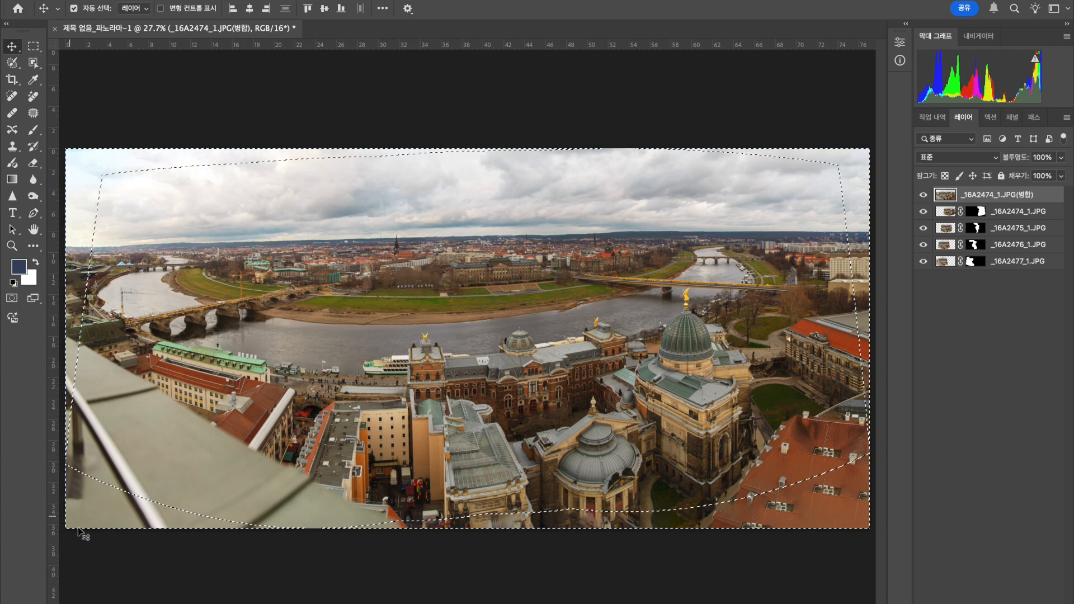
left_click(924, 195)
left_click(923, 195)
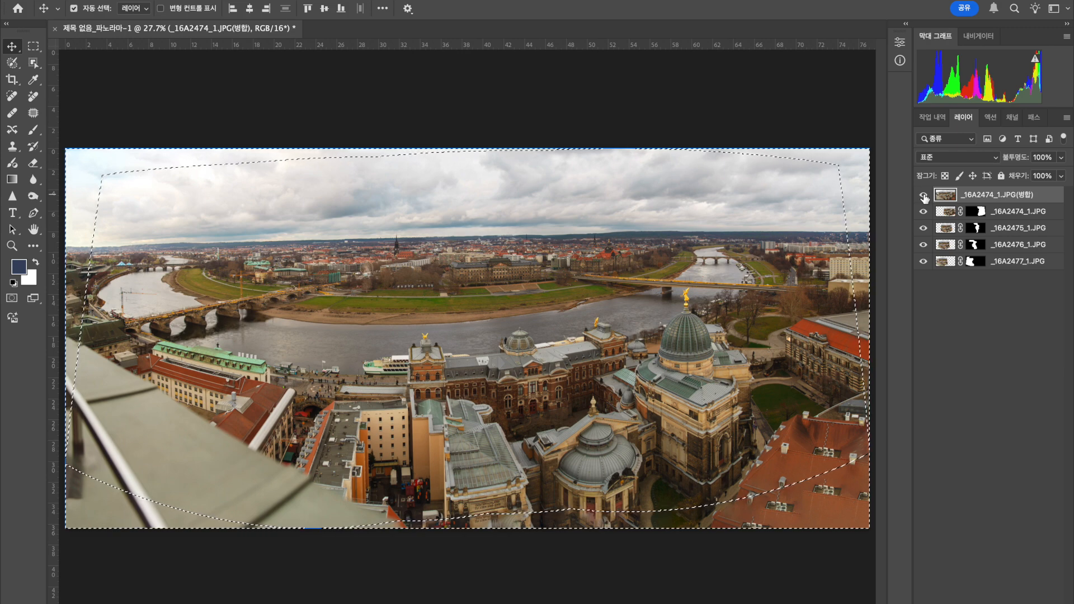
left_click(924, 196)
left_click(924, 195)
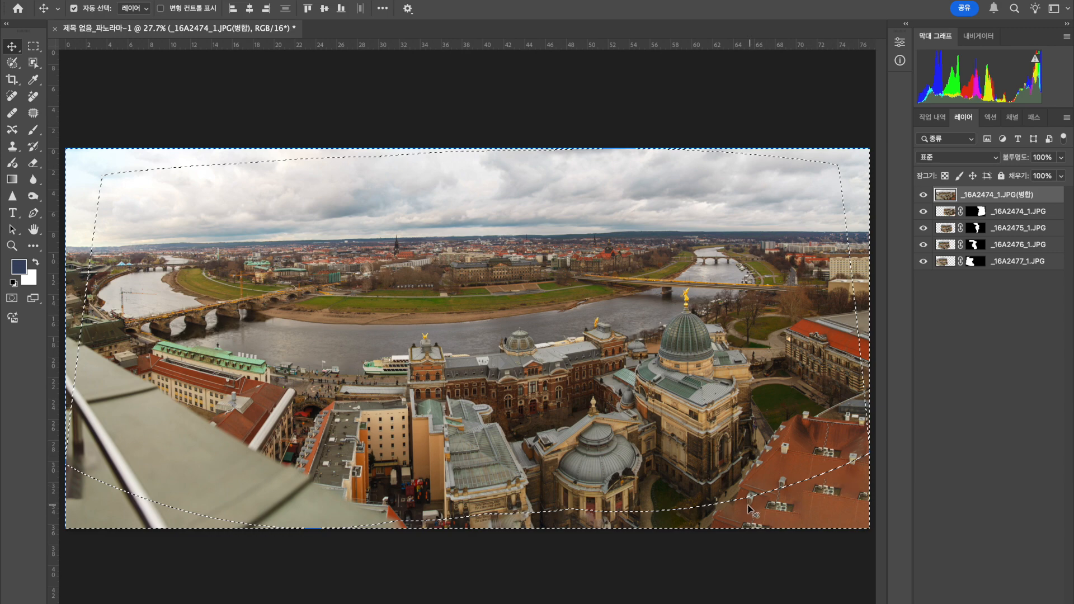
Hide the merged top layer and crop narrow strips off the panorama's right and bottom edges.
left_click(924, 195)
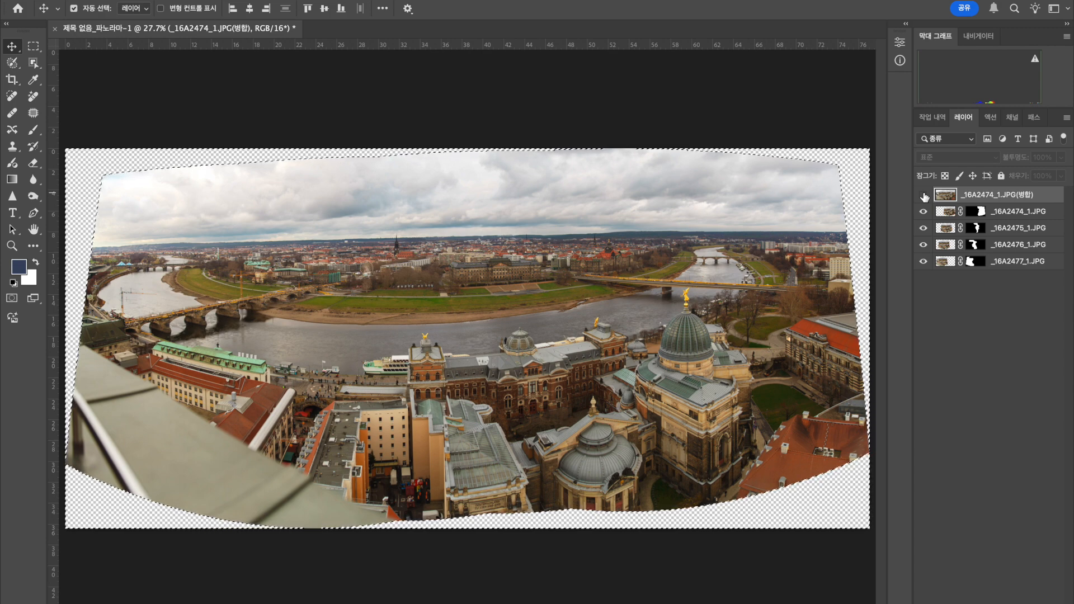
left_click(12, 79)
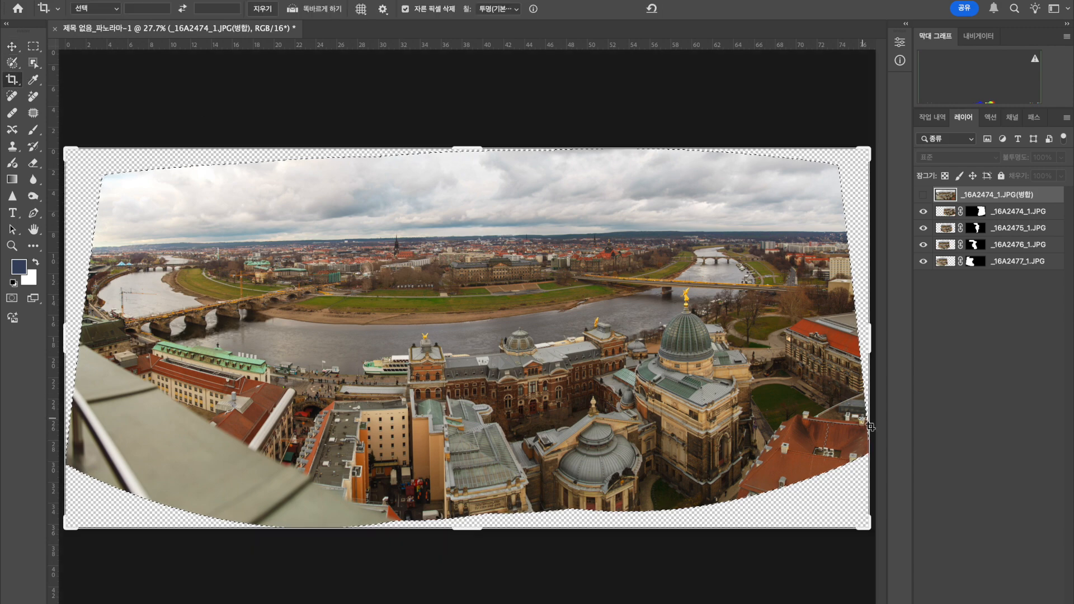
left_click_drag(876, 350, 857, 336)
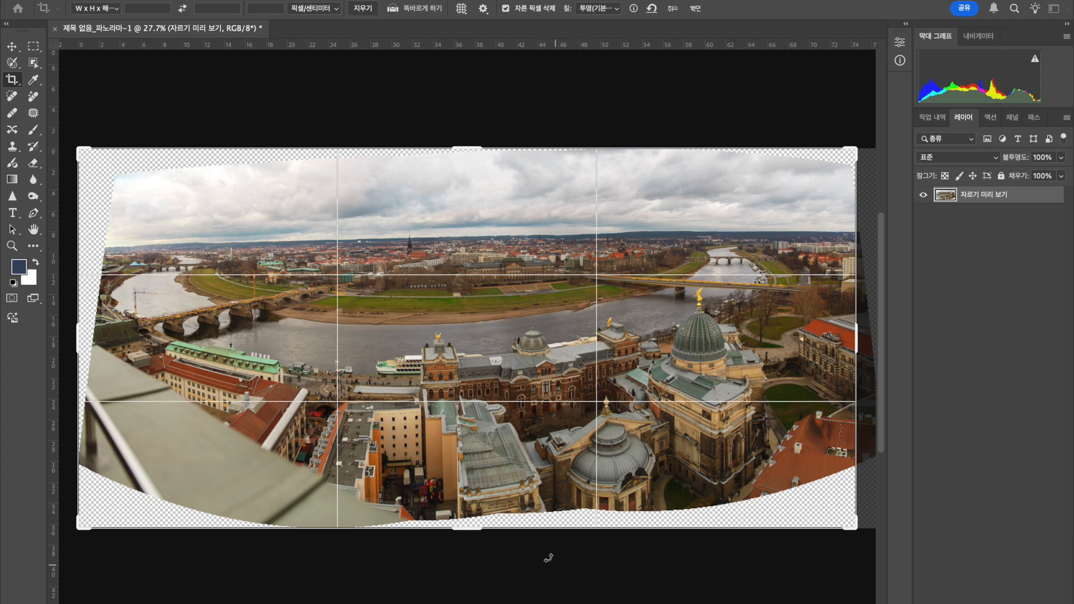
mouse_move(473, 534)
left_mouse_down()
mouse_move(469, 515)
mouse_move(470, 526)
left_mouse_up()
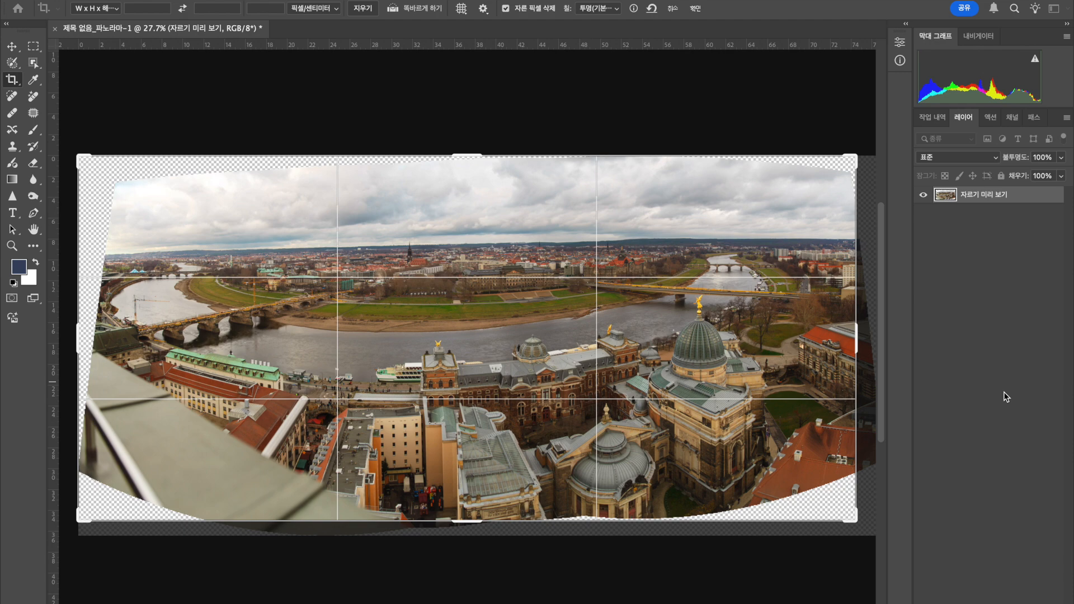
left_click_drag(456, 522, 463, 514)
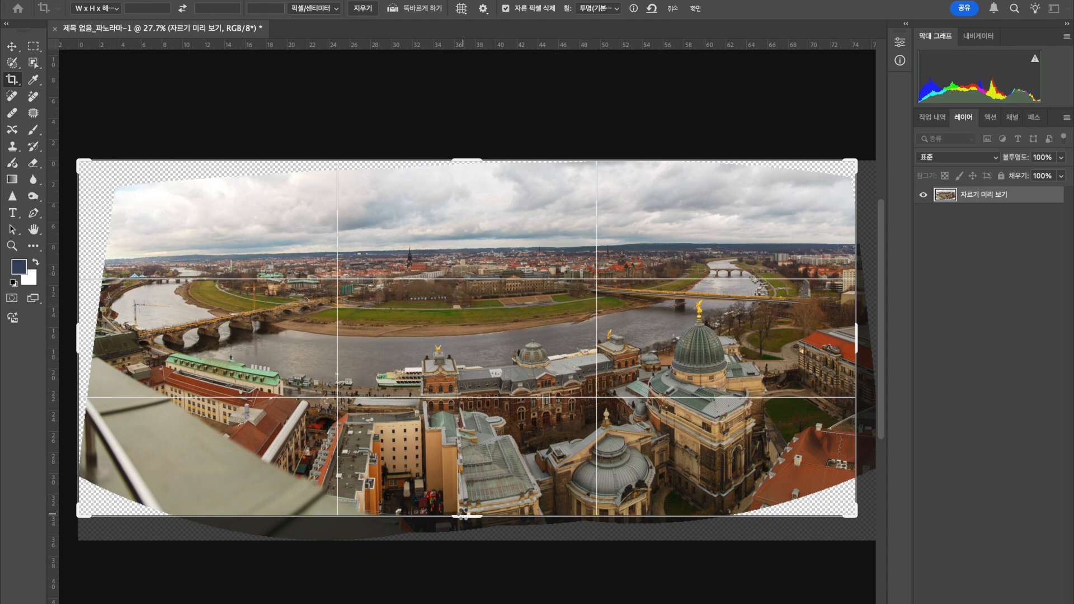
key("Return")
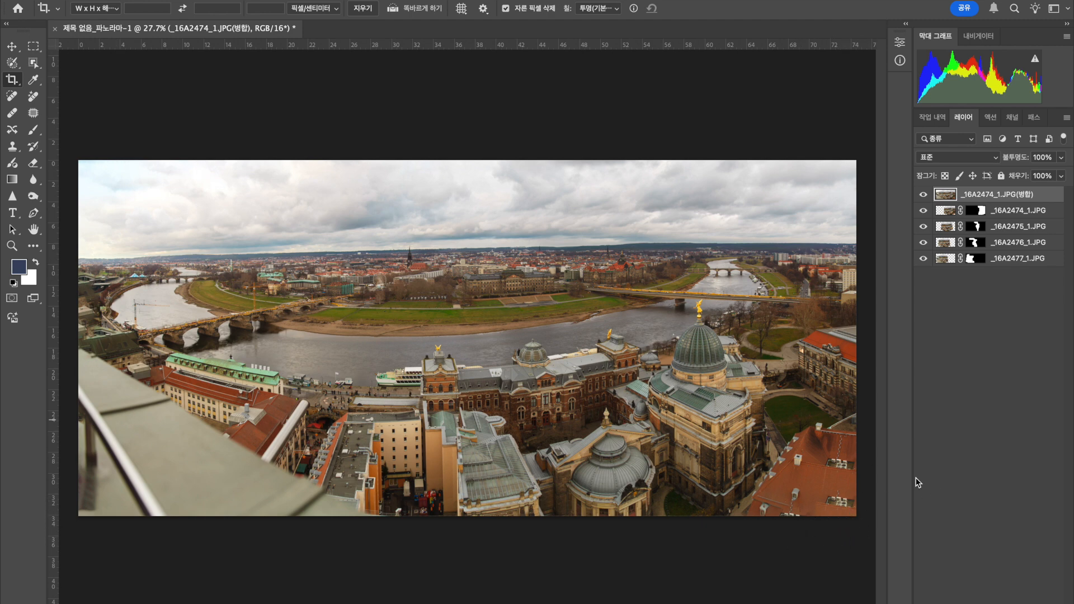
Level the panorama's horizon against a horizontal guide by rotating the crop about 1.2°, apply it and remove the guide.
left_click(12, 81)
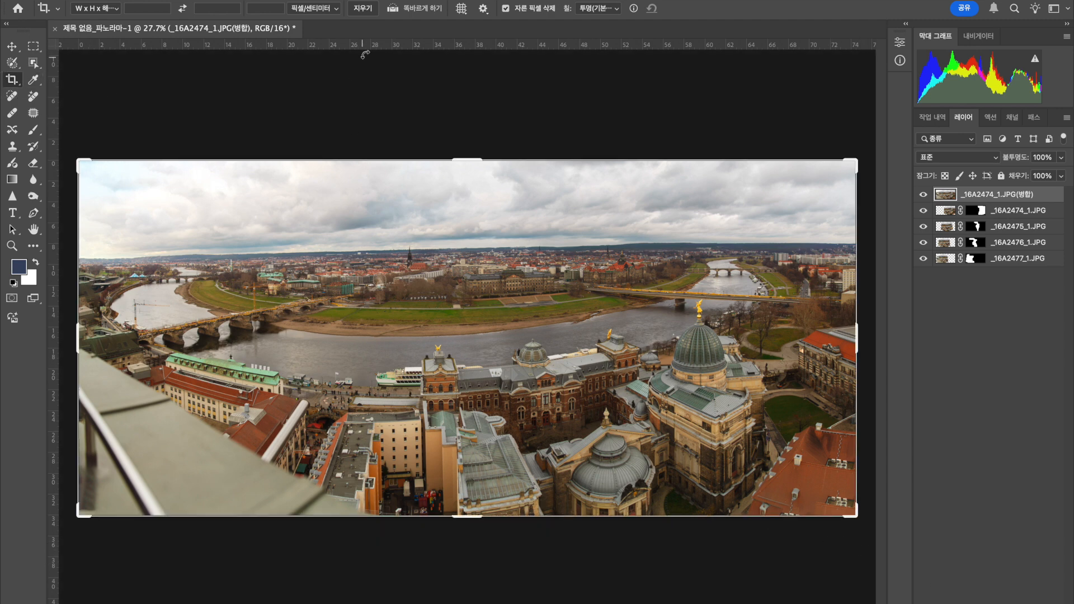
left_click_drag(451, 47, 474, 248)
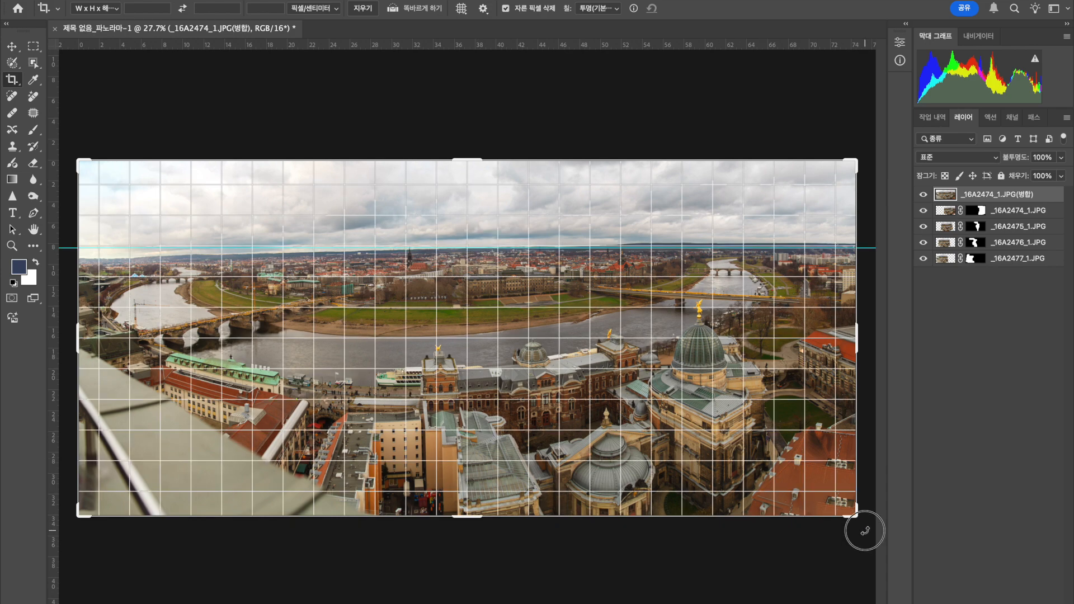
left_click_drag(865, 531, 864, 543)
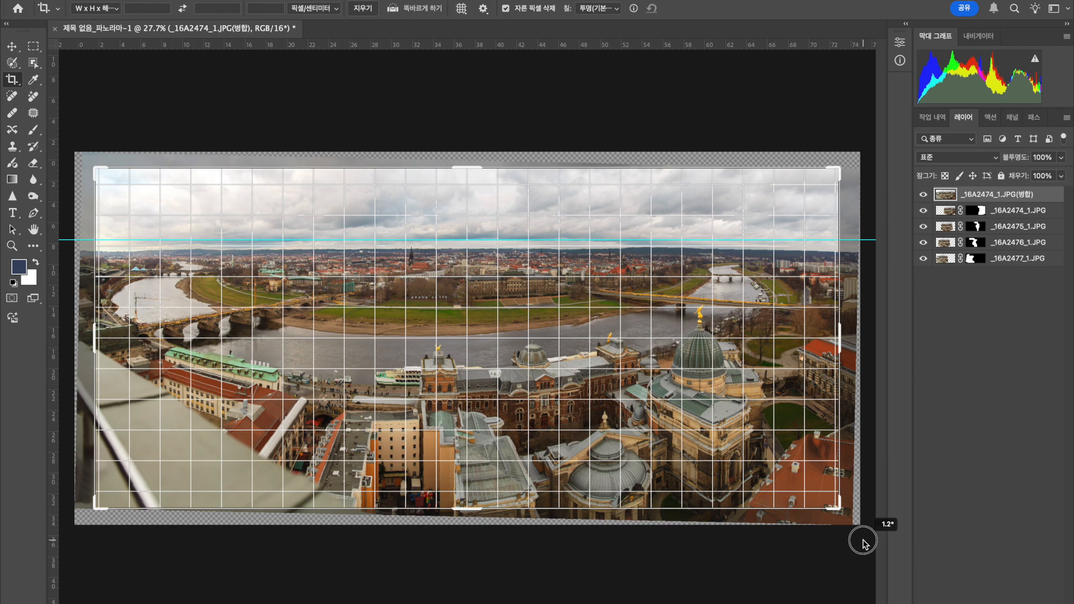
left_click_drag(863, 543, 864, 542)
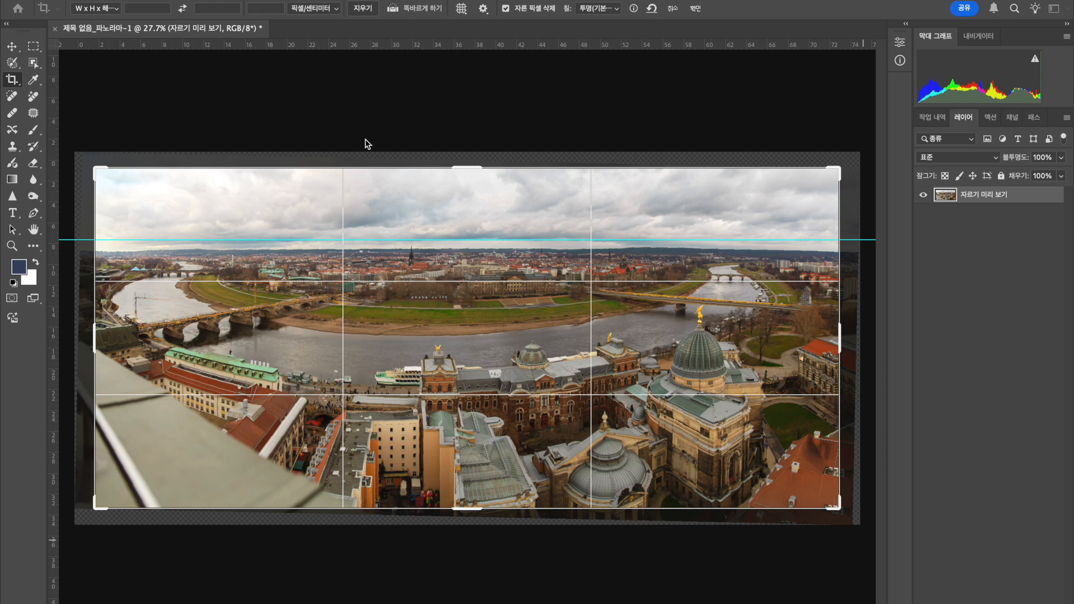
key("Return")
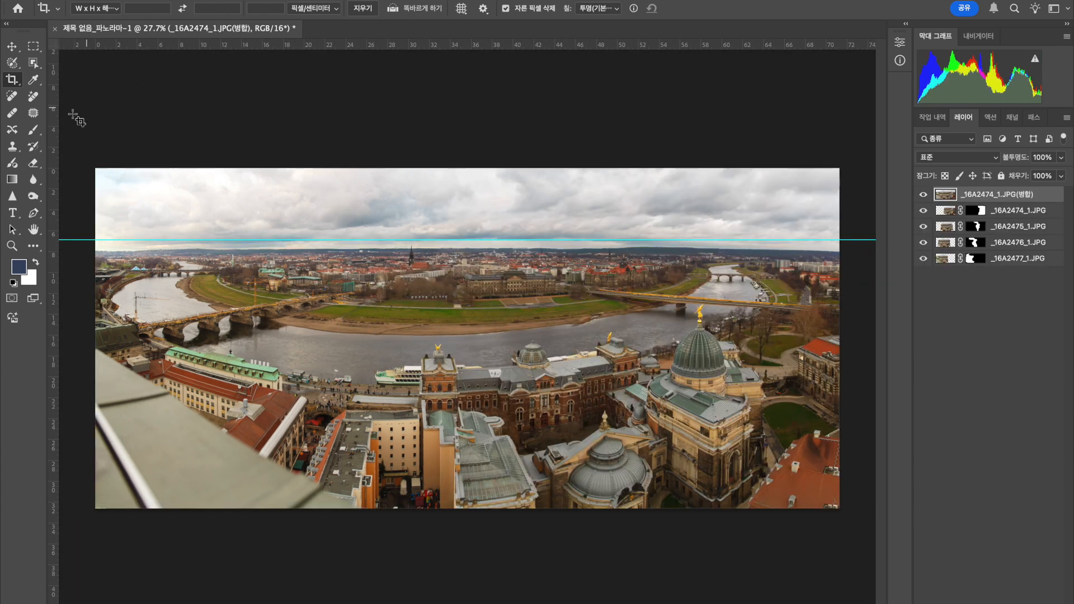
left_click(12, 46)
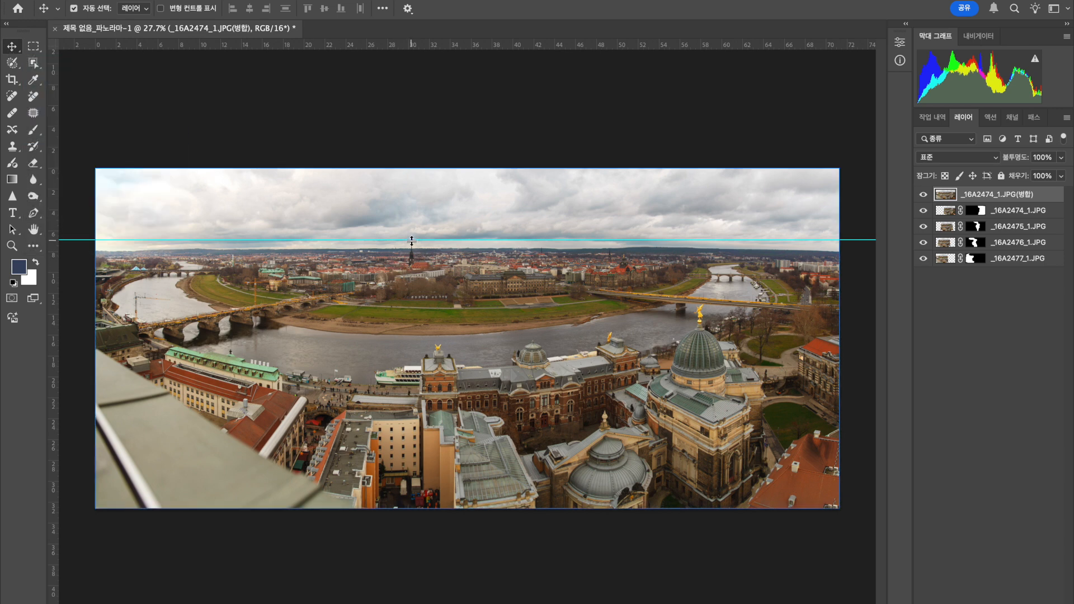
left_click_drag(411, 239, 445, 35)
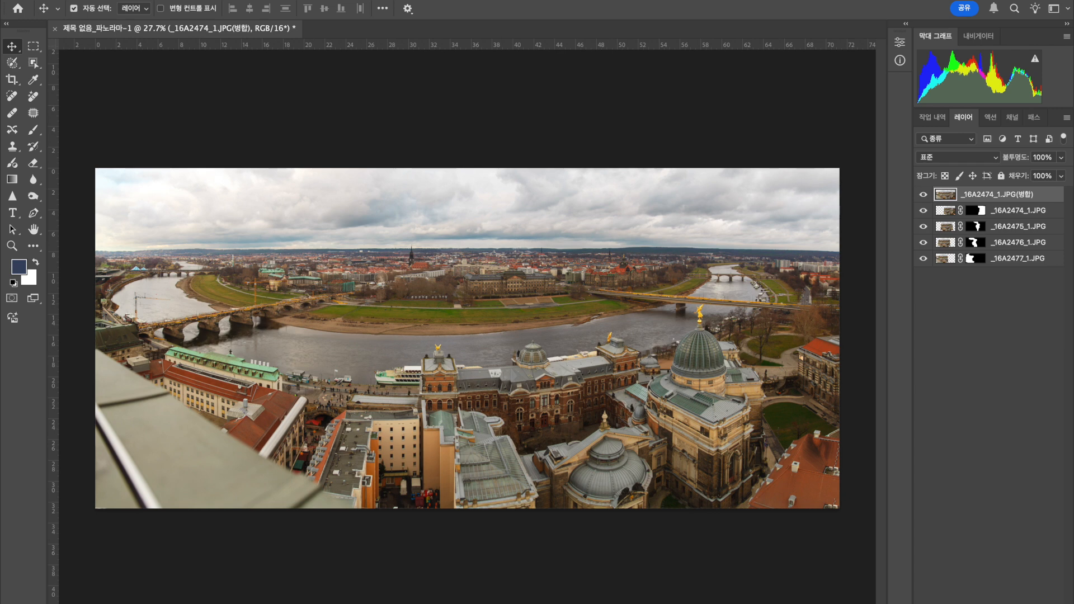
Save a copy of the panorama as the JPEG 강가.jpg at quality 12, and close the document without saving.
left_click(116, 0)
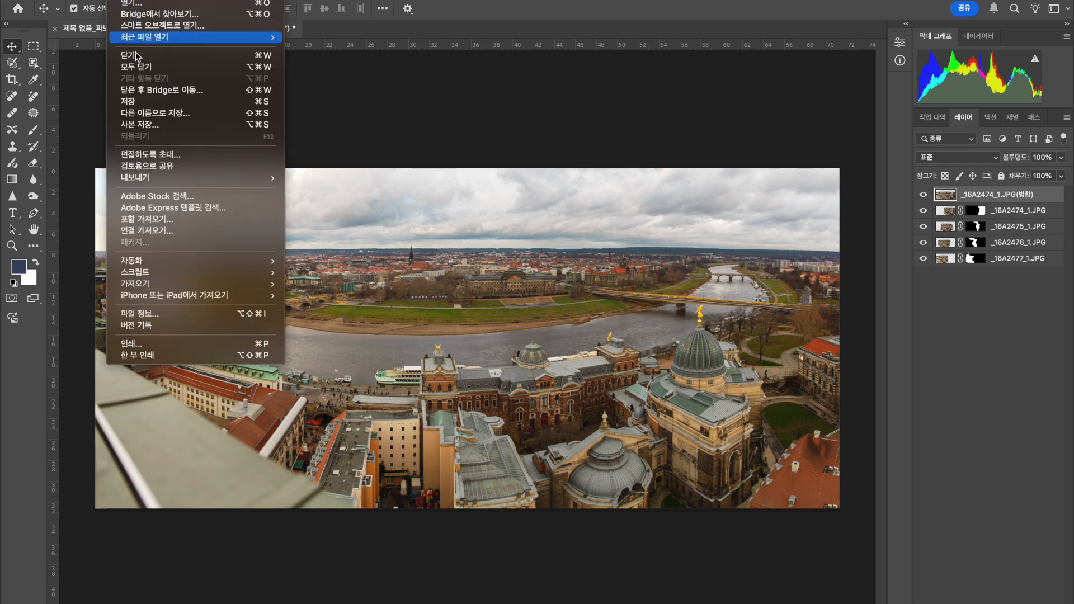
left_click(150, 126)
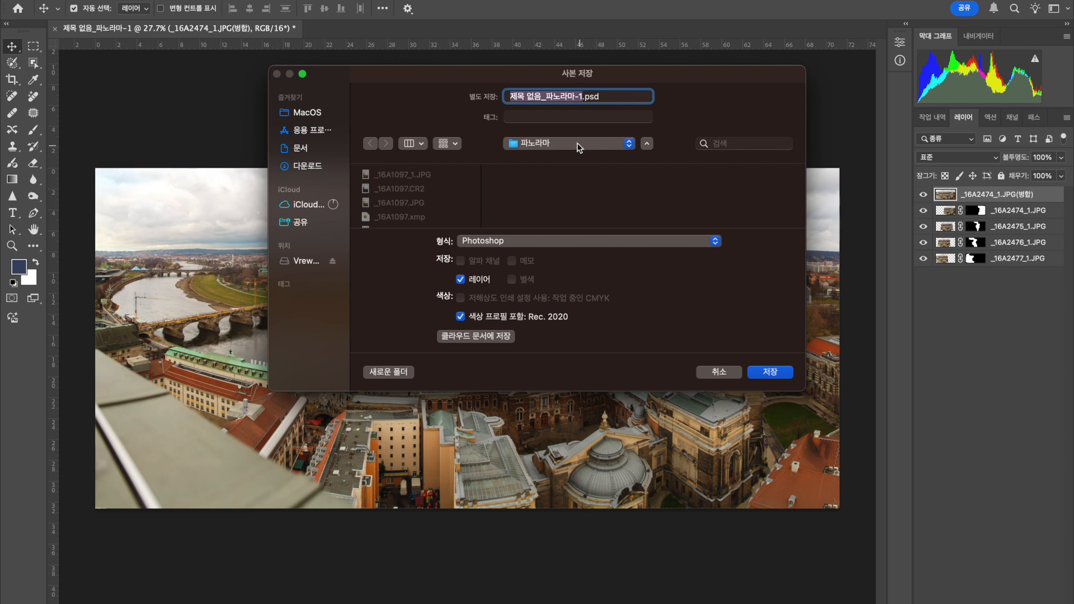
left_click(536, 243)
left_click(463, 327)
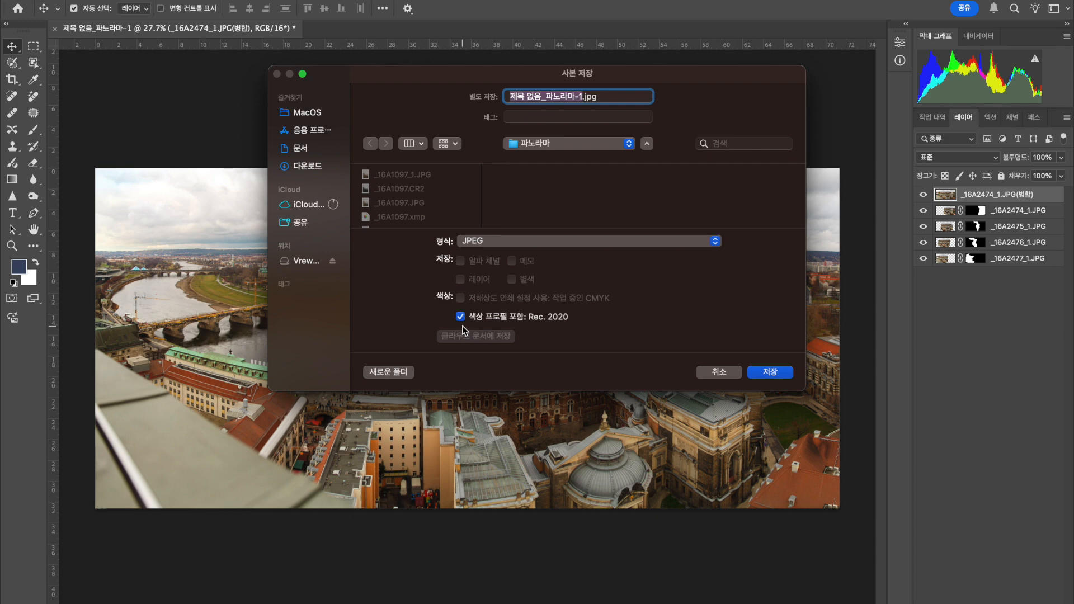
type("개")
key("BackSpace")
type("개")
type("가")
left_click(770, 373)
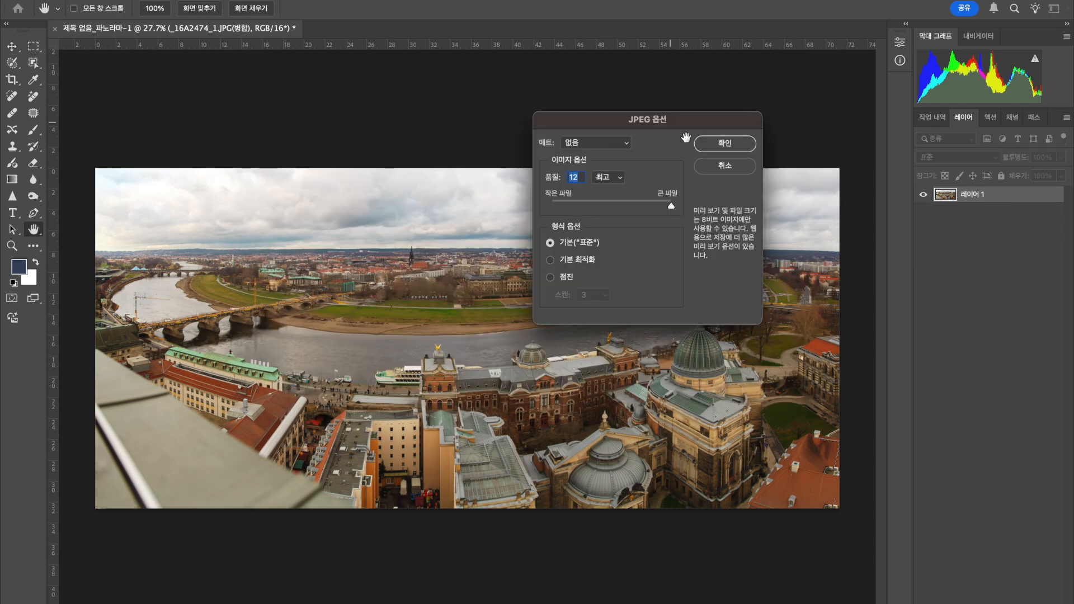
left_click(718, 147)
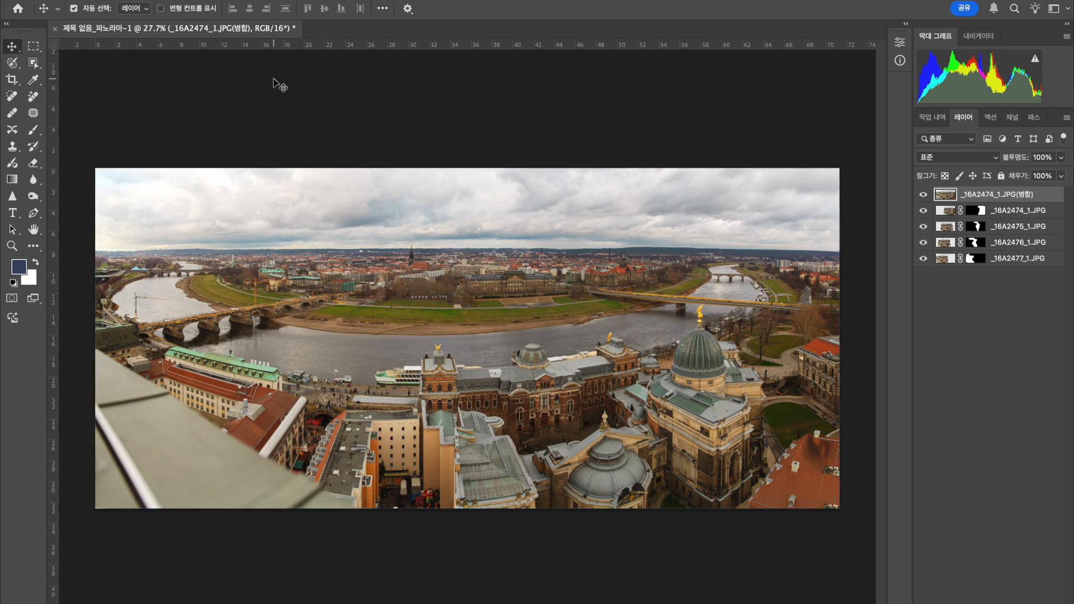
left_click(55, 29)
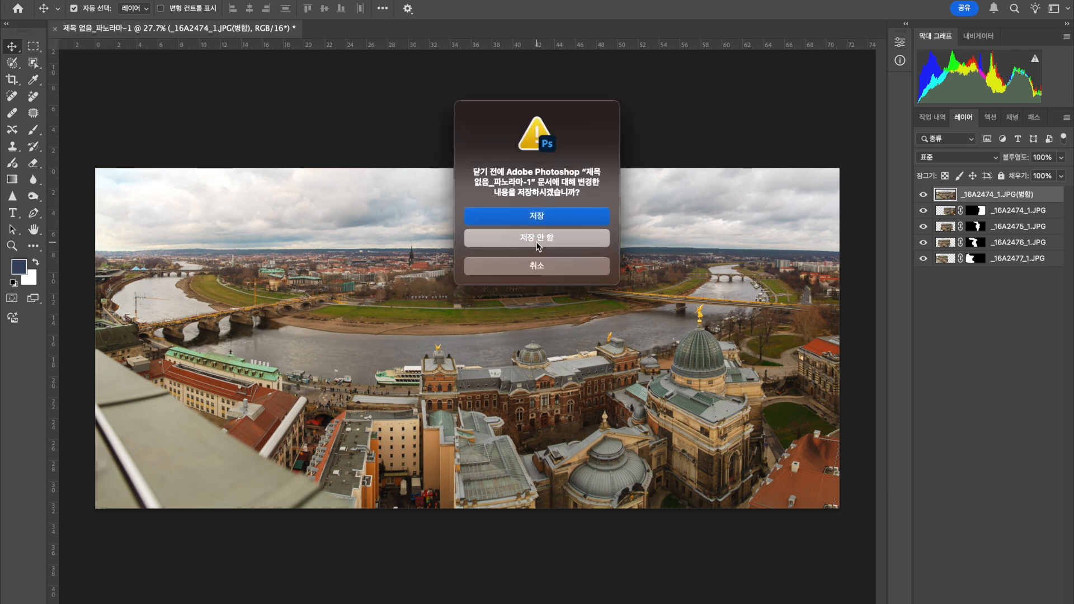
left_click(537, 240)
Load the ten sunset cityscape photos from _16A2253.JPG through _16A2264.JPG as source files for a new Photomerge.
left_click(117, 0)
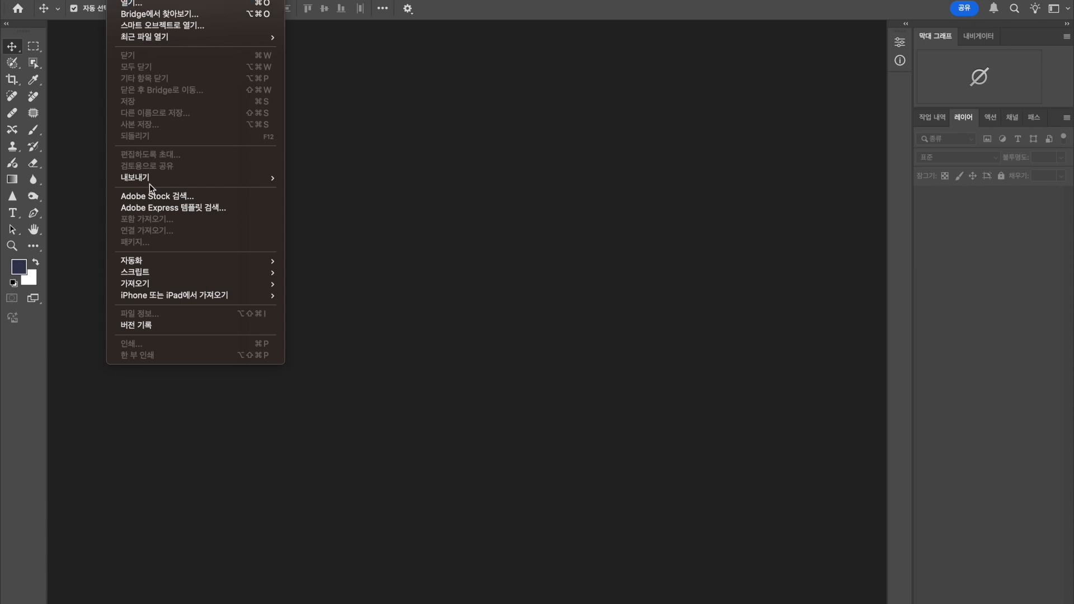
mouse_move(161, 278)
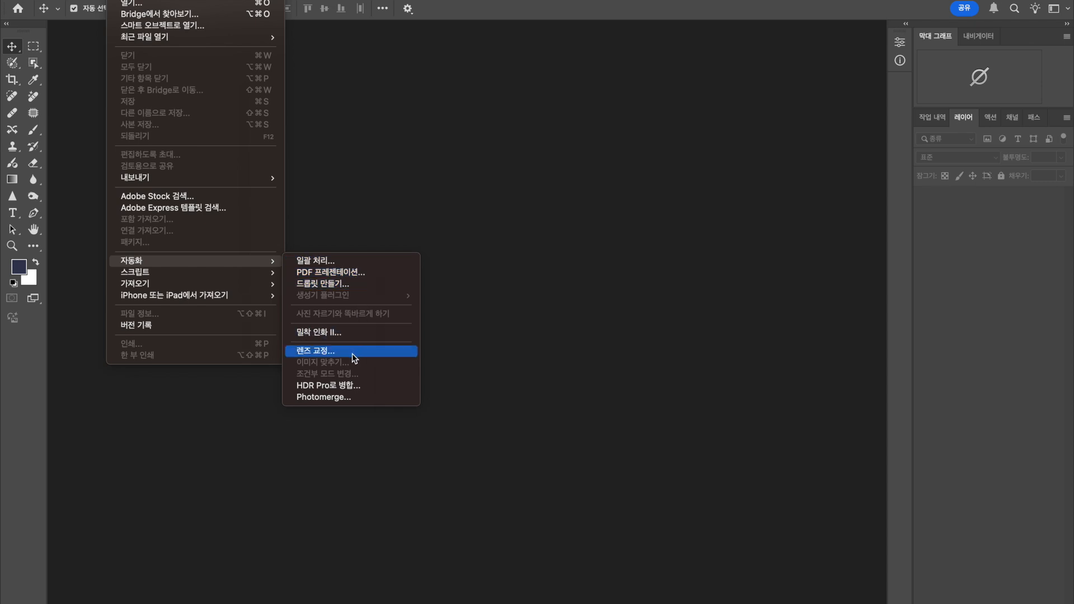
left_click(353, 399)
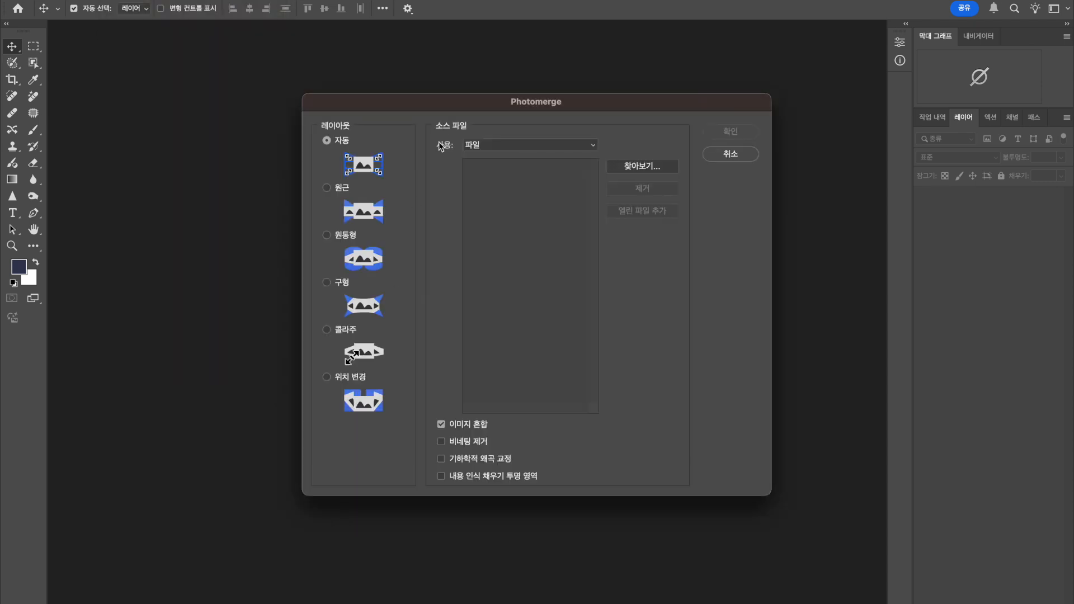
left_click(637, 167)
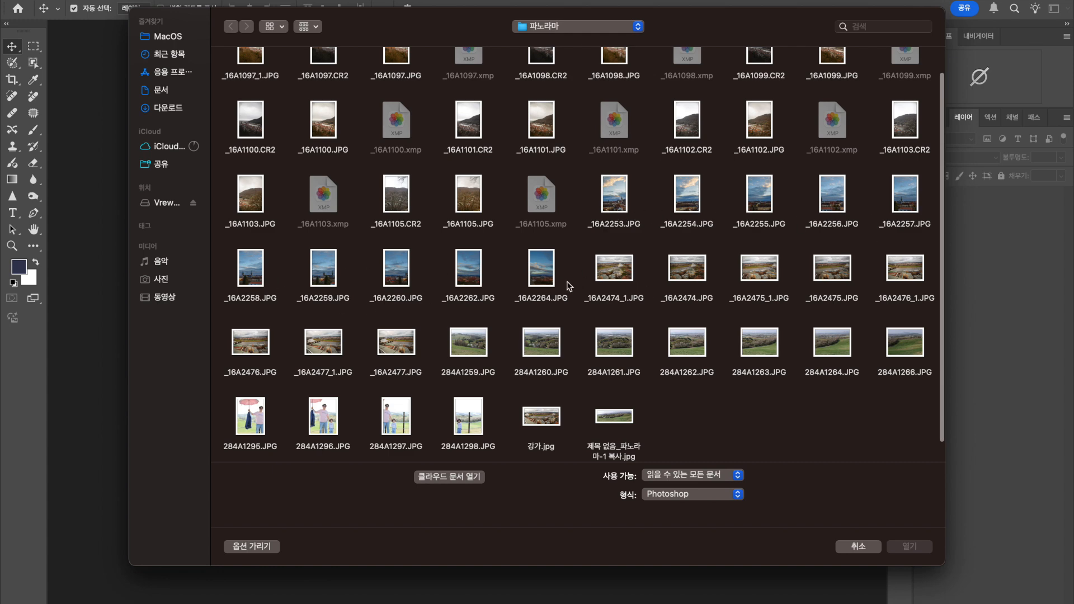
left_click_drag(599, 175, 901, 208)
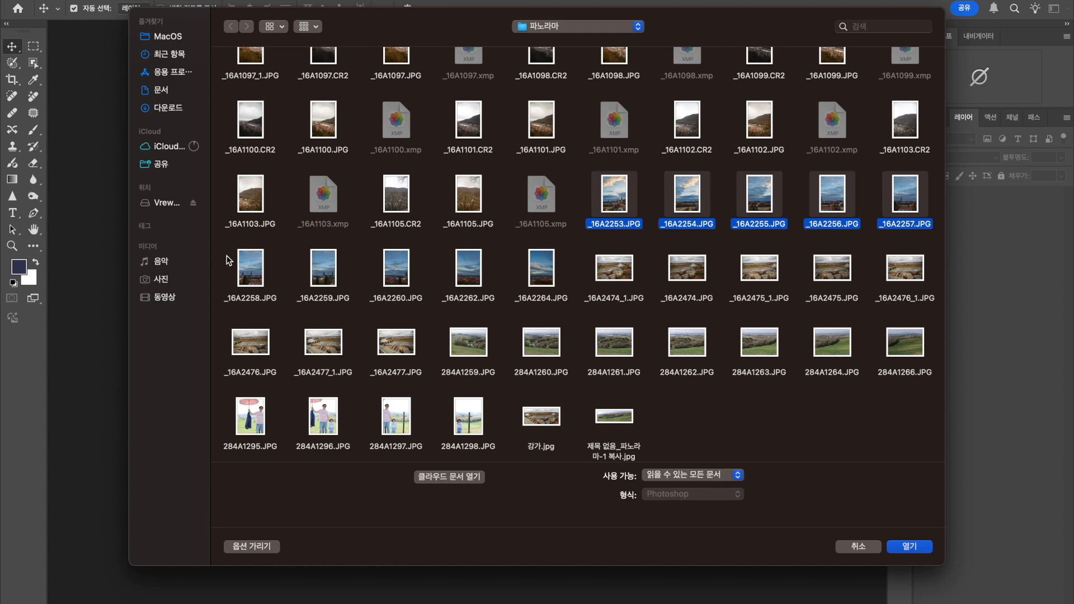
left_click(228, 260)
left_click_drag(598, 185, 901, 187)
left_click_drag(222, 265, 541, 281)
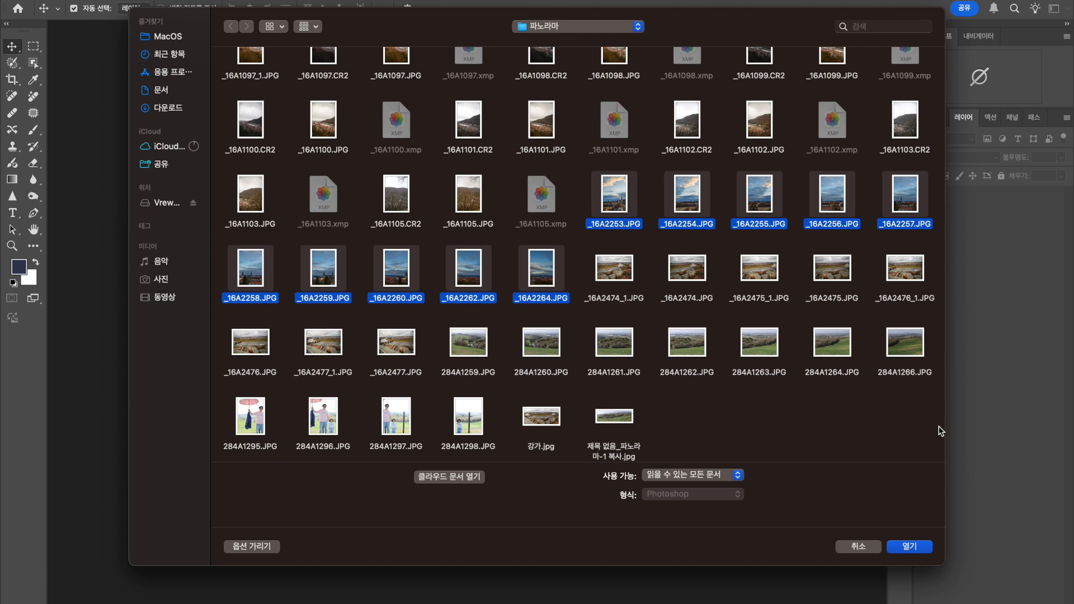
left_click(912, 549)
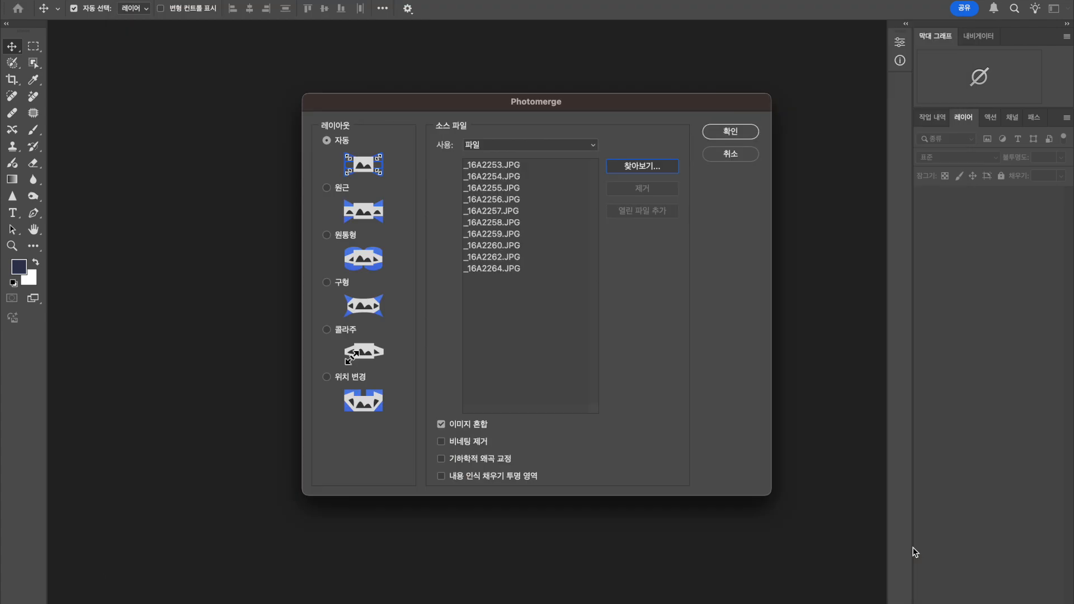
Merge the ten photos using the perspective layout with vignette removal and content-aware fill of transparent areas.
left_click(326, 189)
left_click(442, 442)
left_click(441, 476)
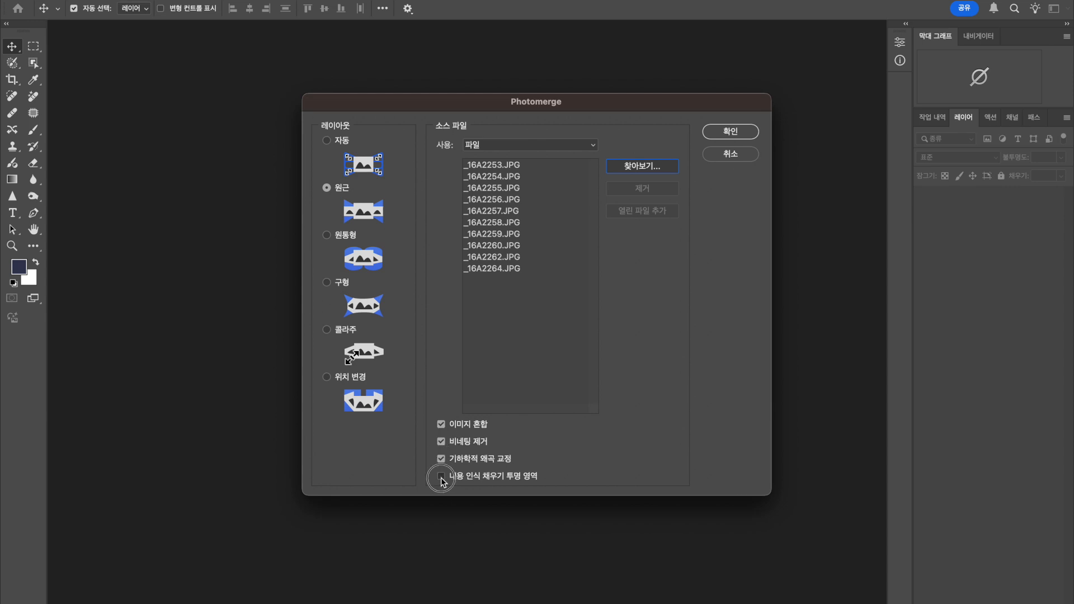
left_click(730, 134)
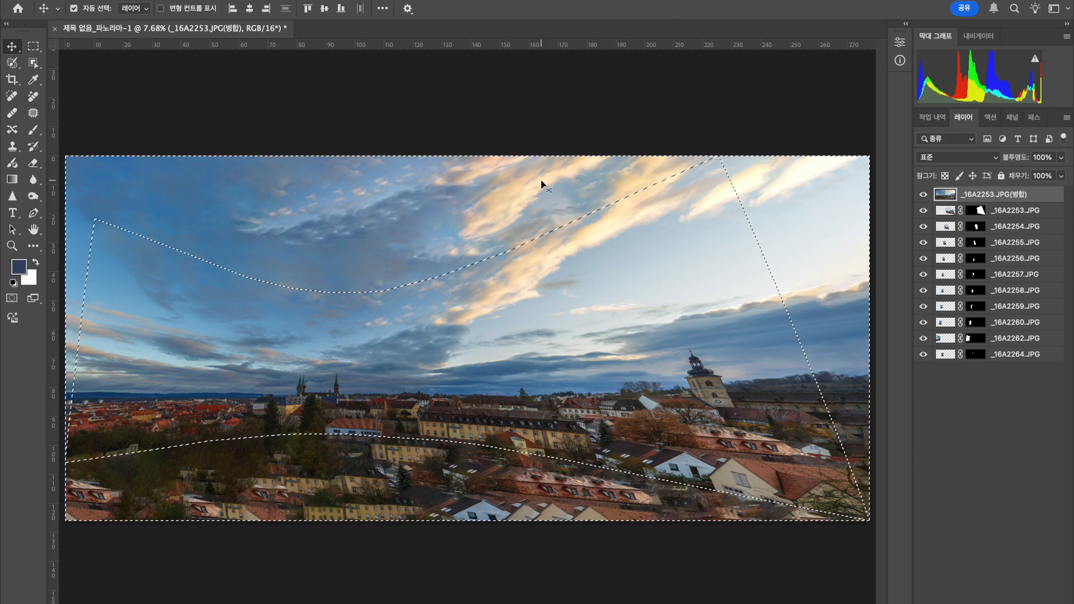
Toggle the merged layer's visibility to examine the perspective distortion and the content-aware filled areas.
left_click(924, 194)
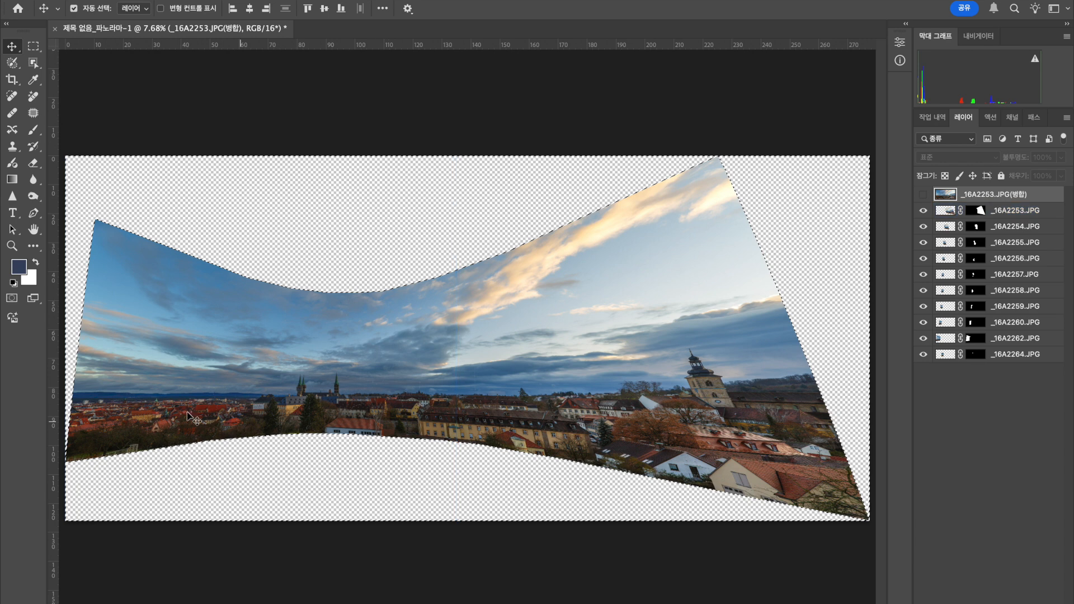
left_click(84, 400)
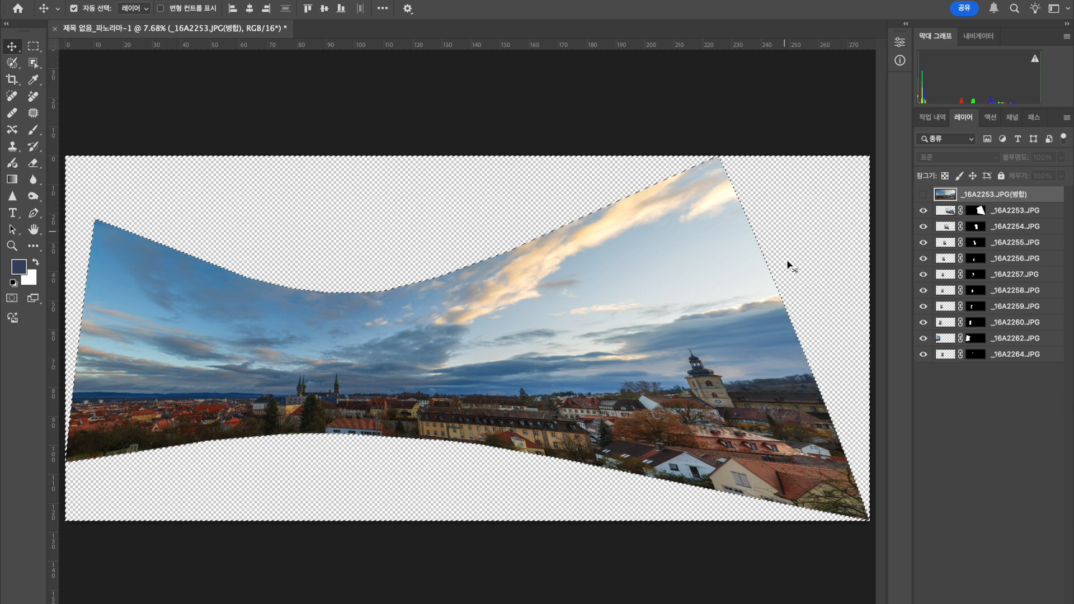
left_click(925, 195)
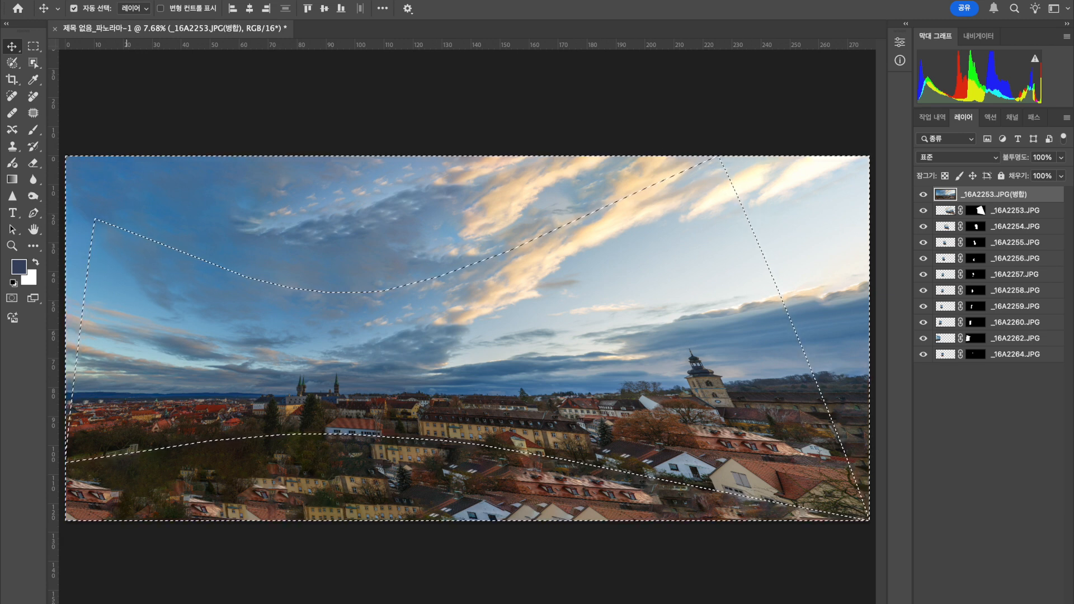
left_click(118, 0)
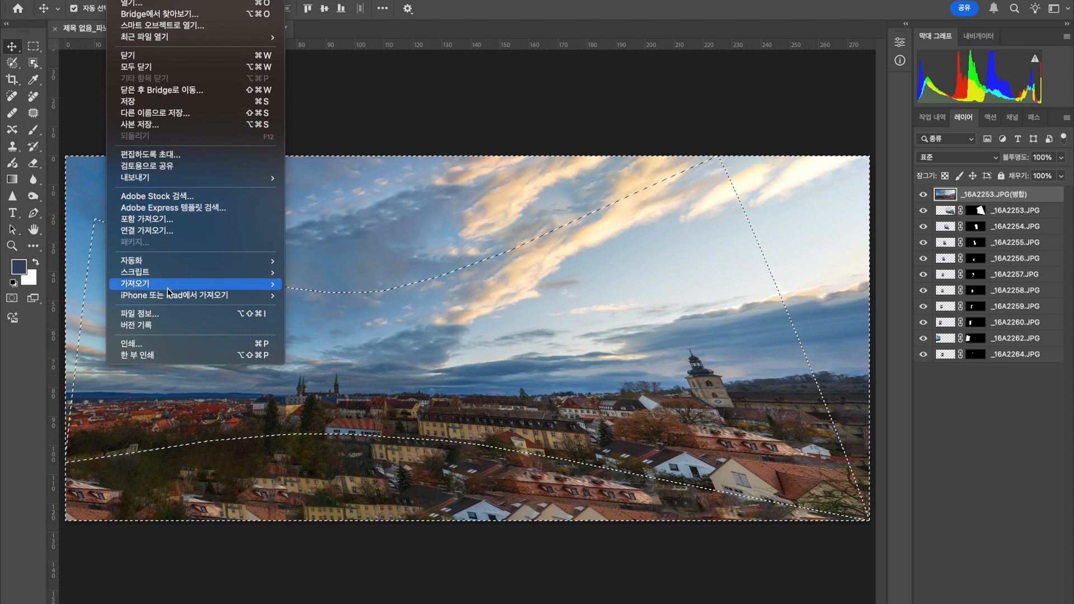
mouse_move(168, 261)
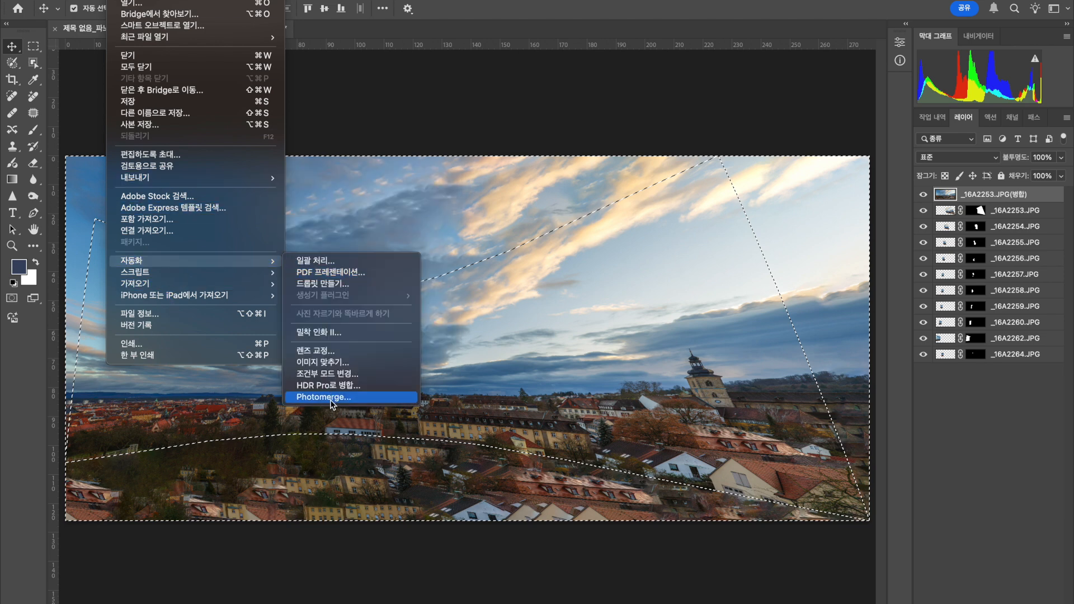
left_click(330, 398)
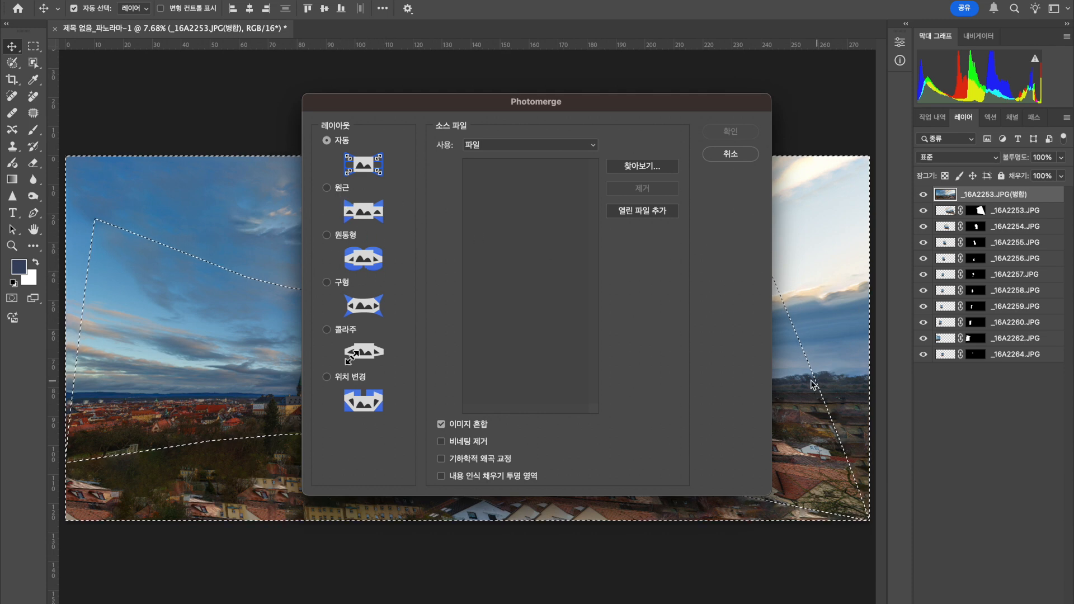
left_click_drag(518, 106, 1026, 126)
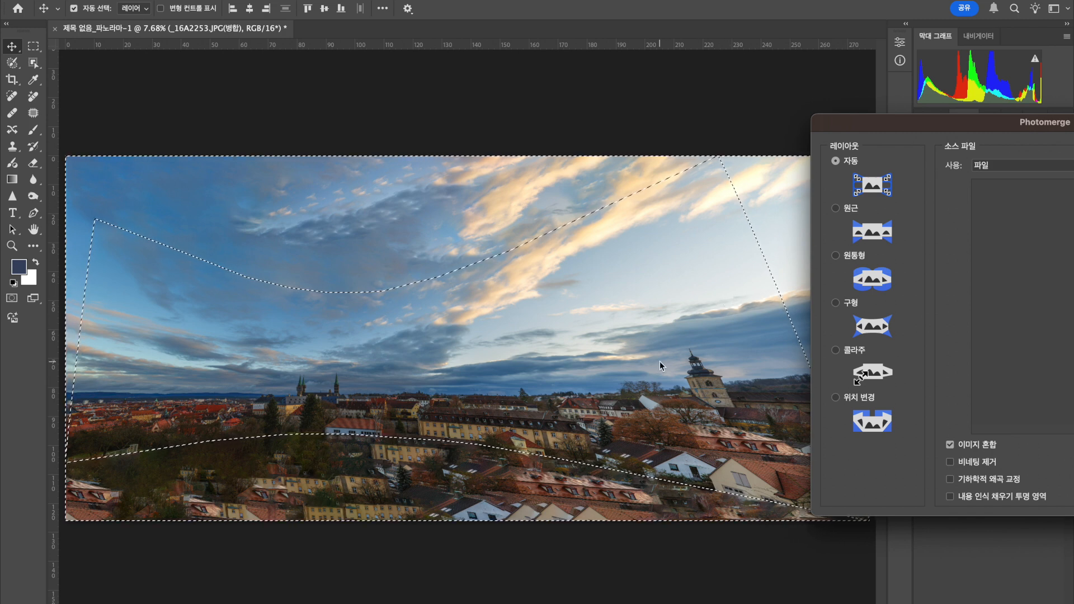
left_click_drag(918, 119, 473, 113)
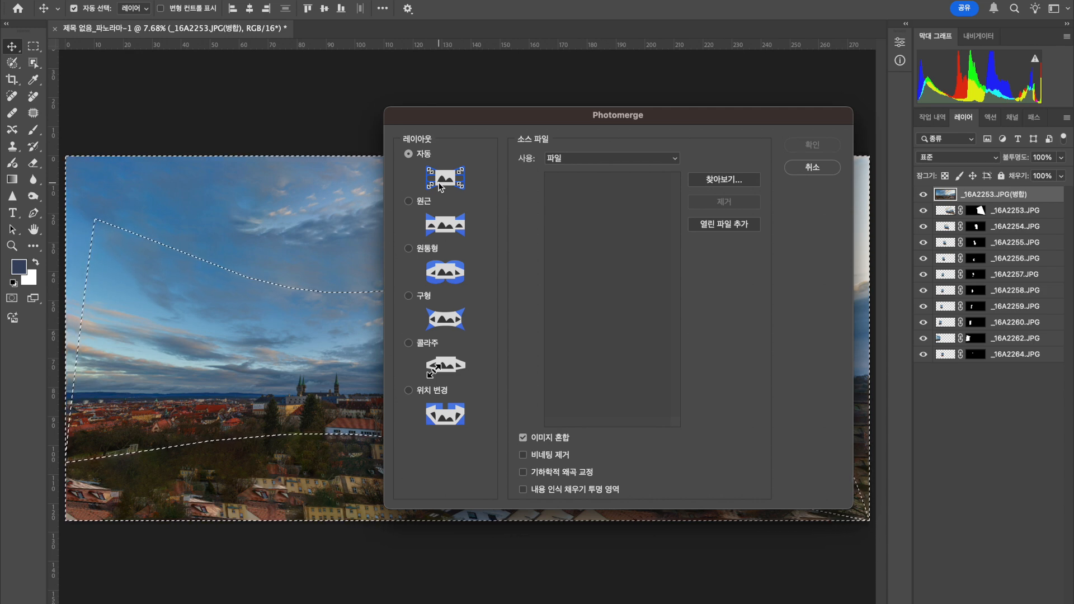
left_click(827, 169)
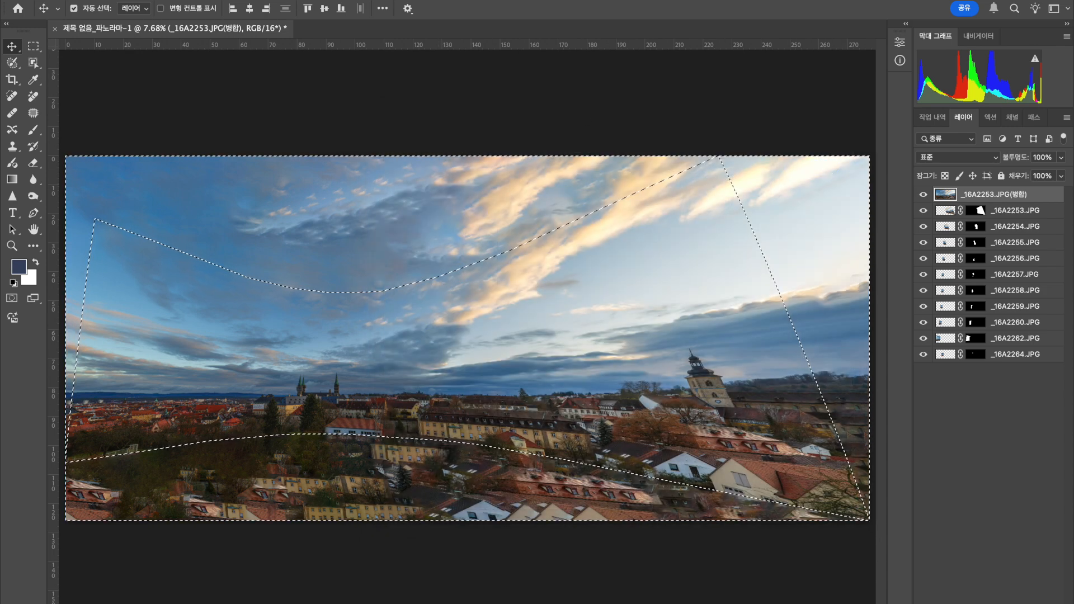
Close the perspective panorama without saving and load _16A2253.JPG through _16A2264.JPG into a new Photomerge with the cylindrical layout.
left_click(54, 29)
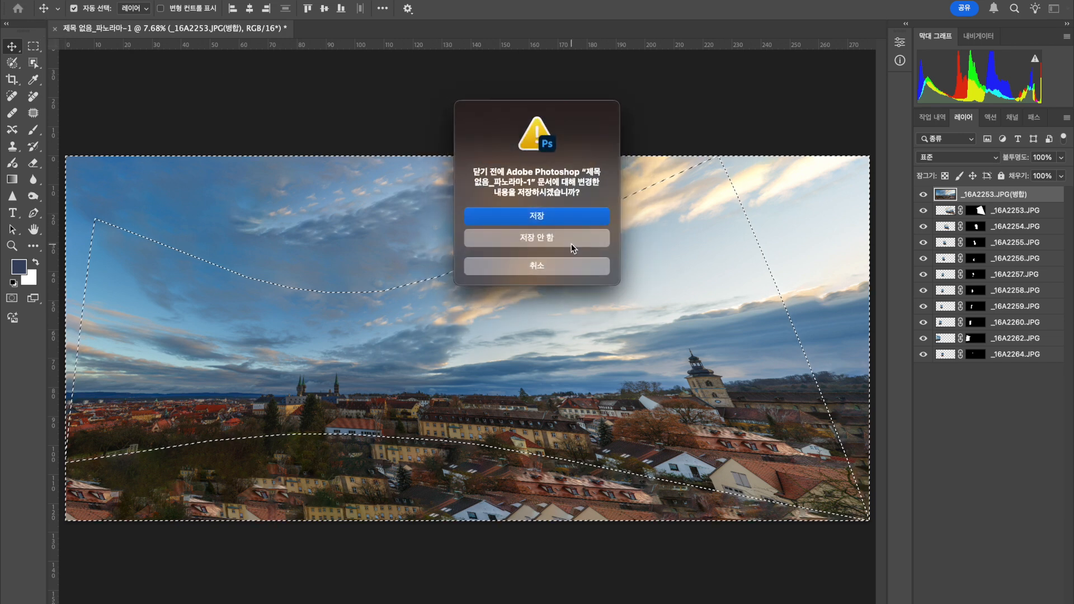
left_click(555, 236)
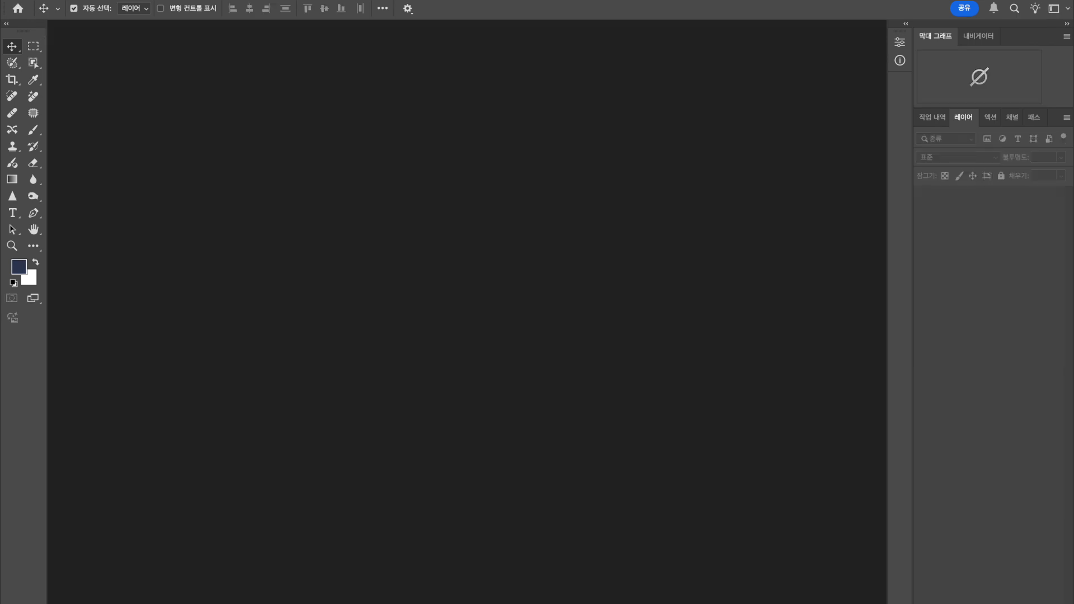
left_click(118, 1)
mouse_move(164, 263)
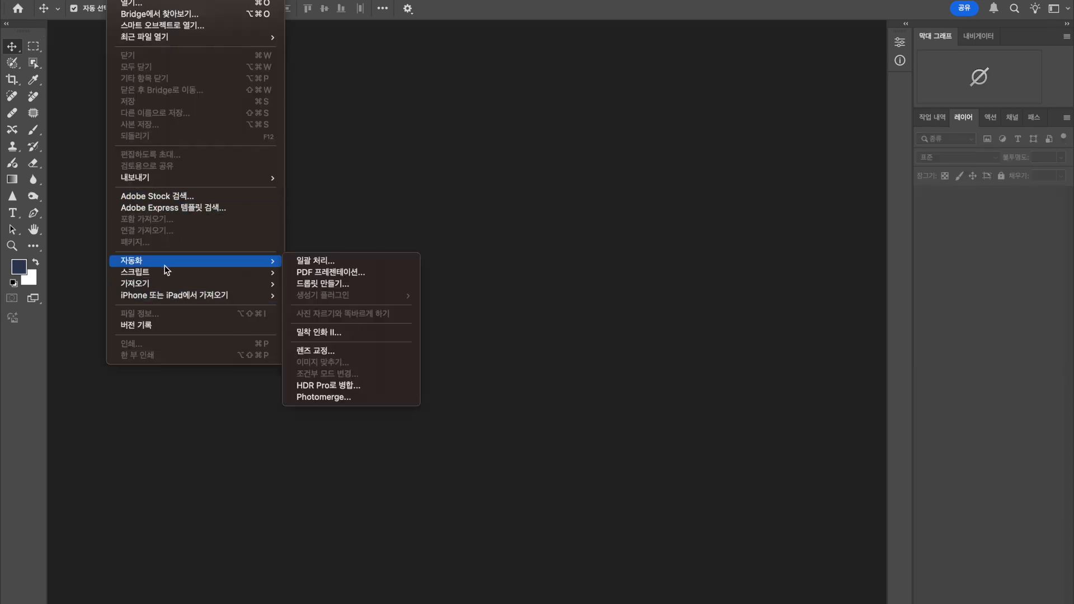
left_click(336, 398)
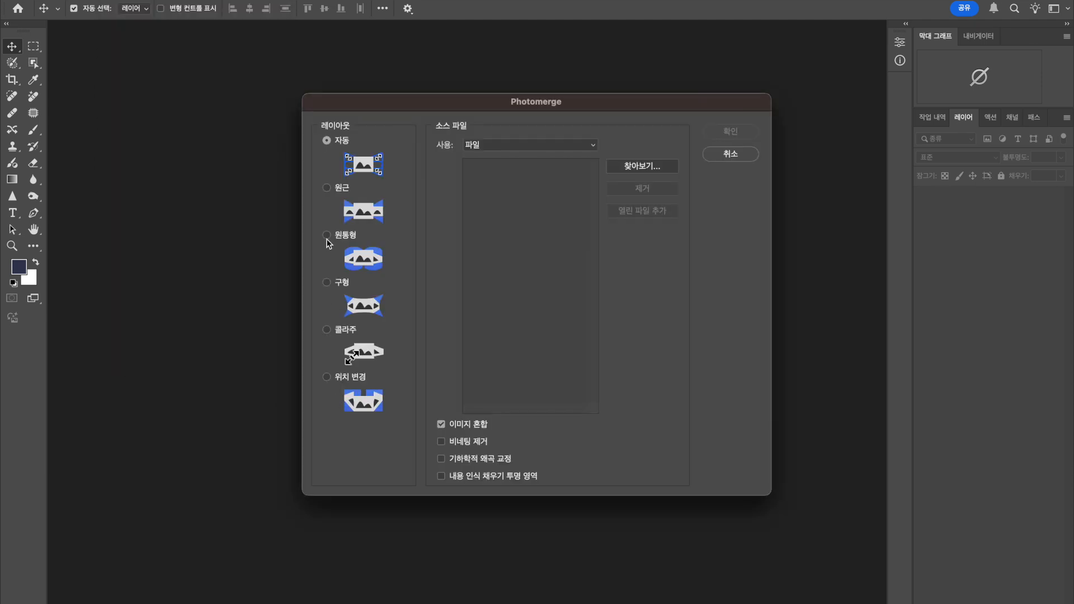
left_click(326, 235)
left_click(659, 173)
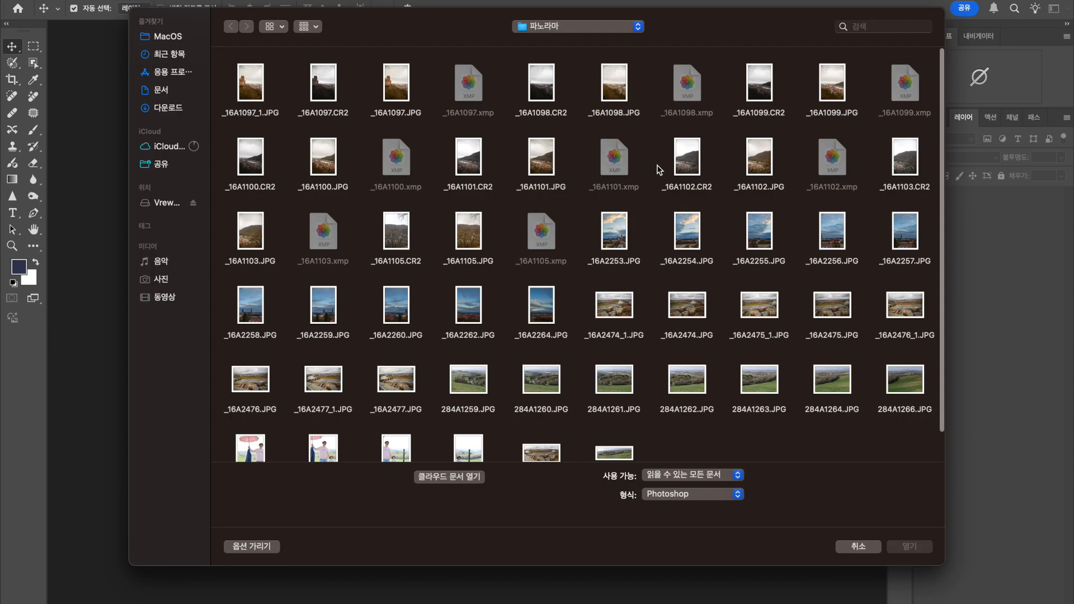
left_click_drag(612, 217, 898, 234)
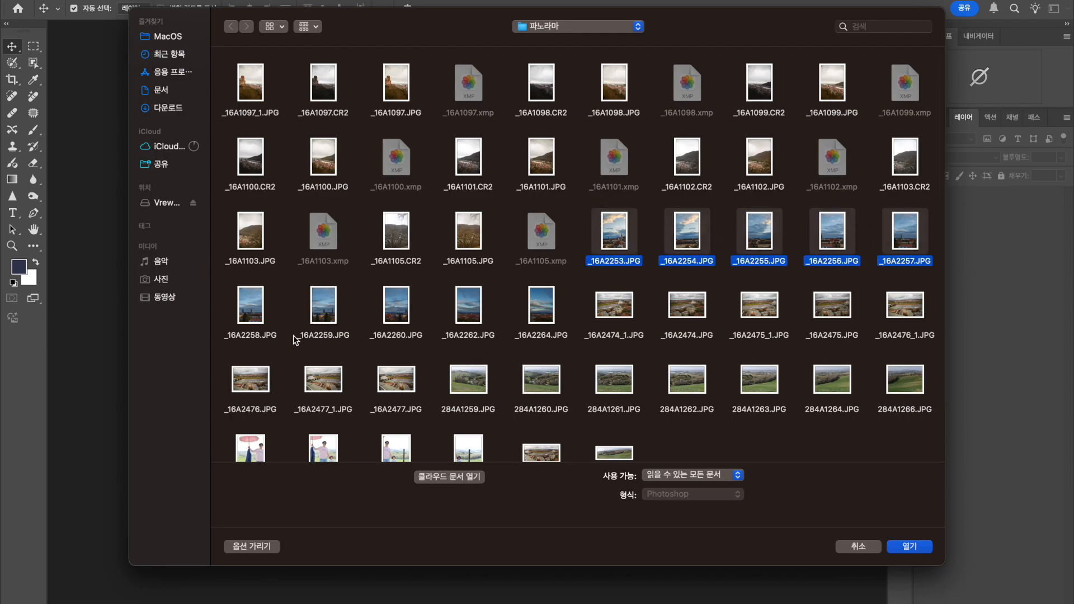
left_click_drag(220, 283, 568, 340)
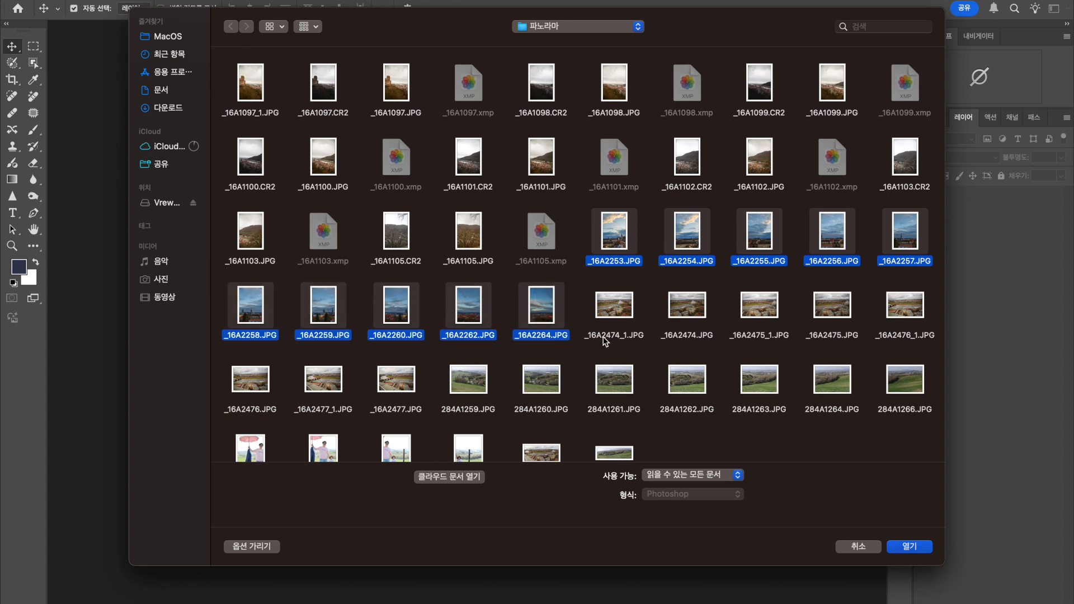
left_click(915, 551)
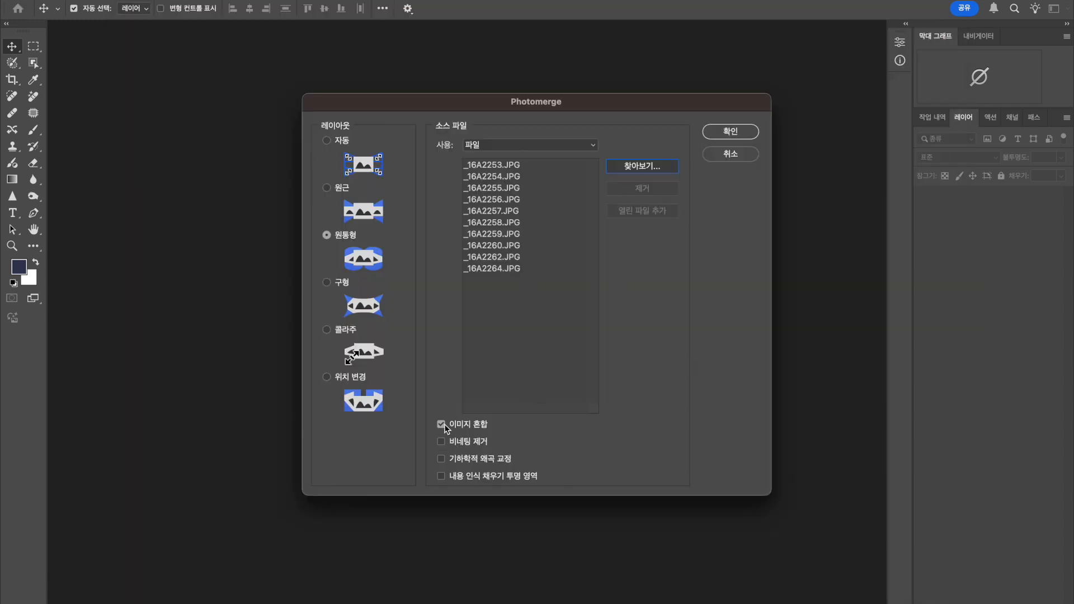
Enable vignette removal, geometric distortion correction and content-aware fill of transparent areas, and merge the ten photos.
left_click(441, 459)
left_click(442, 477)
left_click(731, 134)
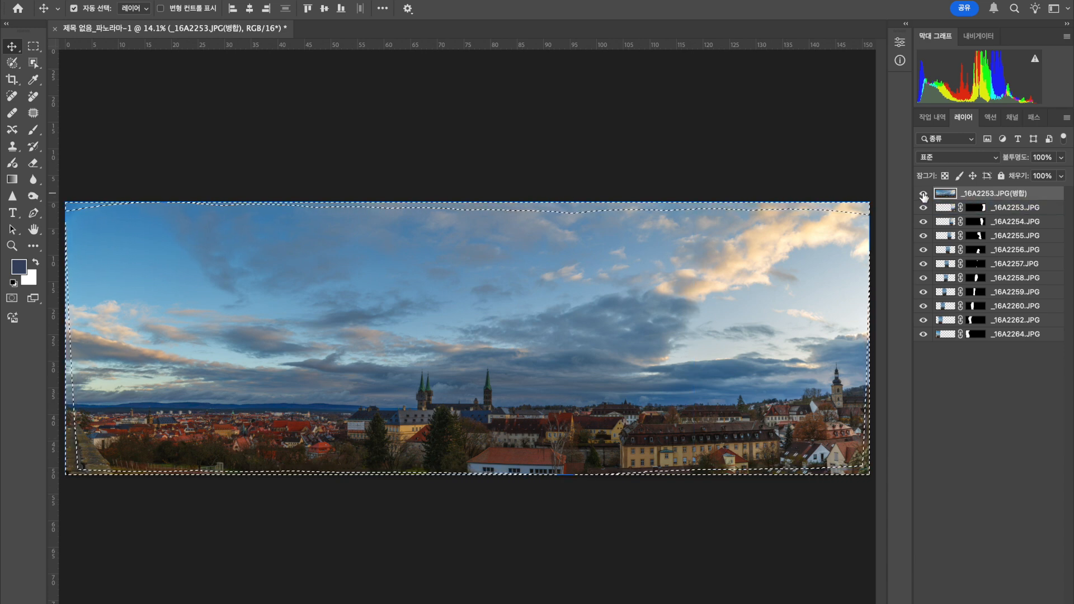
Toggle the merged layer's visibility to compare the cylindrical panorama's filled edges with its original photo area.
left_click(924, 194)
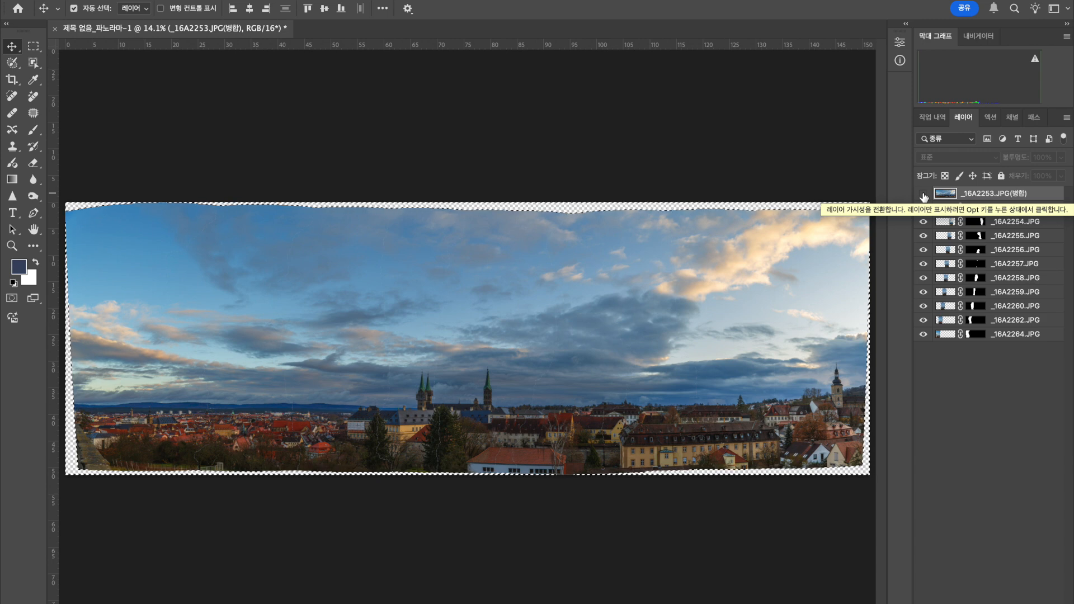
left_click(923, 193)
left_click(923, 193)
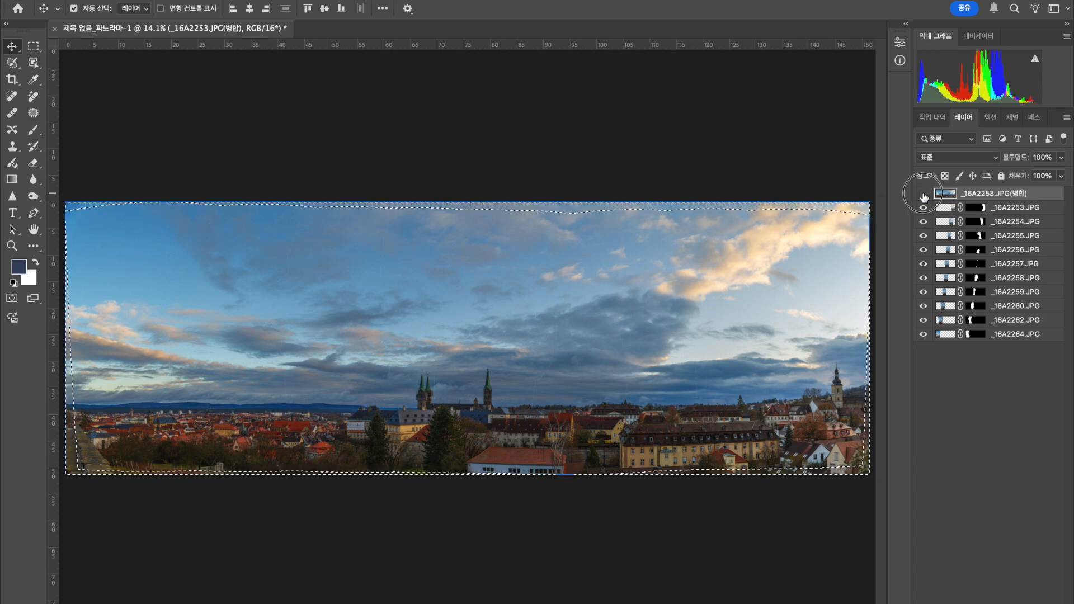
left_click(924, 193)
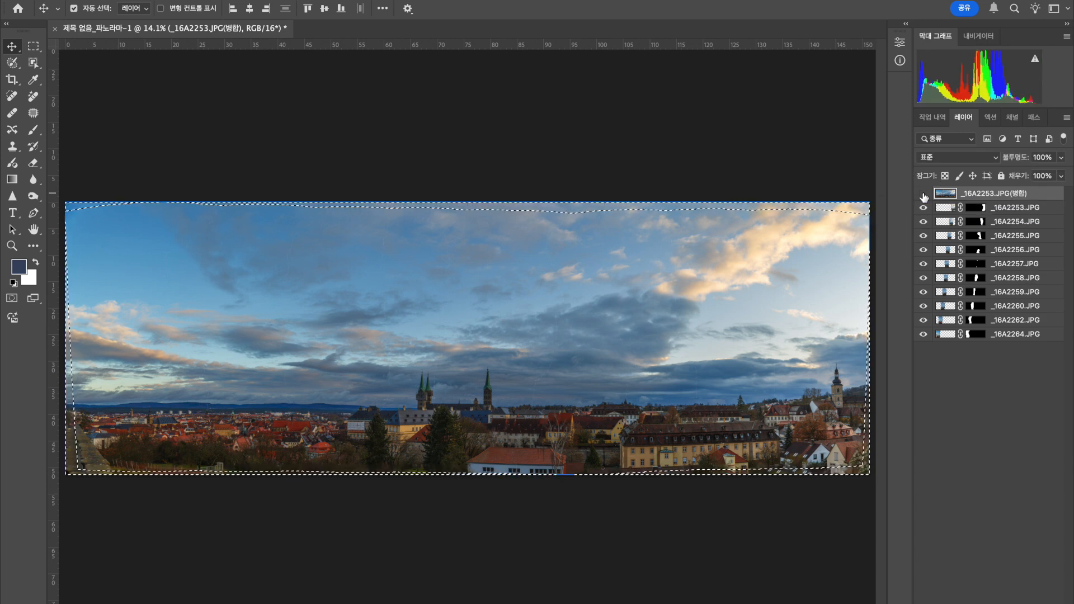
Toggle the merged layer's visibility to inspect the content-aware fill along the panorama's lower-right corner and edges.
left_click(924, 194)
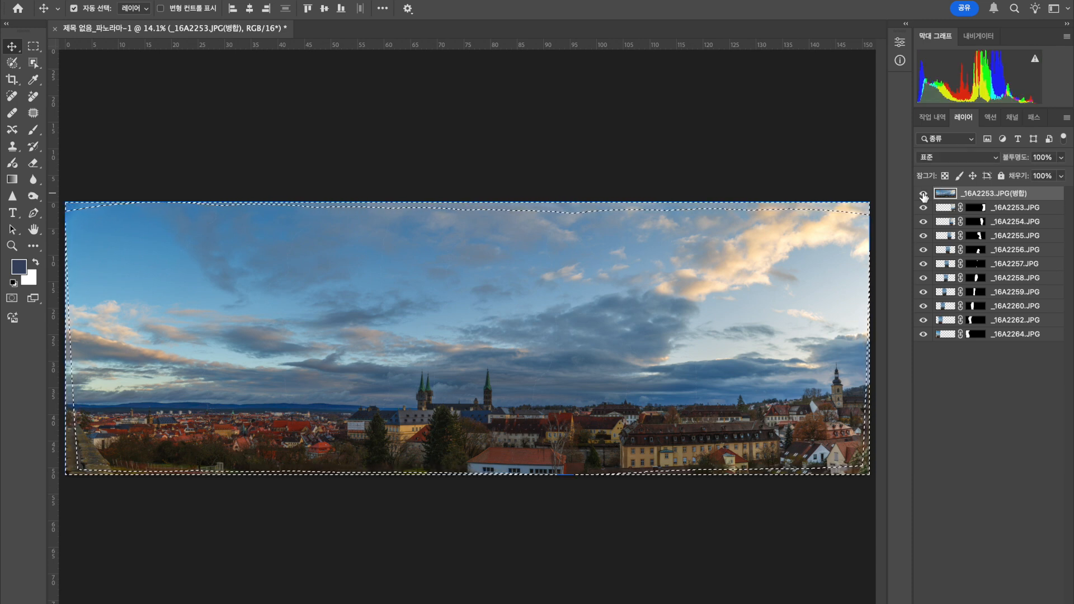
key("ctrl+0")
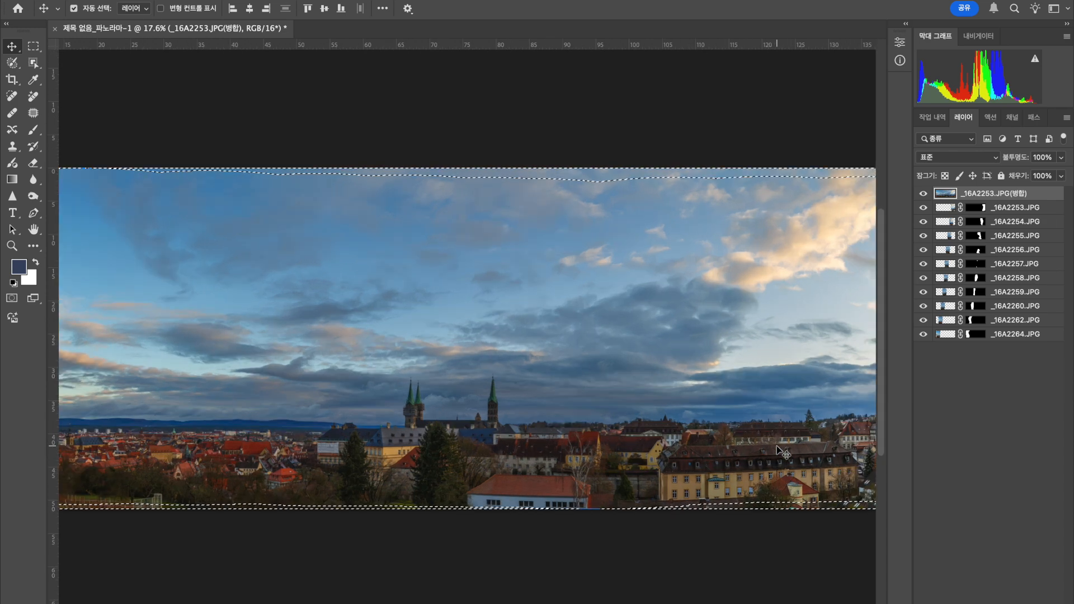
scroll(777, 446, "up", 1)
scroll(777, 447, "right", 10)
scroll(777, 446, "down", 2)
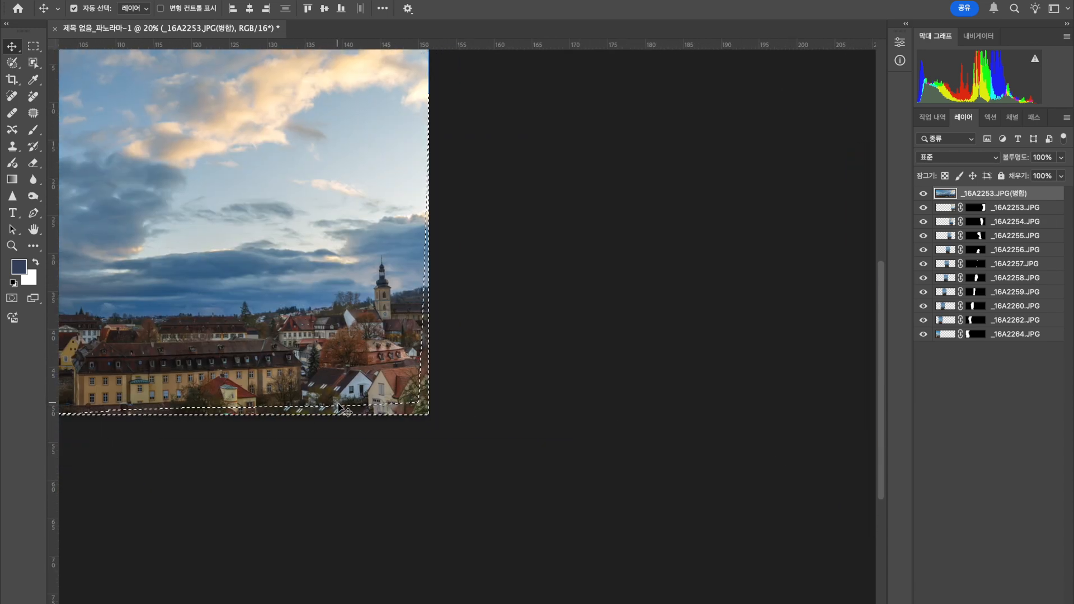
left_click(924, 193)
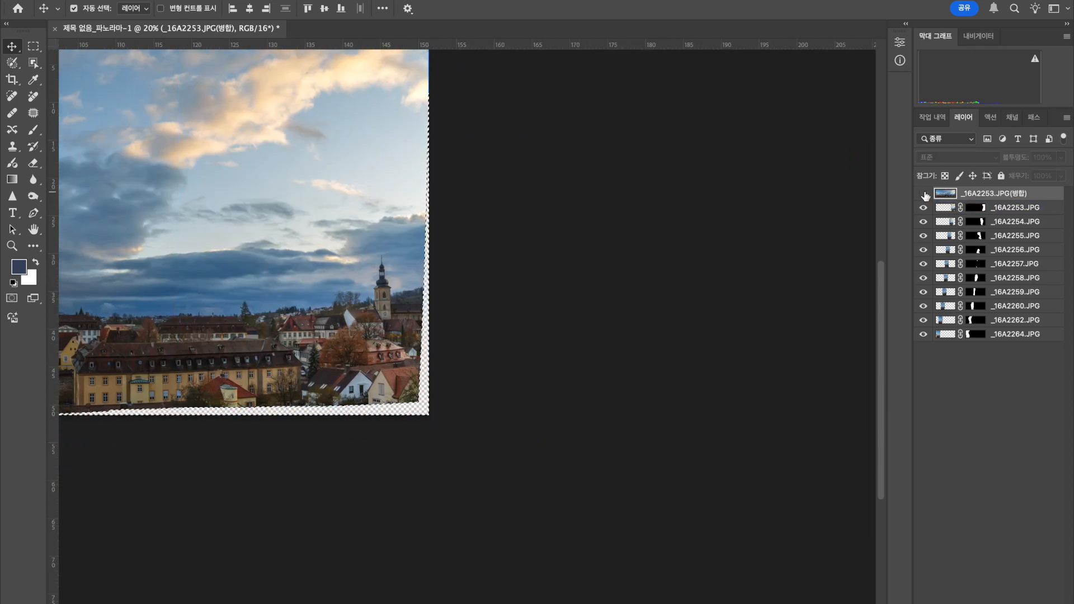
left_click(923, 194)
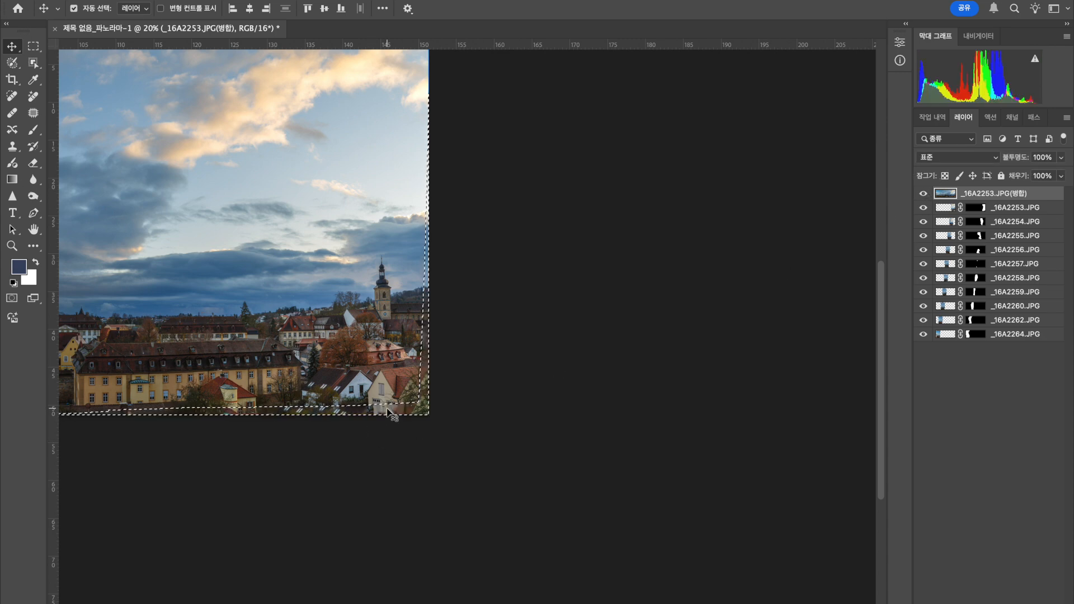
scroll(386, 412, "up", 2)
scroll(386, 412, "left", 3)
scroll(386, 413, "down", 2)
scroll(386, 412, "down", 1)
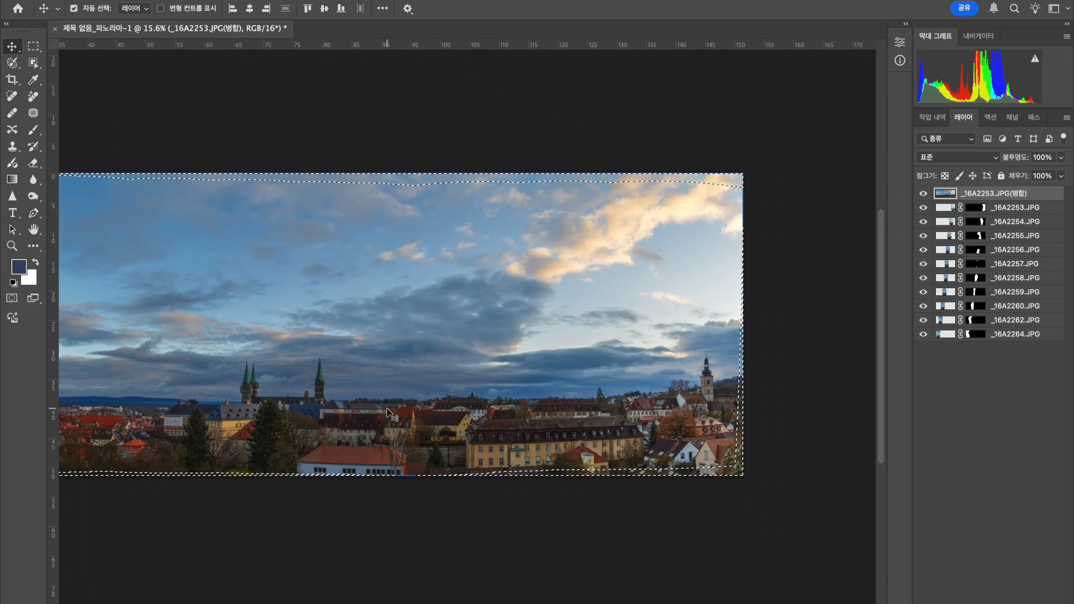
scroll(387, 413, "up", 1)
scroll(387, 412, "down", 1)
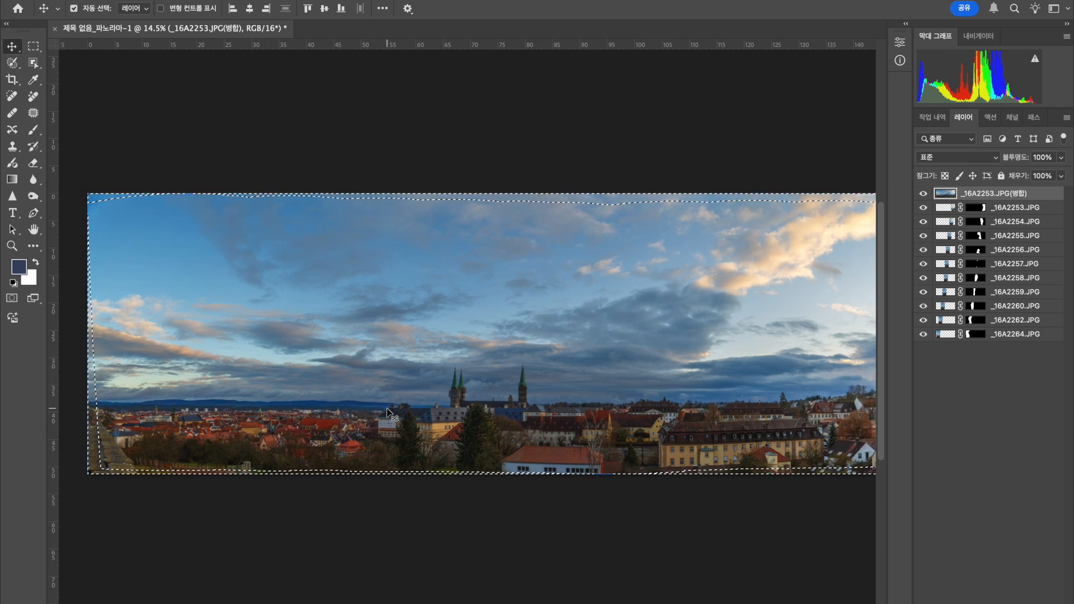
Extend the crop frame below the panorama and pull its lower edge back flush with the photo's bottom edge.
key("c")
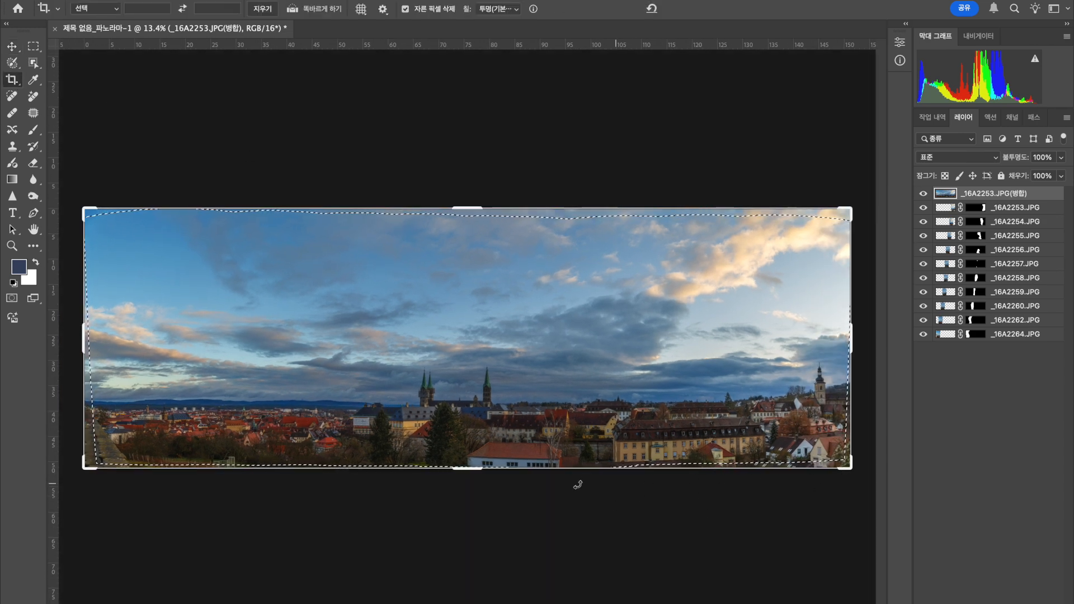
left_click_drag(457, 470, 472, 473)
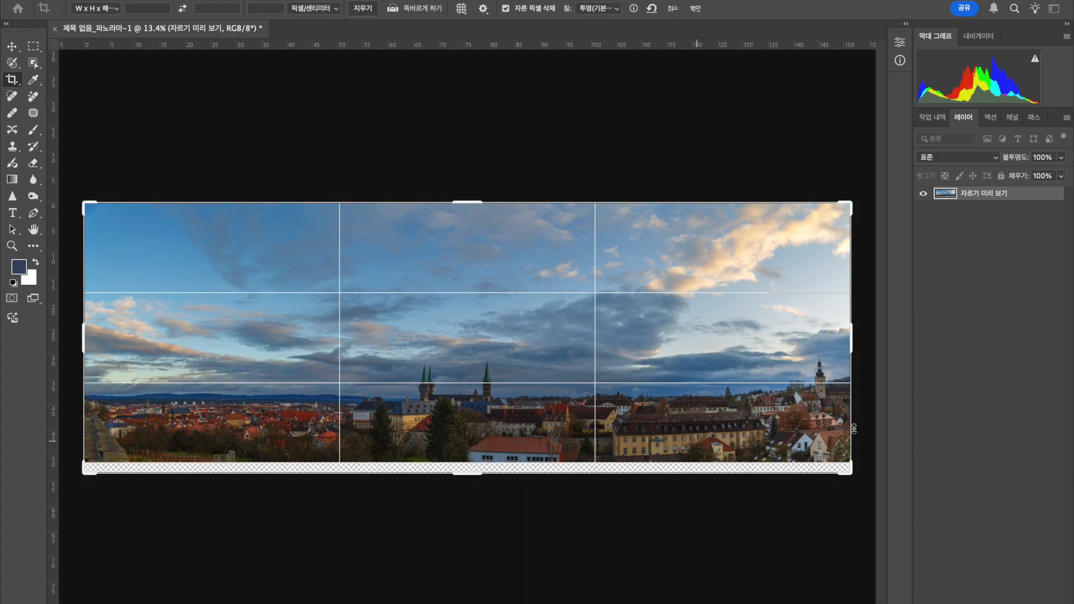
scroll(853, 429, "up", 3)
scroll(854, 429, "up", 2)
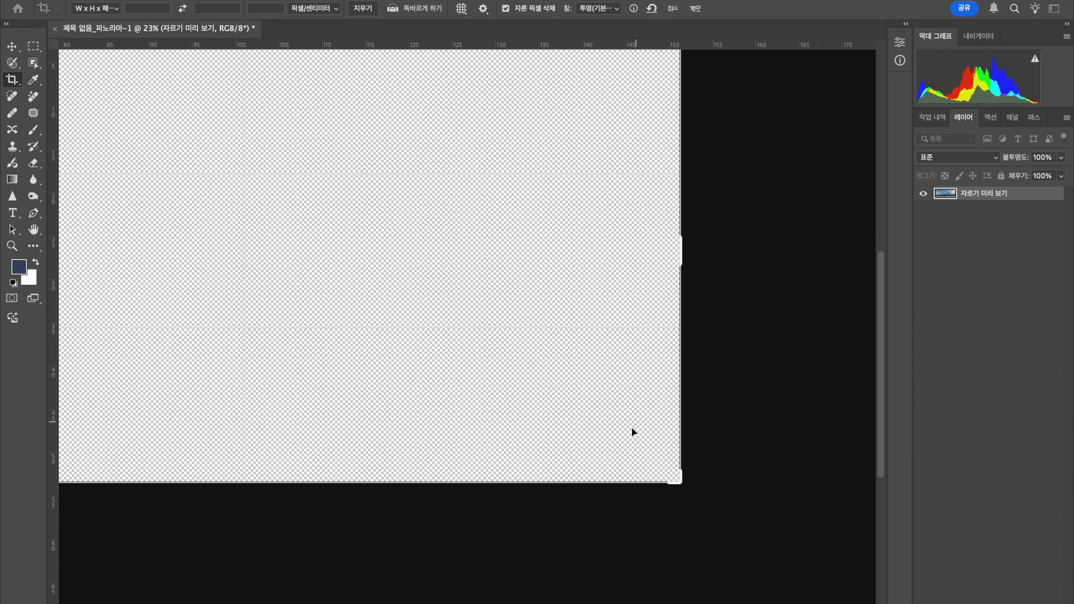
scroll(651, 435, "right", 10)
scroll(650, 435, "down", 2)
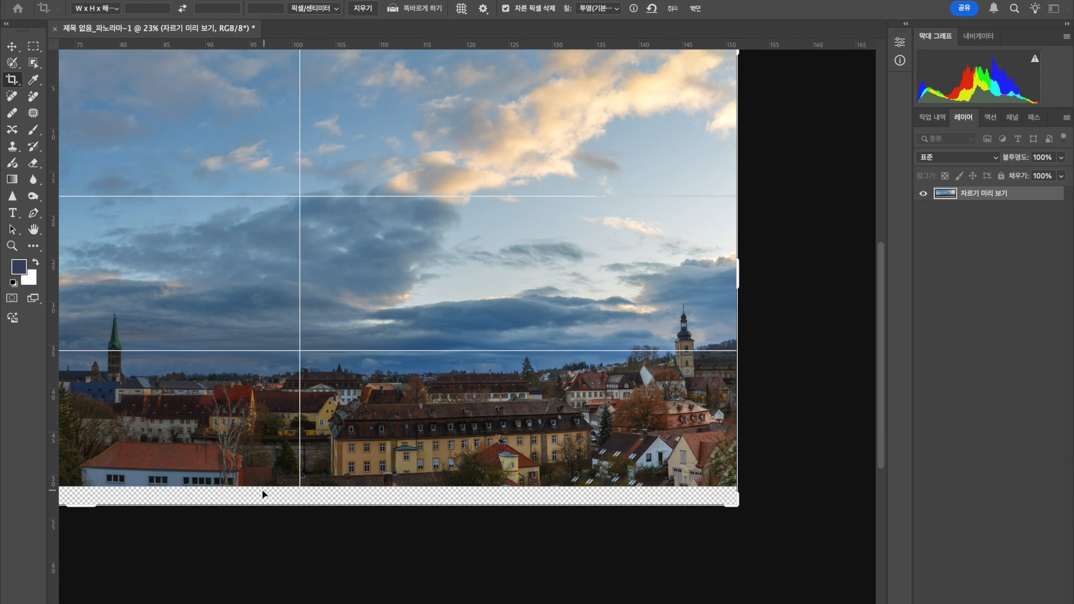
left_click_drag(83, 505, 83, 497)
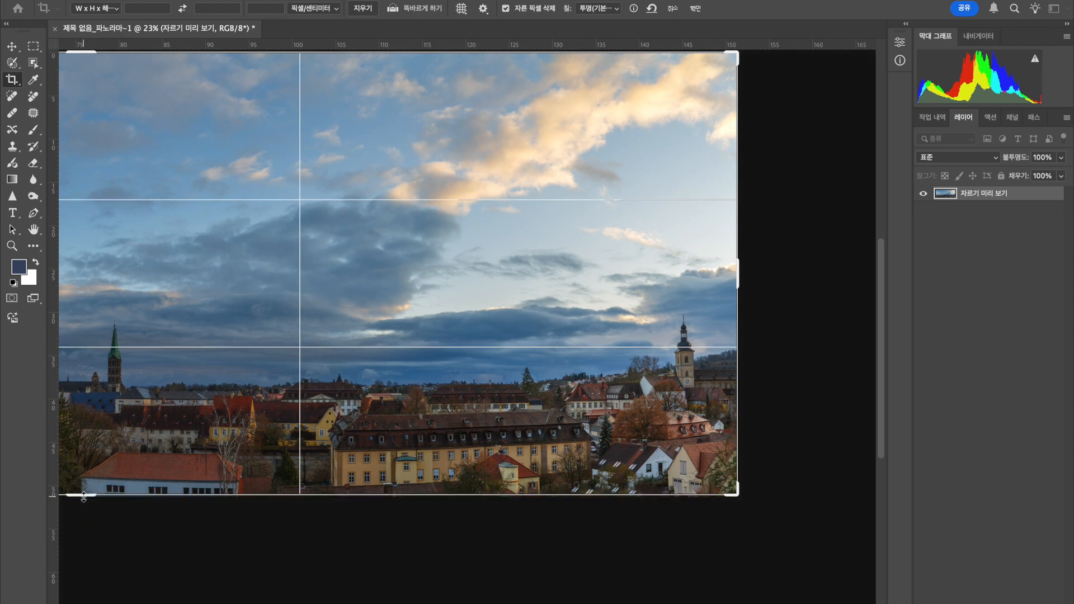
scroll(84, 497, "left", 15)
scroll(466, 435, "down", 3)
scroll(469, 437, "right", 10)
scroll(469, 438, "down", 2)
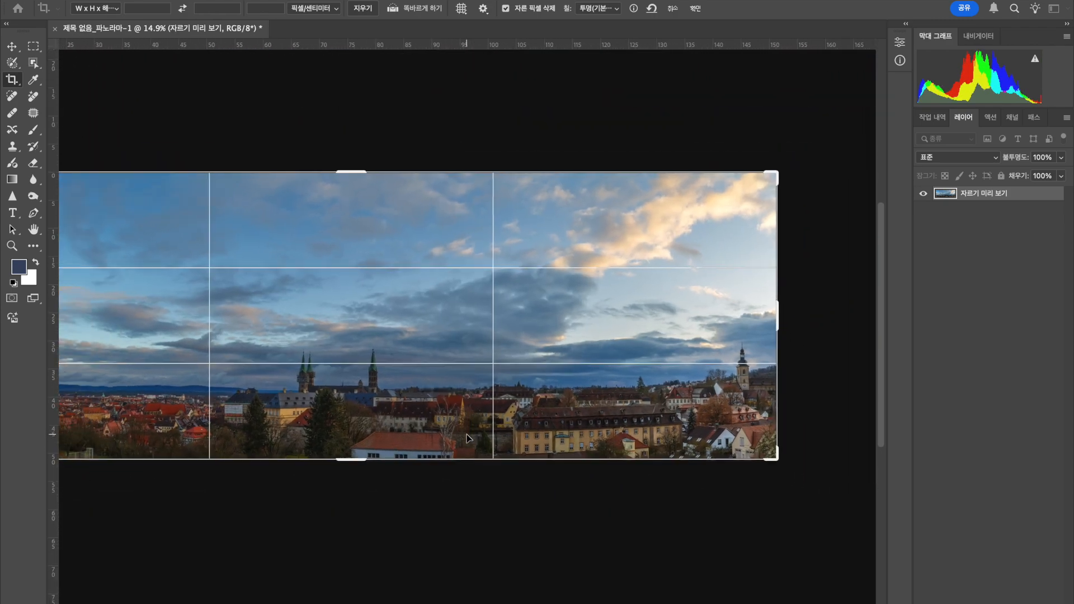
scroll(469, 438, "down", 1)
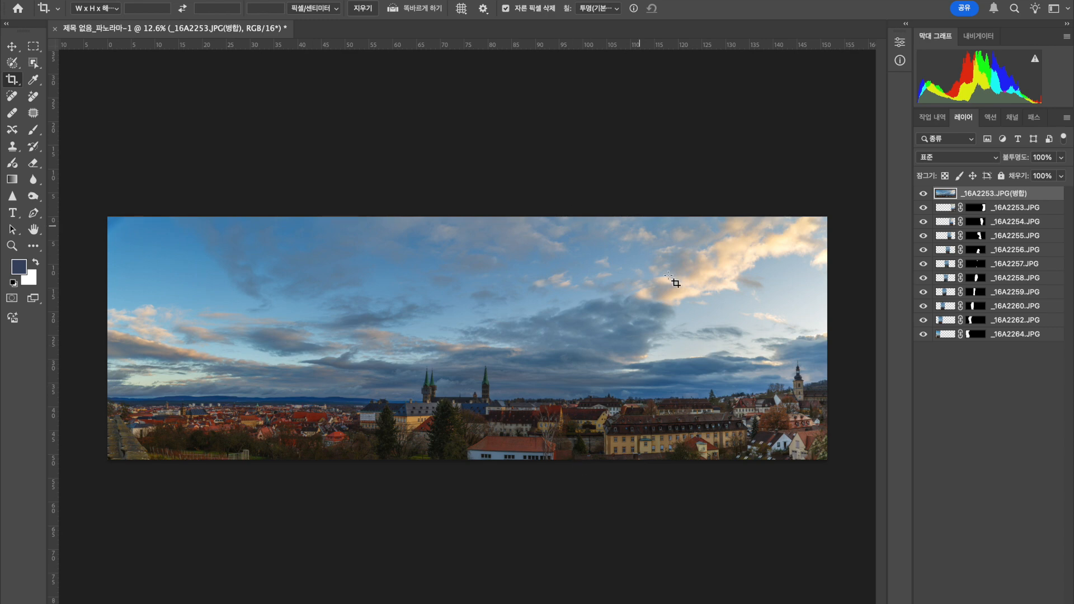
Isolate the _16A2264.JPG layer and temporarily show _16A2262.JPG, _16A2260.JPG and _16A2259.JPG to examine how the masked photos join.
left_click(923, 193)
left_click_drag(924, 213, 924, 323)
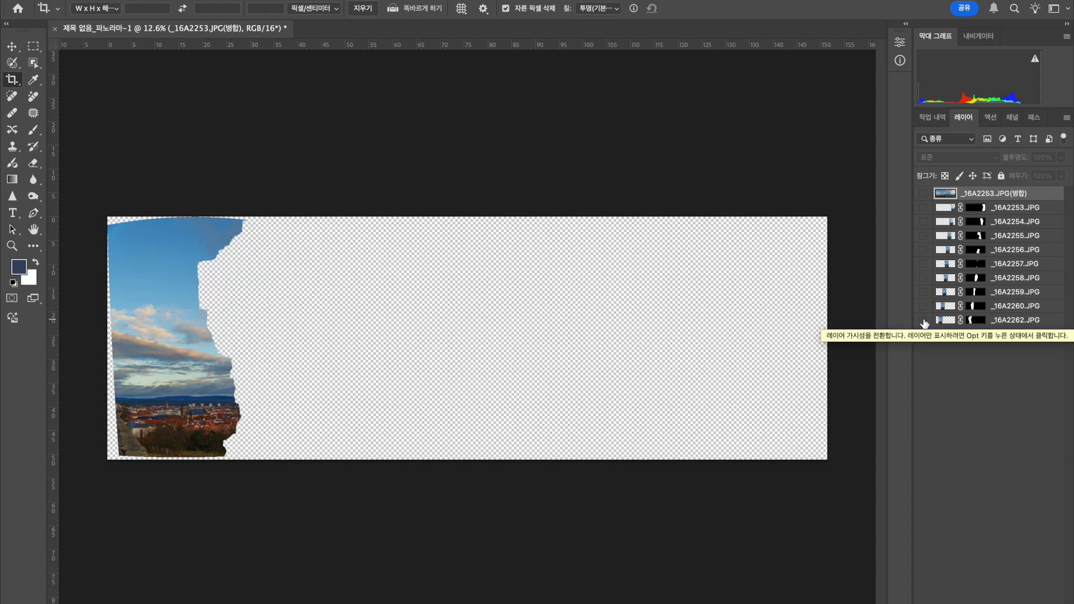
left_click(923, 321)
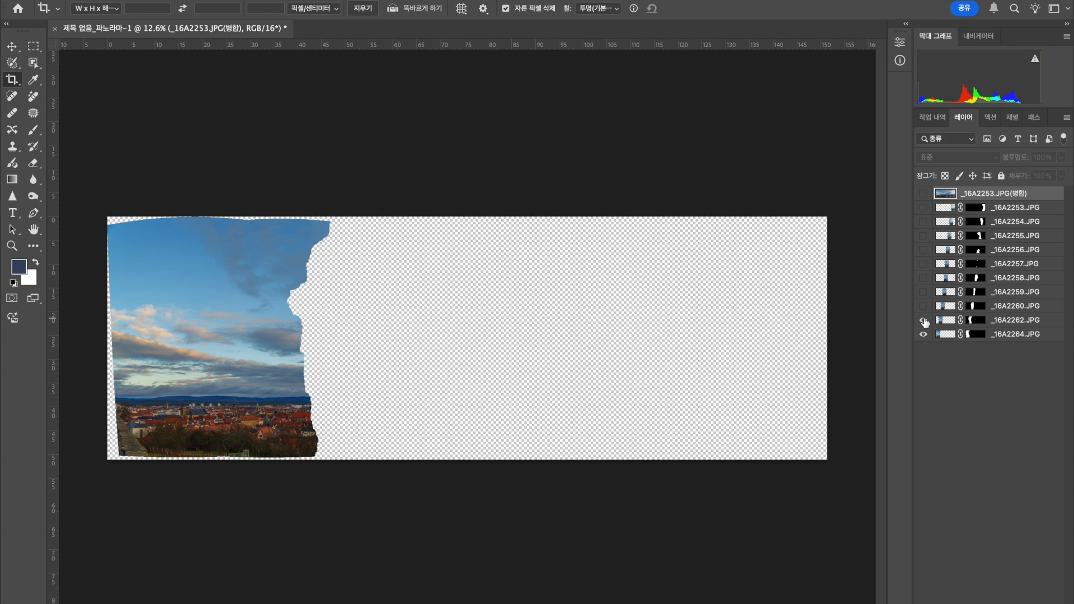
left_click(924, 306)
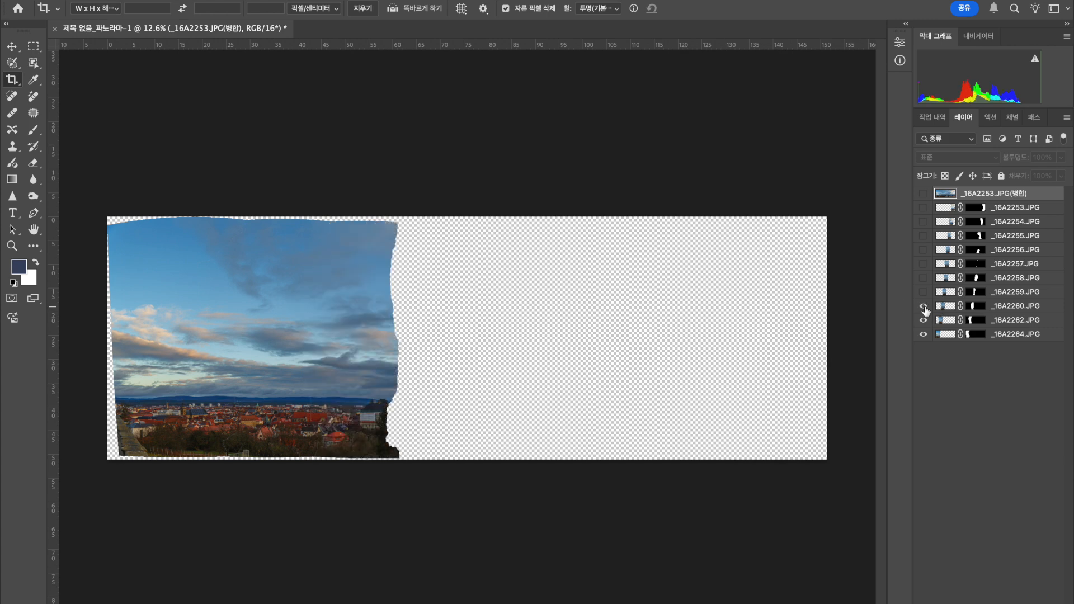
left_click(924, 292)
left_click(923, 292)
left_click(924, 306)
left_click(924, 320)
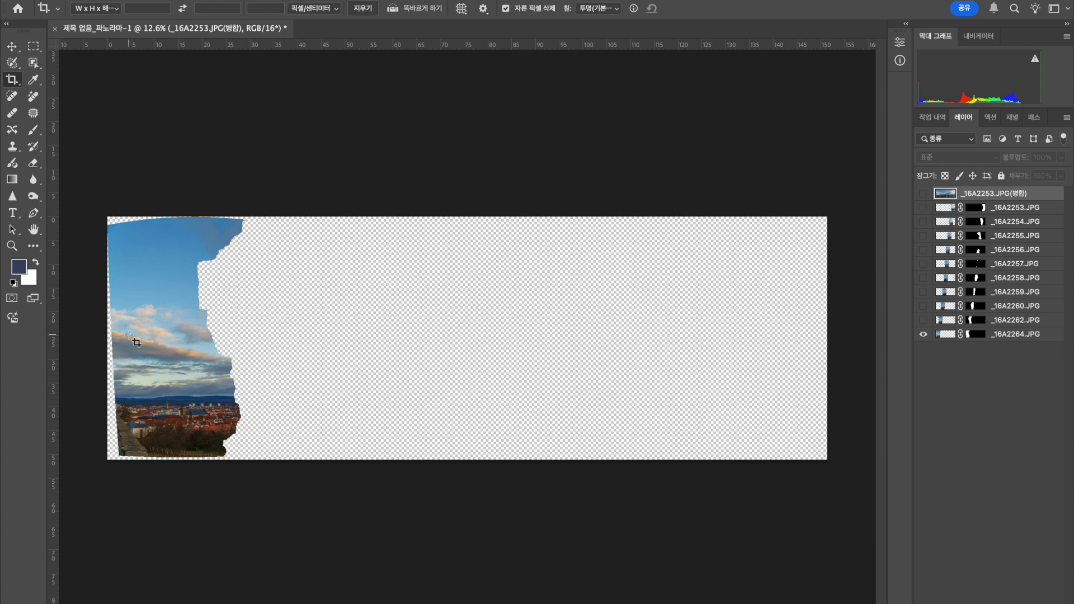
Show the layers one by one from _16A2262.JPG up to the merged layer to examine how the panorama is assembled.
left_click(924, 319)
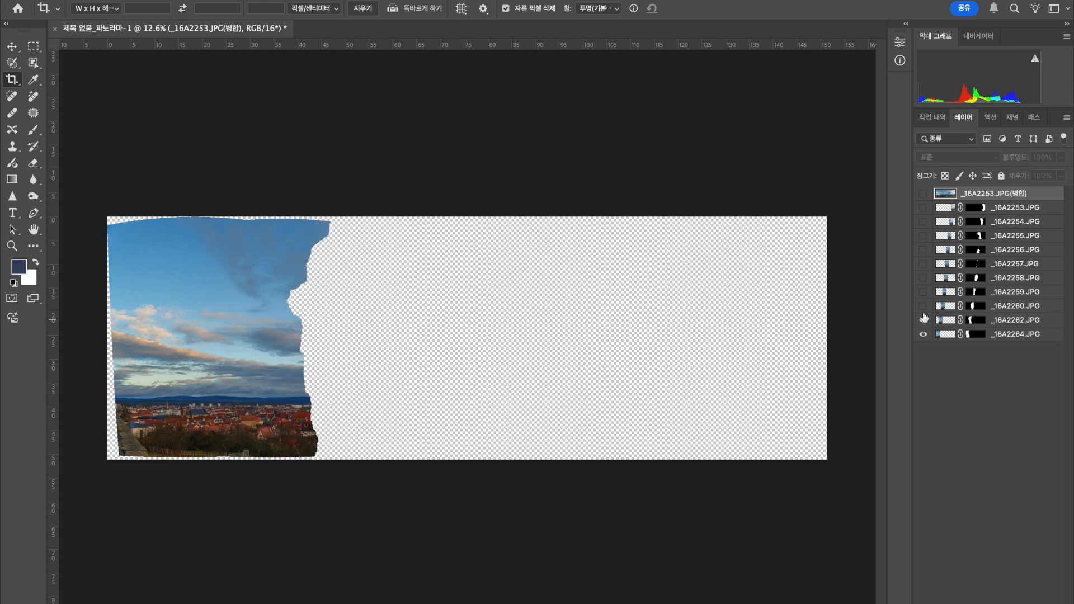
left_click(924, 306)
left_click(923, 292)
left_click(923, 277)
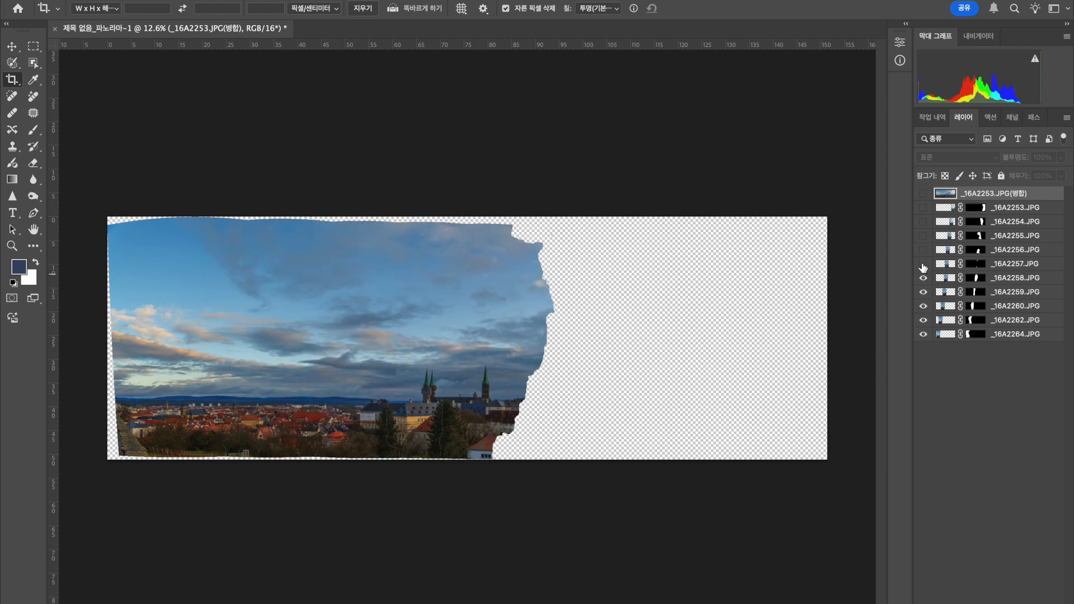
left_click(923, 263)
left_click(924, 250)
left_click(923, 235)
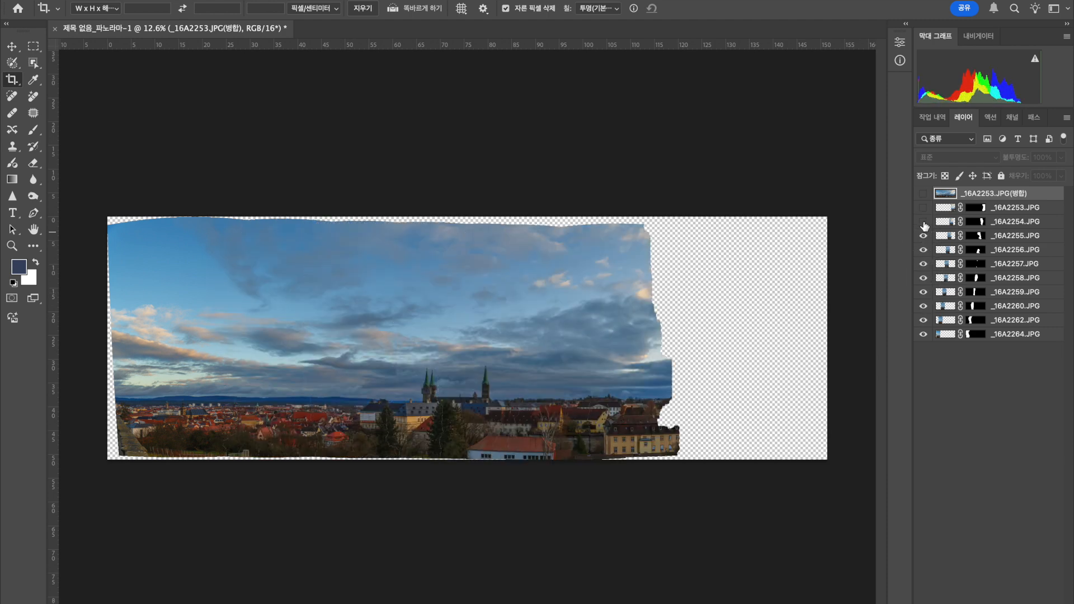
left_click(923, 221)
left_click(923, 207)
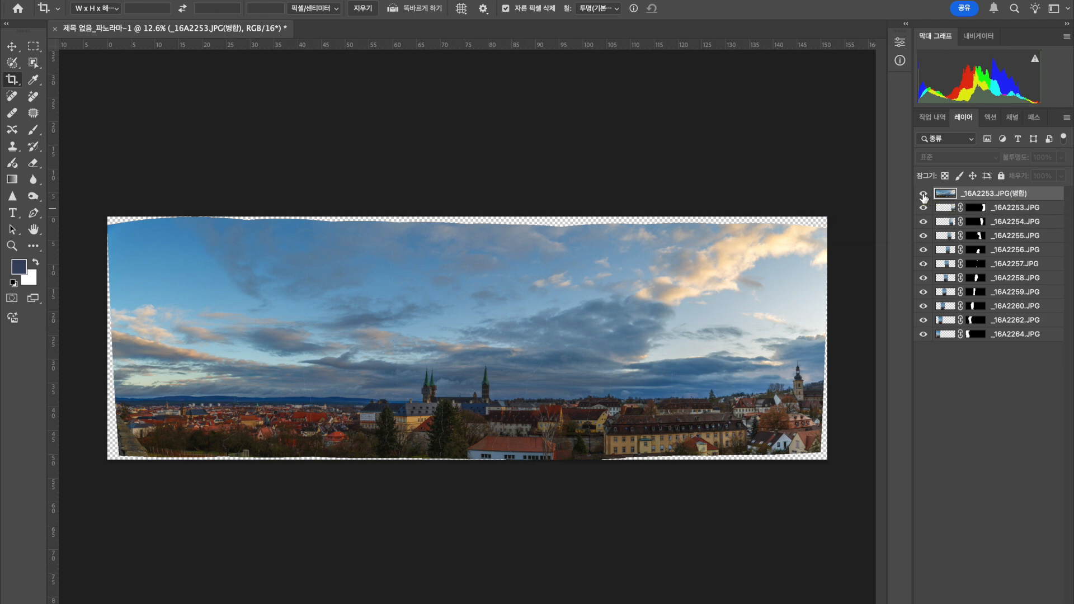
left_click(923, 193)
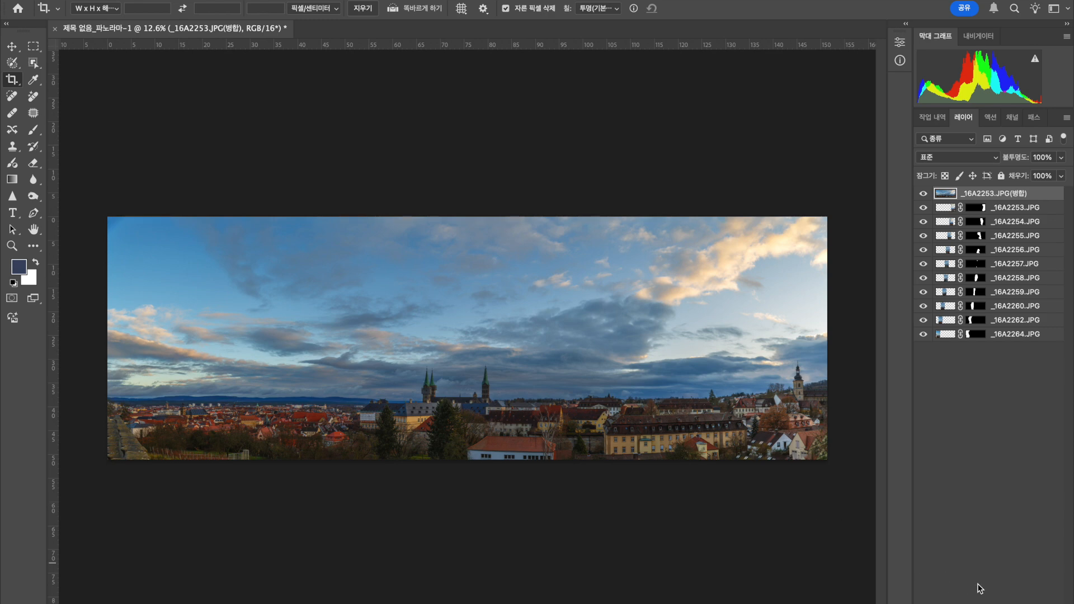
Add a Brightness/Contrast adjustment layer above the merged panorama with brightness set to 29.
left_click(995, 603)
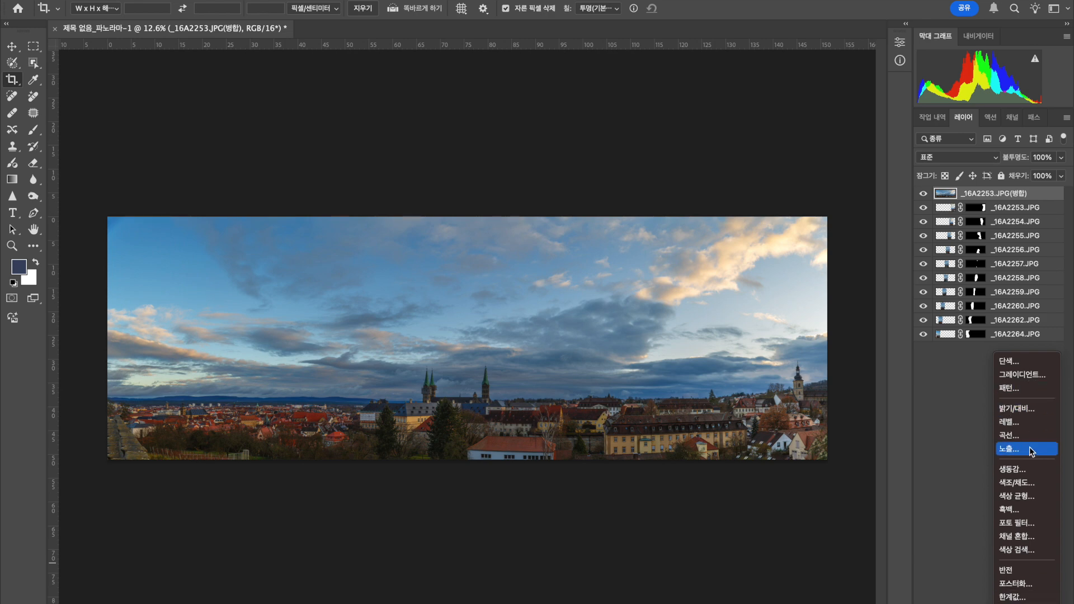
left_click(1024, 411)
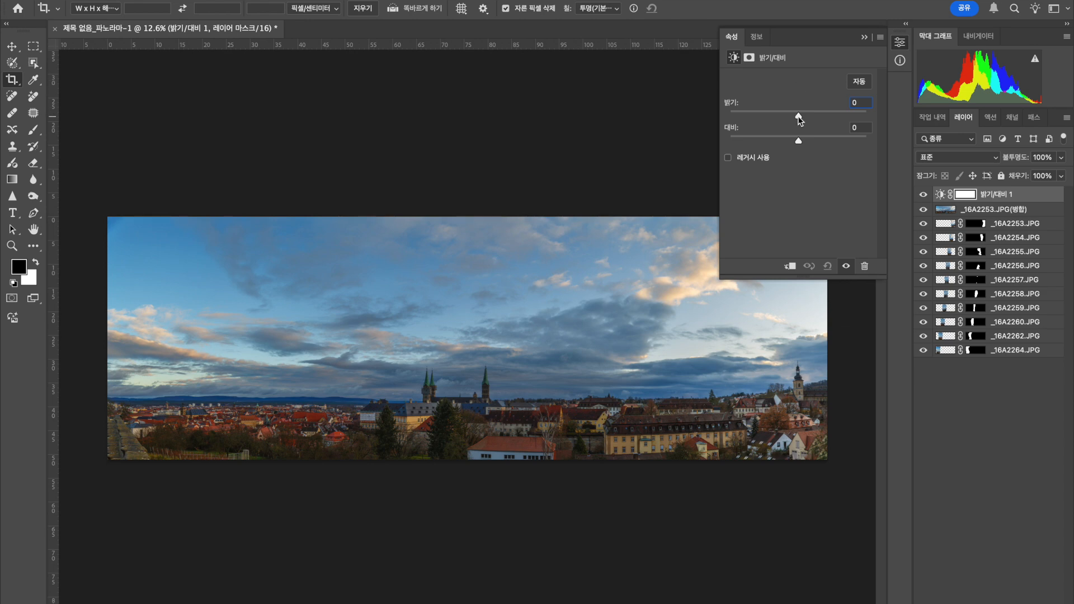
left_click_drag(799, 116, 811, 119)
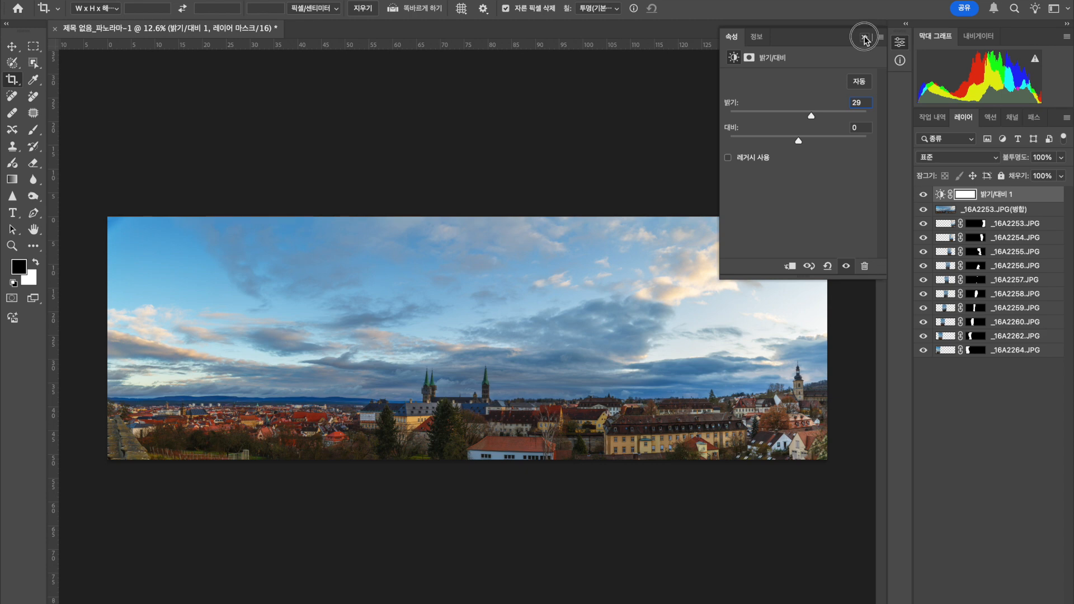
left_click(865, 38)
Add a Hue/Saturation adjustment layer, try a master hue of -17 and reset the hue to 0.
left_click(995, 603)
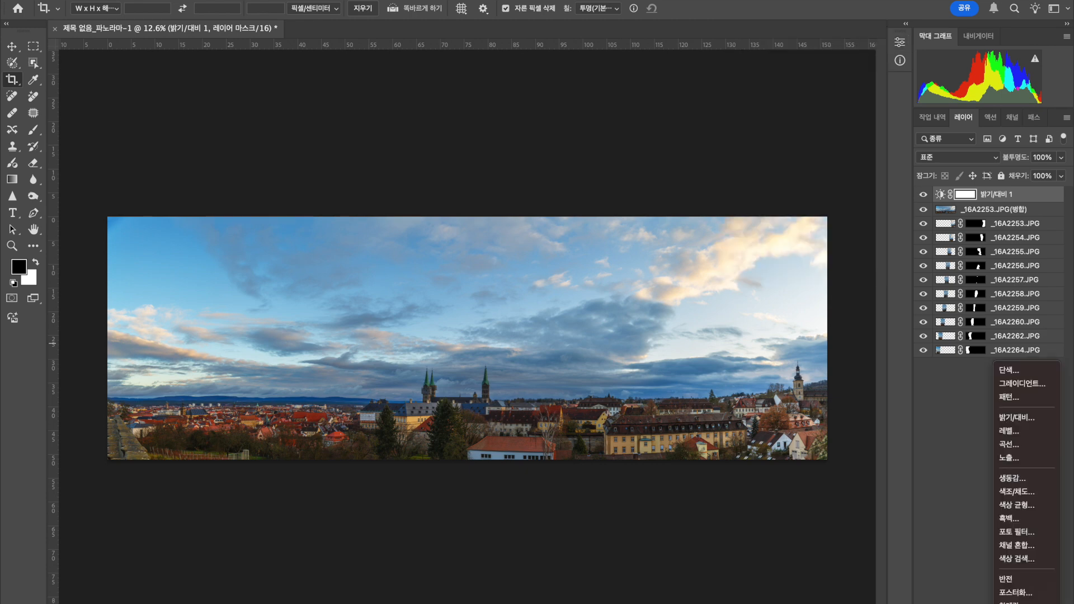
left_click(1029, 492)
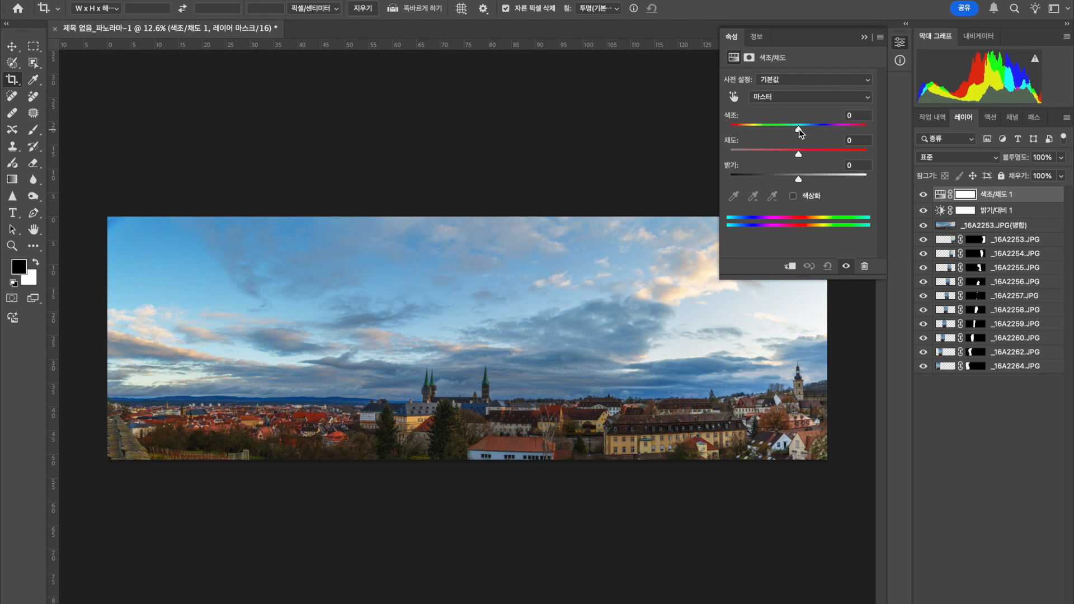
left_click_drag(799, 129, 786, 130)
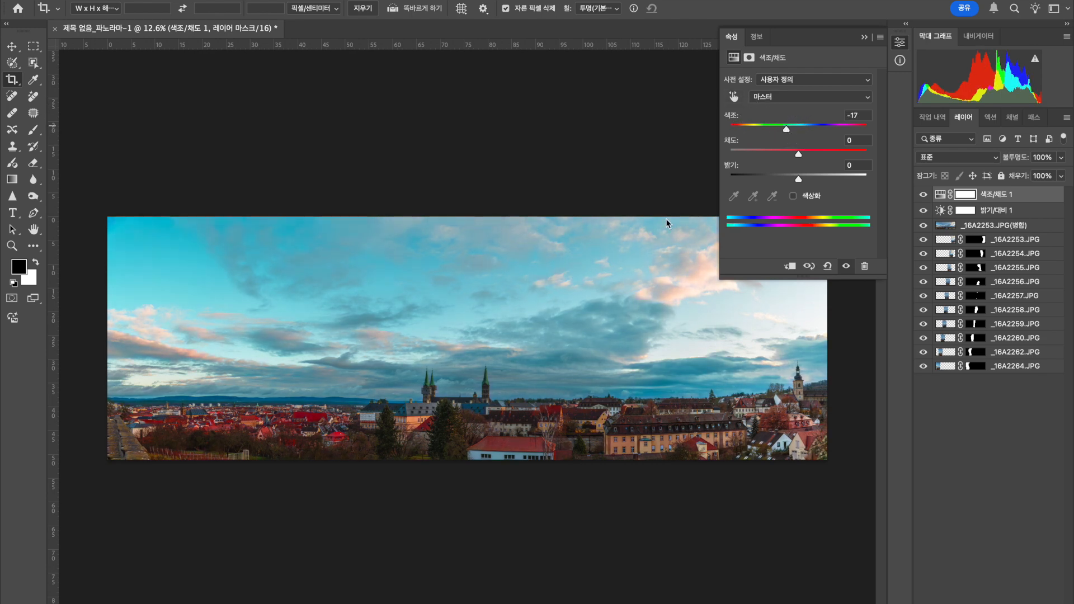
double_click(788, 130)
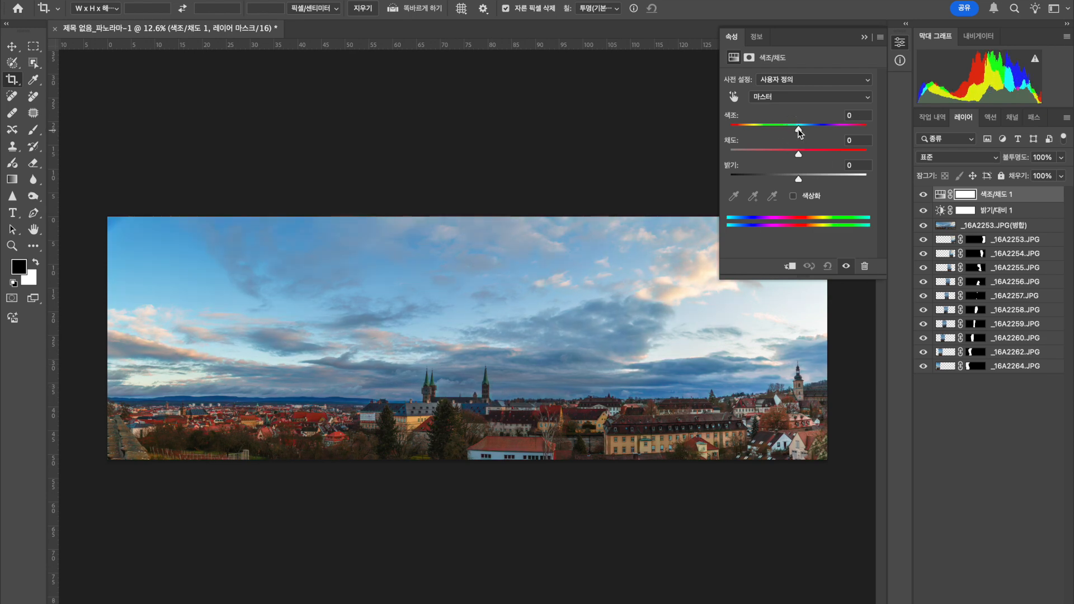
Set the hue of the Blues range to -8 in the Hue/Saturation adjustment.
left_click(783, 97)
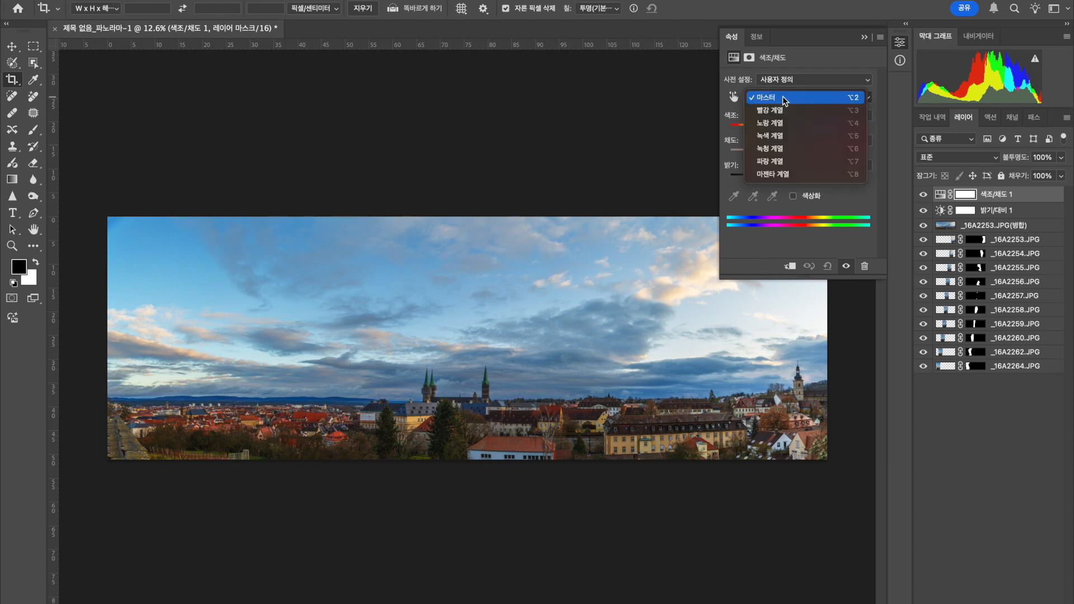
left_click(781, 162)
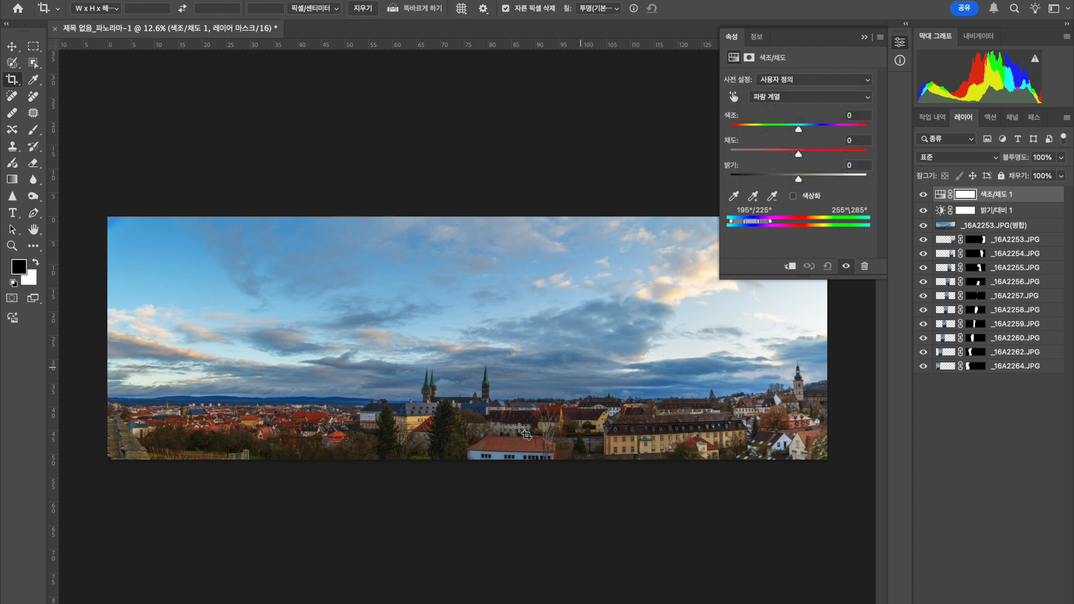
left_click(799, 130)
left_click_drag(799, 130, 795, 133)
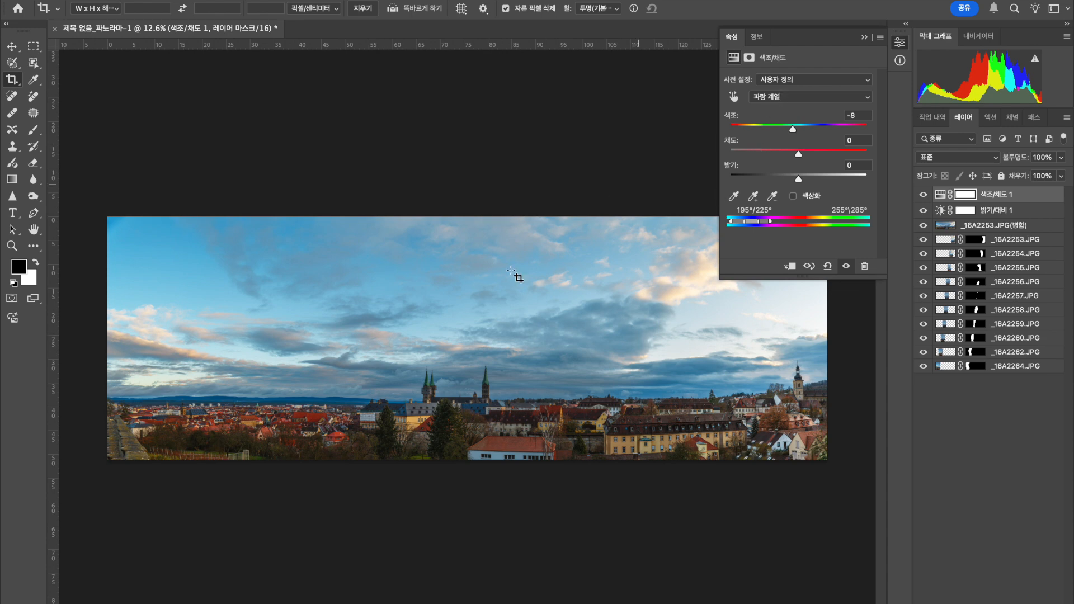
Set the saturation of the Reds range to -29 in the Hue/Saturation adjustment and return to the Master range.
left_click(773, 99)
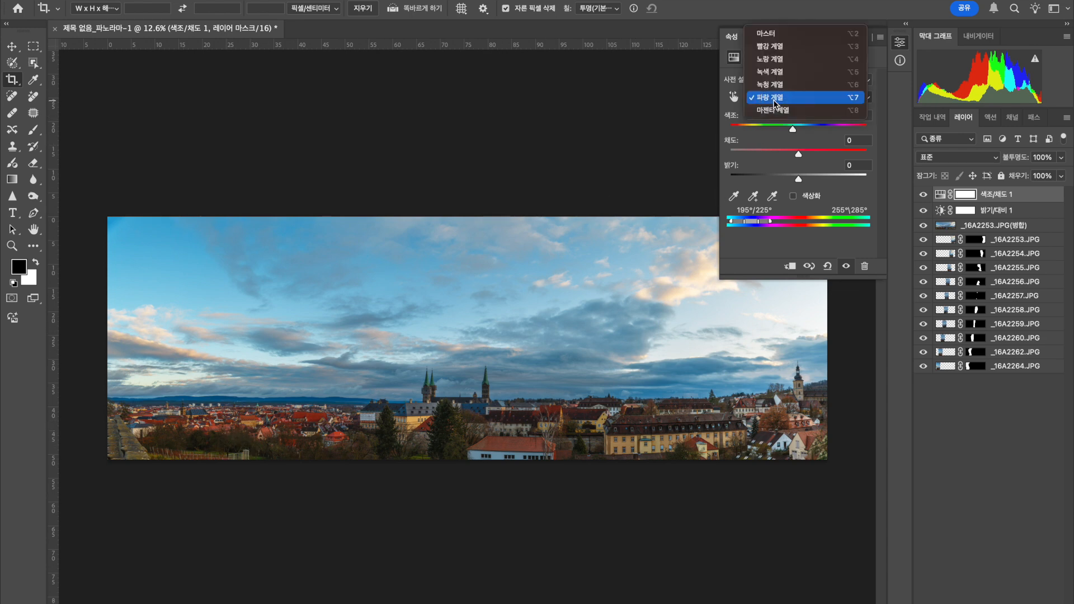
left_click(778, 46)
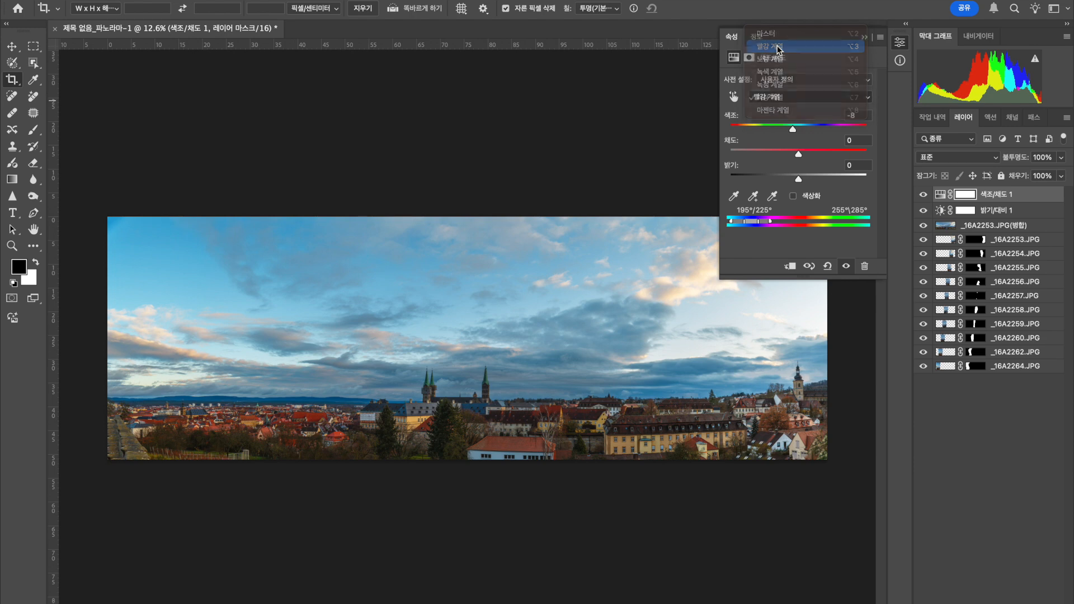
left_click_drag(799, 154, 778, 150)
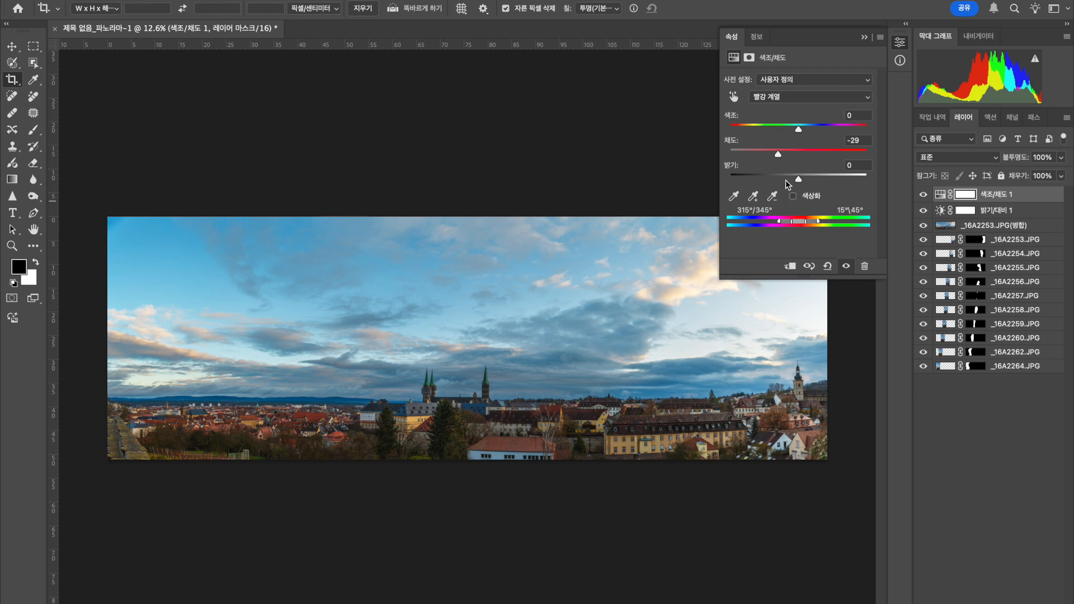
left_click(784, 97)
left_click(783, 88)
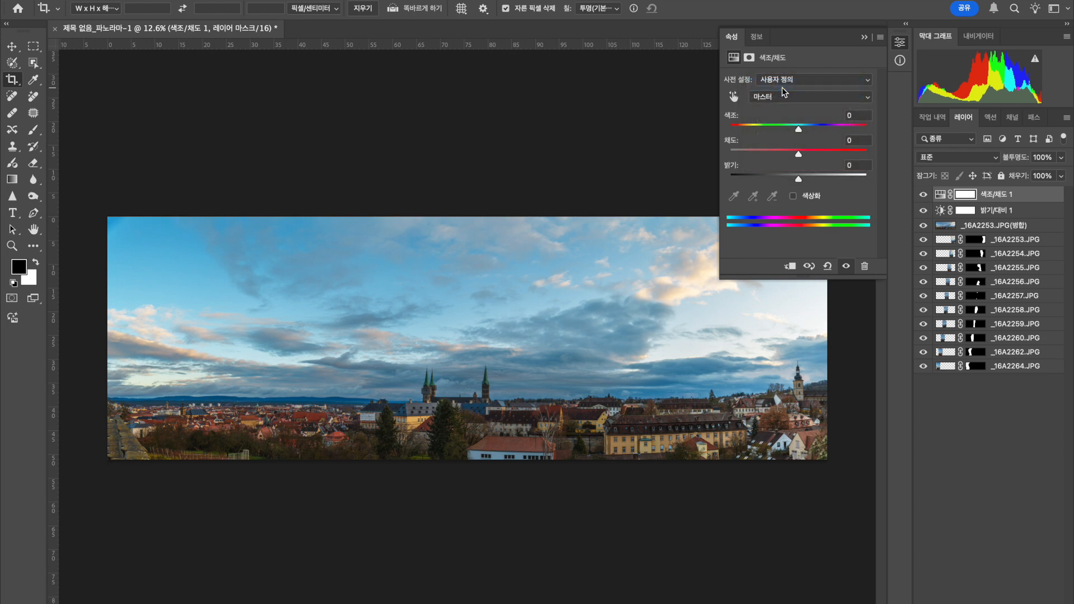
left_click(864, 37)
Add a Vibrance adjustment layer with vibrance +18, try a saturation of +13 and reset the saturation to 0.
left_click(994, 603)
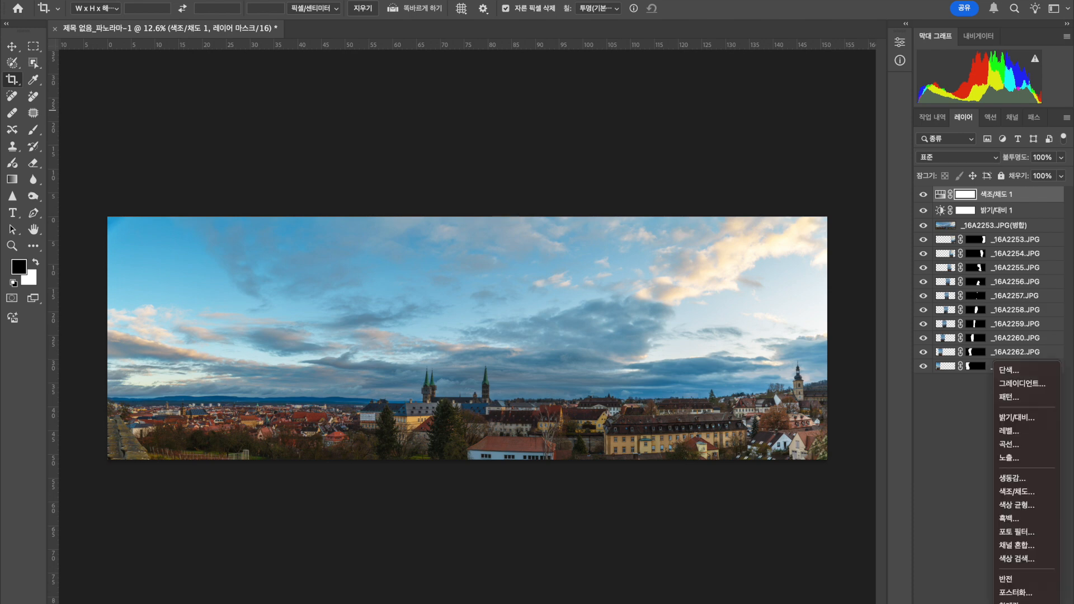
left_click(1017, 479)
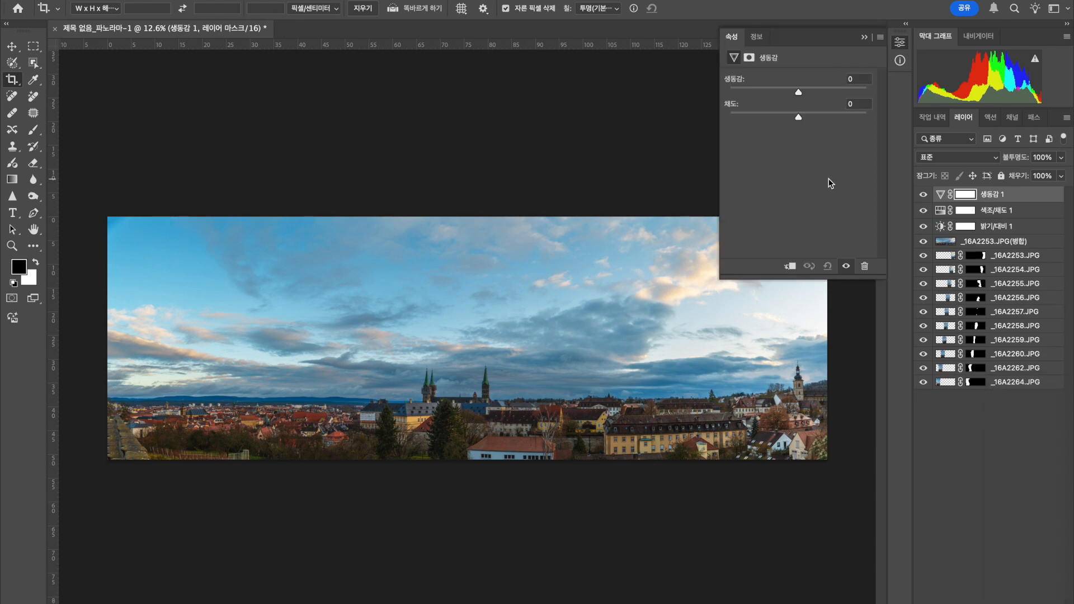
left_click_drag(798, 92, 811, 94)
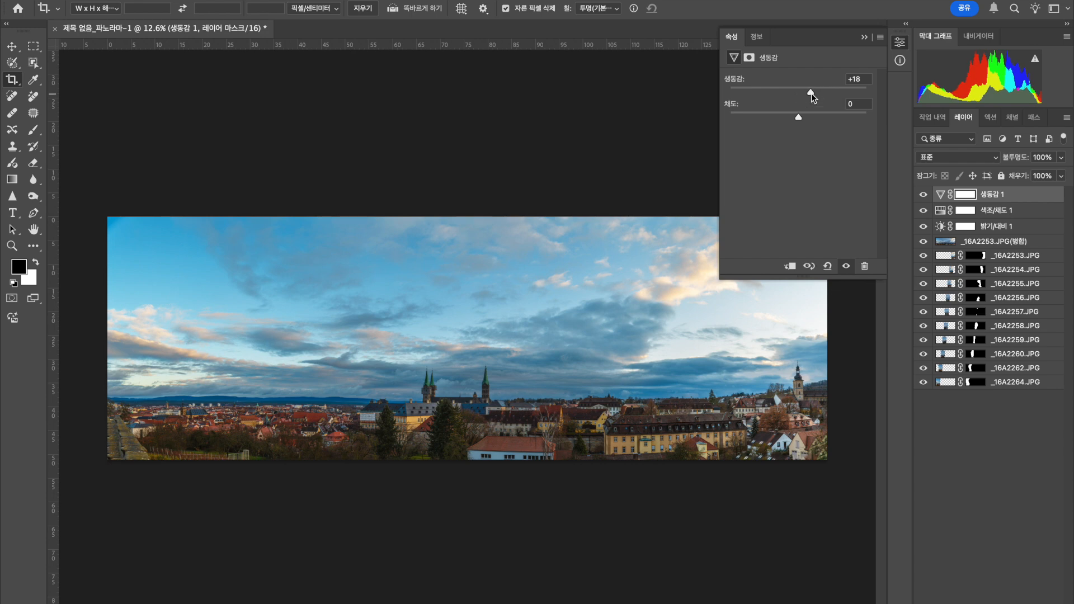
left_click_drag(799, 119, 807, 122)
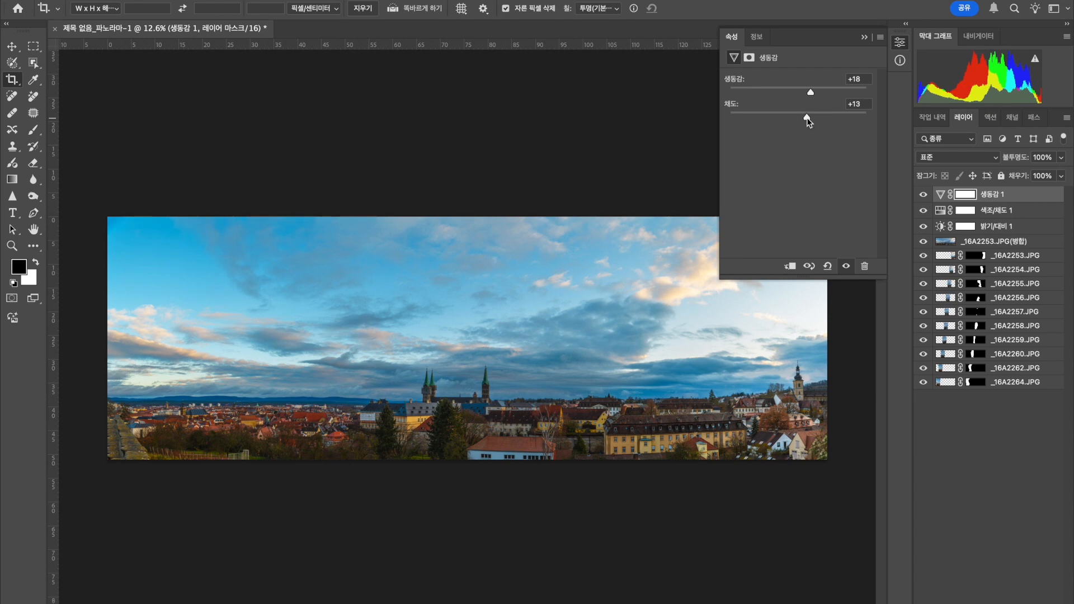
double_click(807, 122)
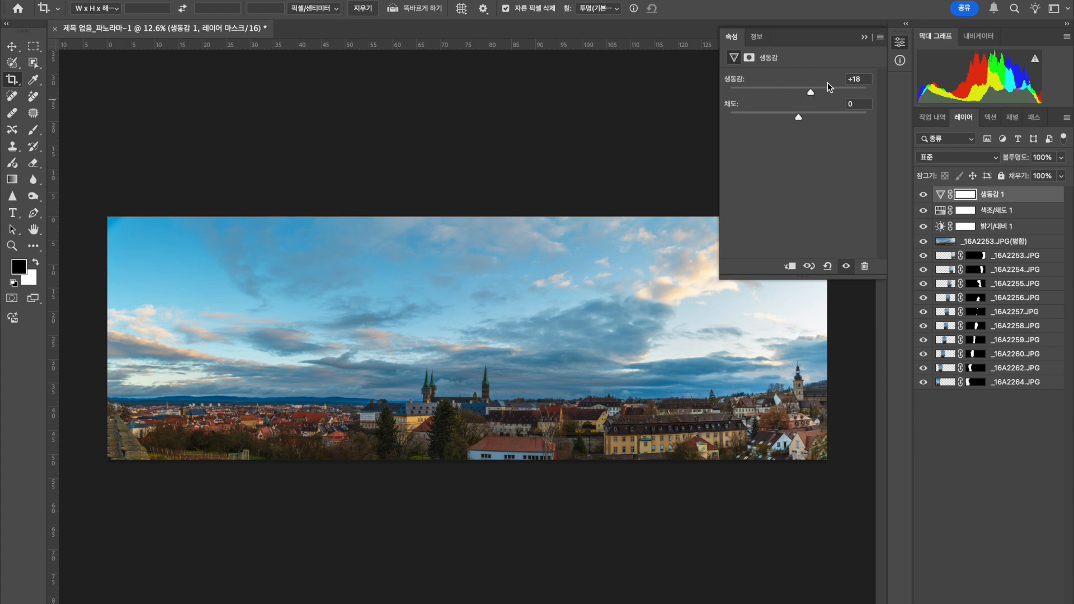
left_click(864, 37)
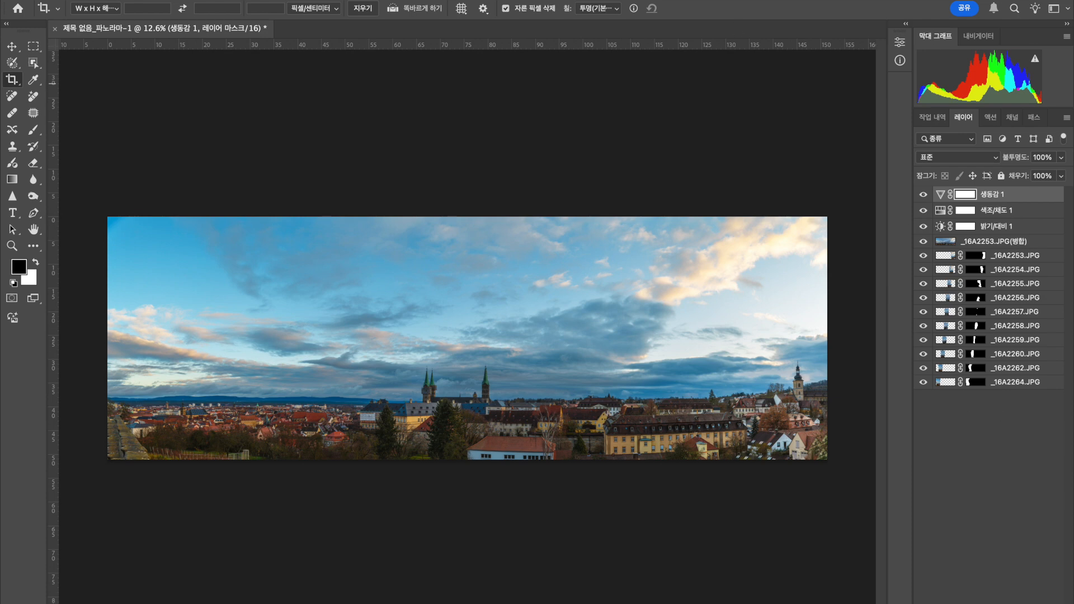
Start saving a copy of the adjusted panorama and choose JPEG as its format.
left_click(116, 0)
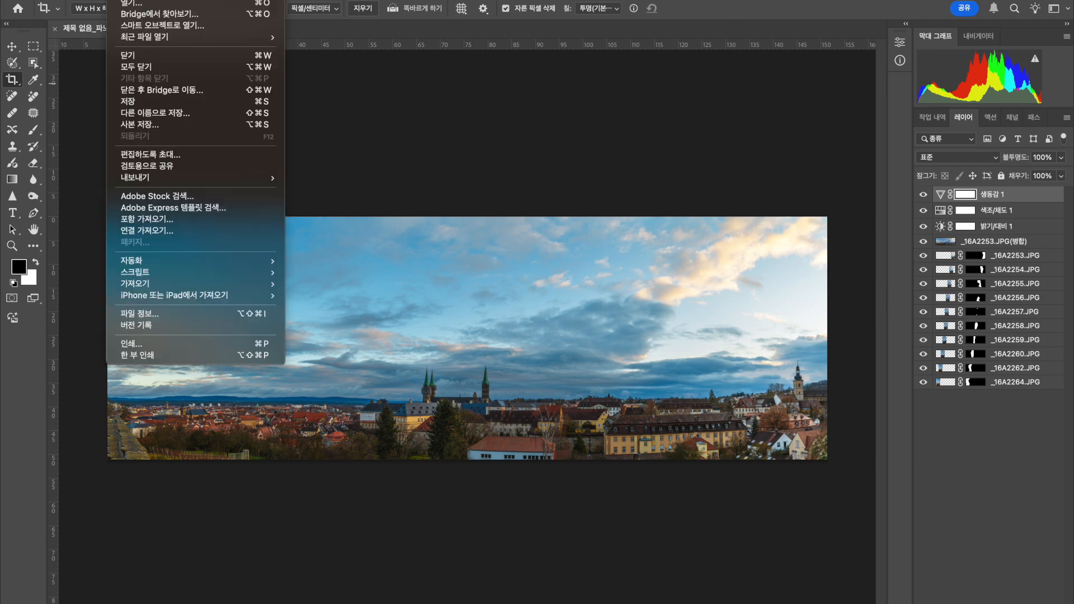
left_click(160, 126)
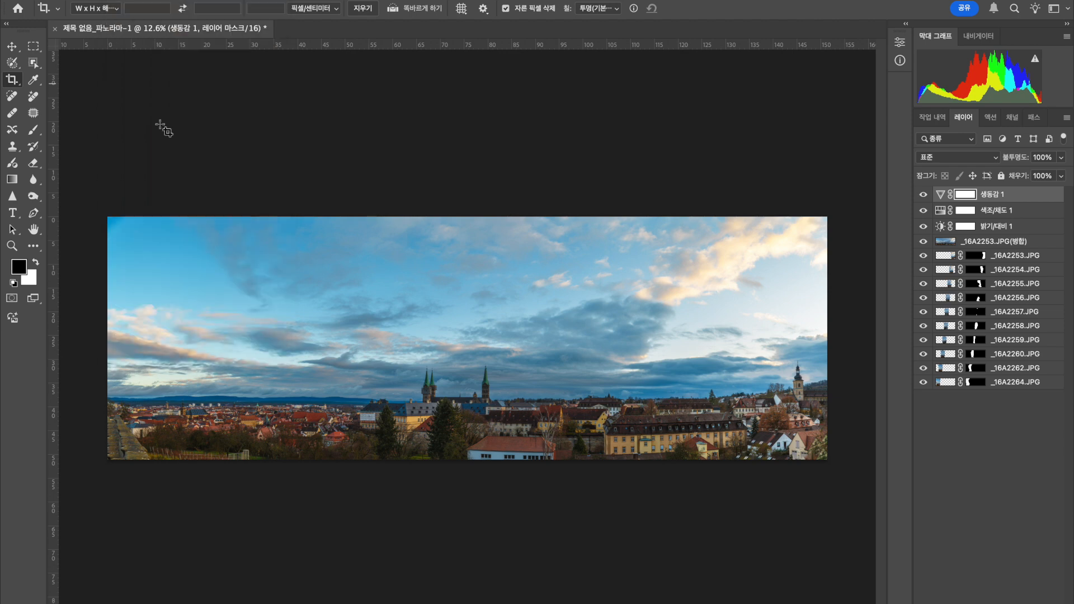
left_click(551, 242)
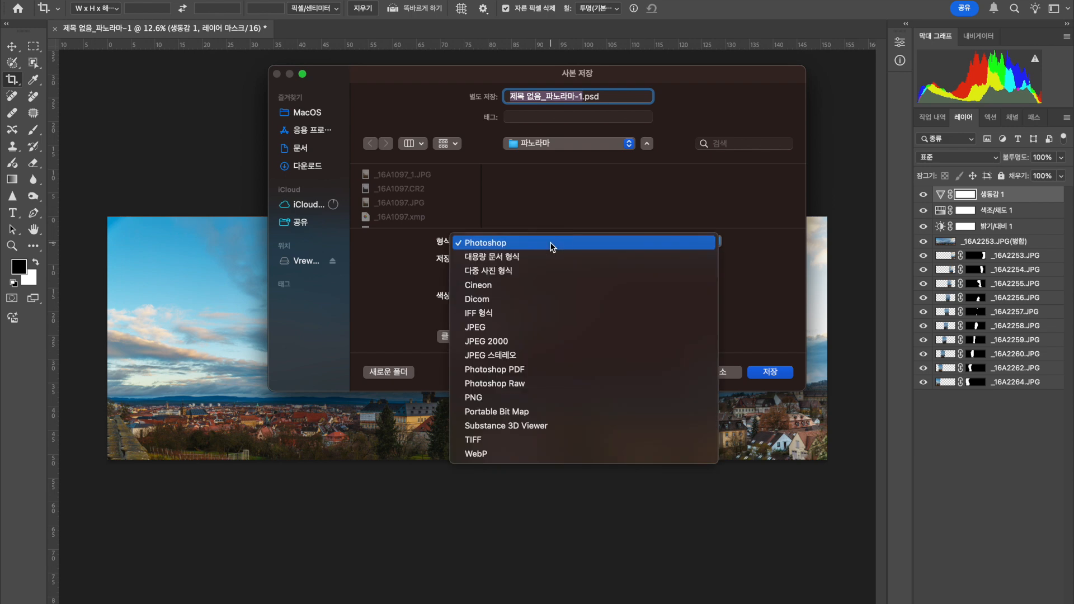
left_click(482, 331)
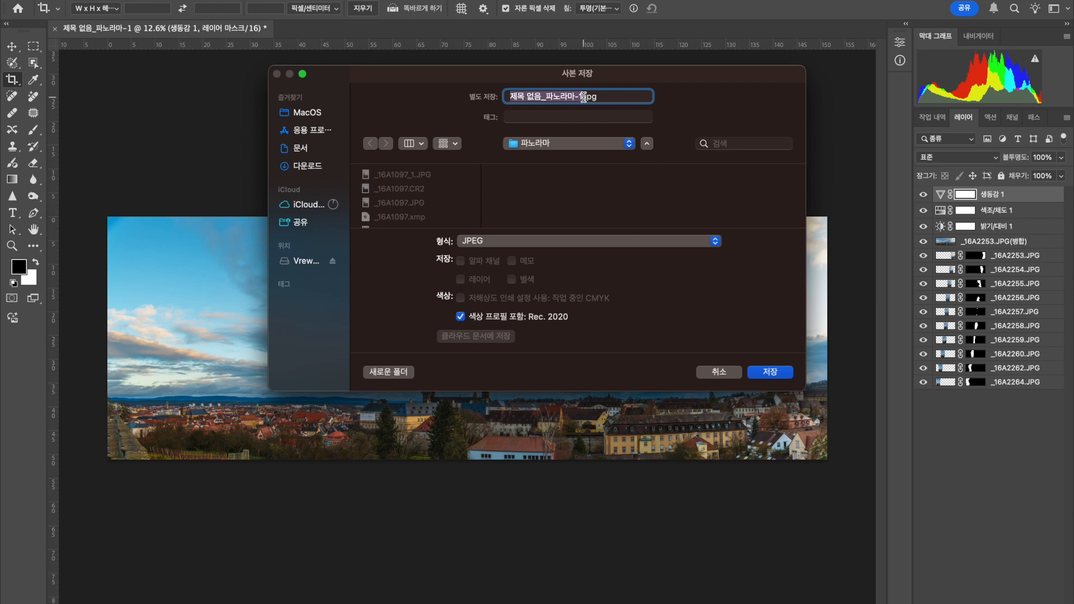
Name the copy 독일.jpg and save it in the 파노라마 folder with JPEG quality 12 and the baseline (standard) format.
type("eht")
key("BackSpace")
key("BackSpace")
key("BackSpace")
type("도")
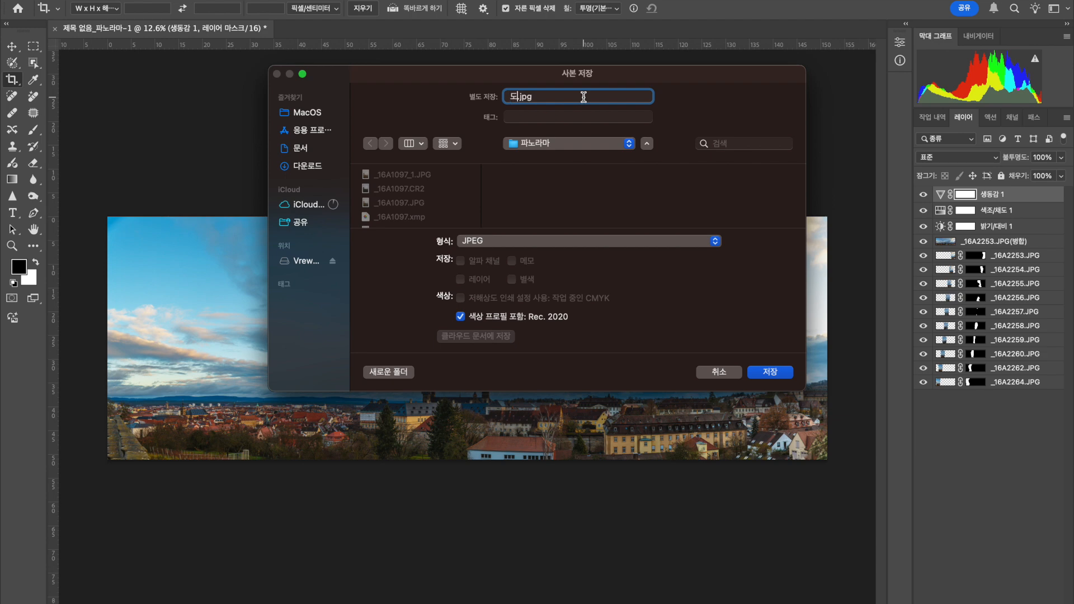
type("일")
left_click_drag(589, 76, 696, 36)
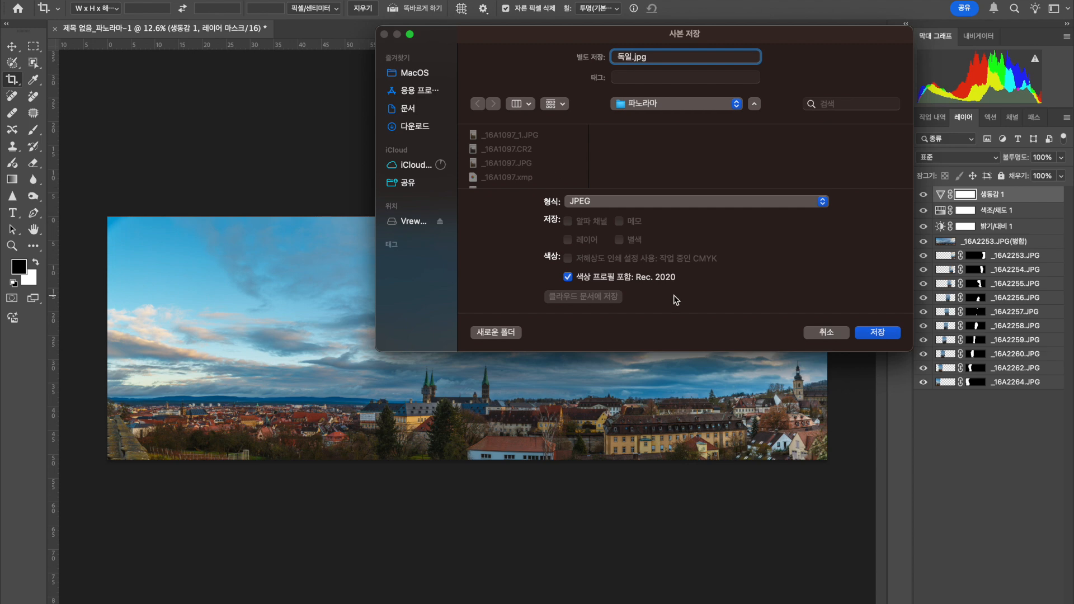
left_click(879, 336)
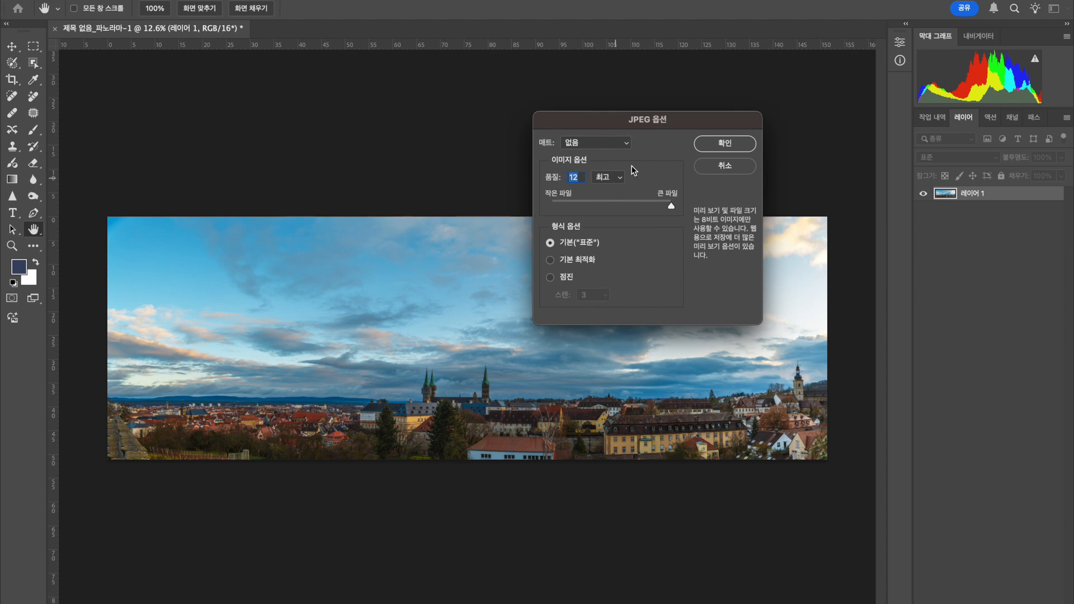
left_click(728, 147)
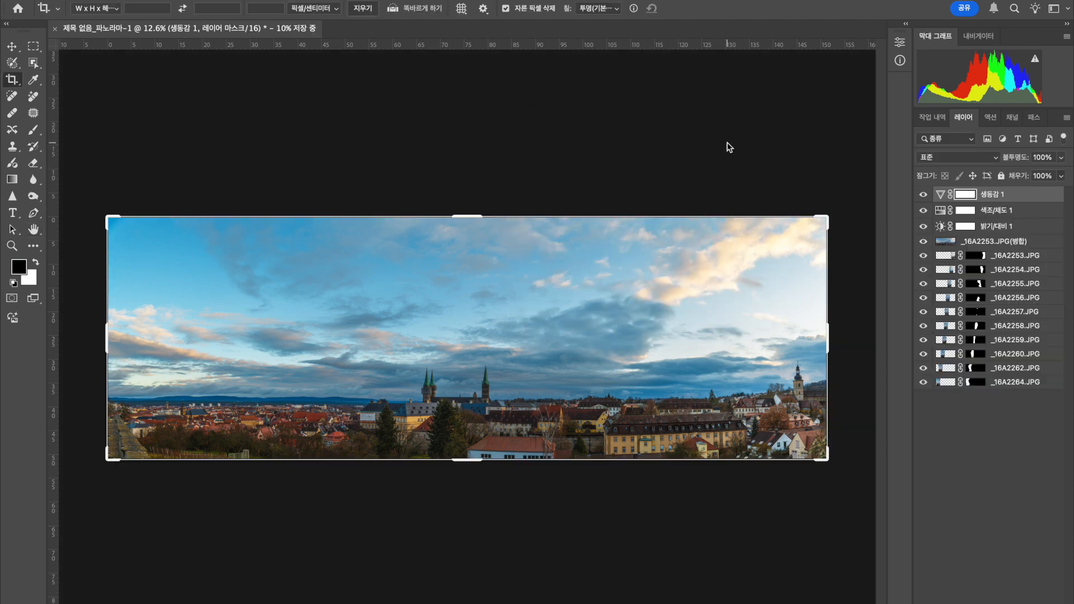